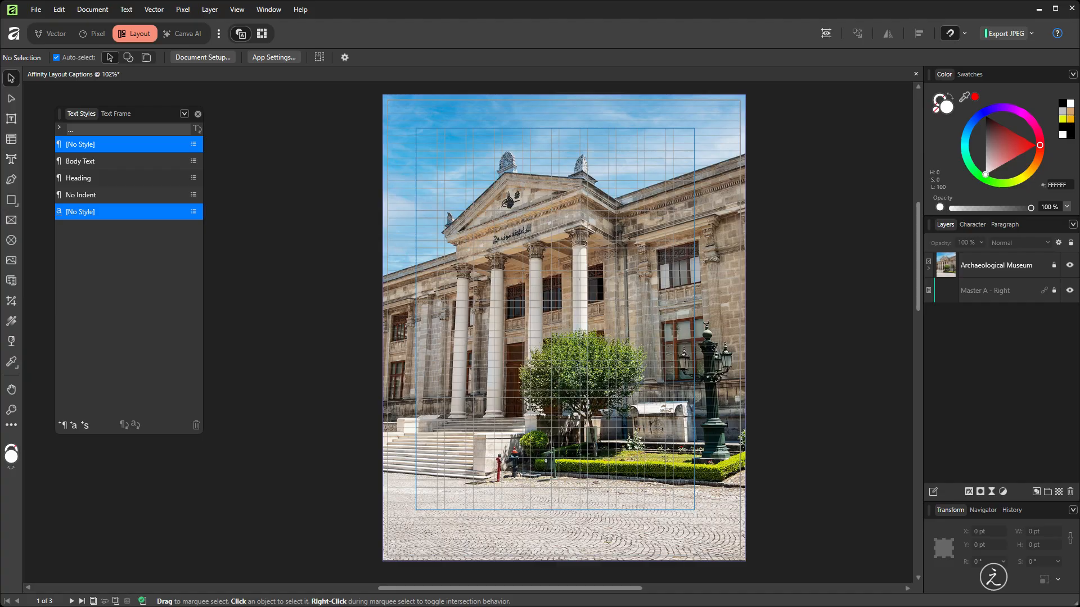
# Switch to the Notepad notes, copy the paragraph describing the Istanbul Archaeological Museums, and return to the Affinity layout.
pyautogui.hotkey('alt', 'Tab')
pyautogui.moveTo(338, 252); pyautogui.dragTo(194, 212)
pyautogui.hotkey('ctrl', 'c')
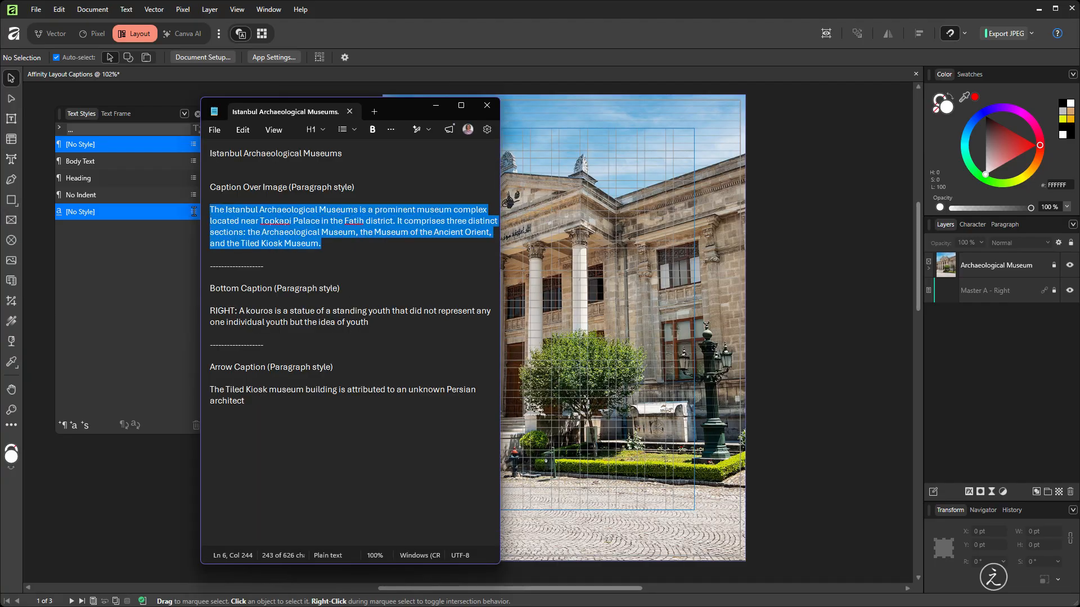
pyautogui.hotkey('alt', 'Tab')
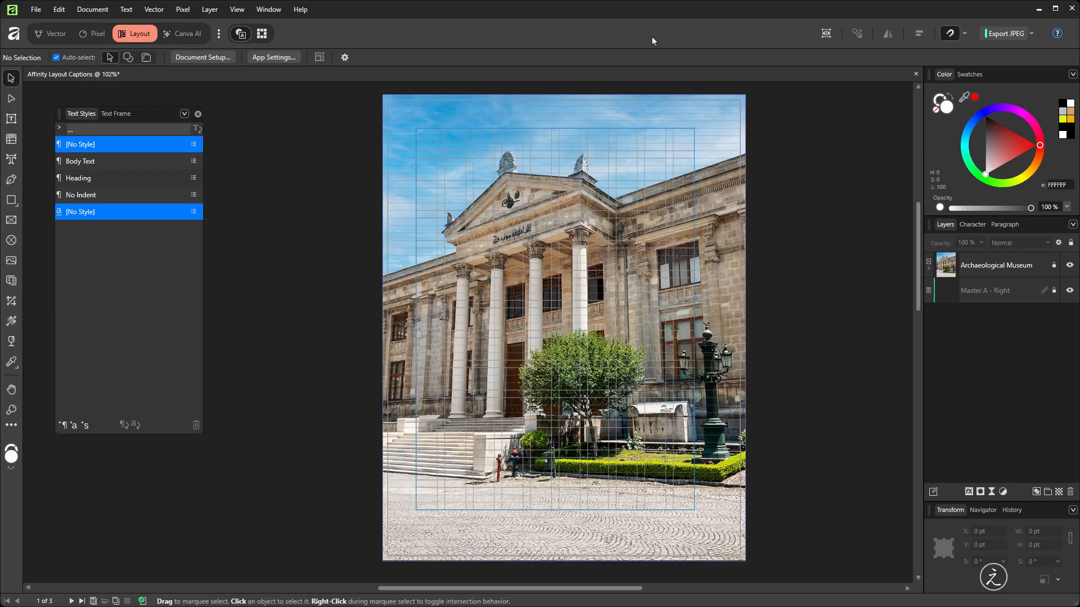
# Create a text frame about 235 × 169 pt over the upper façade in the photo and paste the copied museum paragraph.
pyautogui.scroll(2, 619, 167)
pyautogui.moveTo(608, 166); pyautogui.dragTo(645, 183)
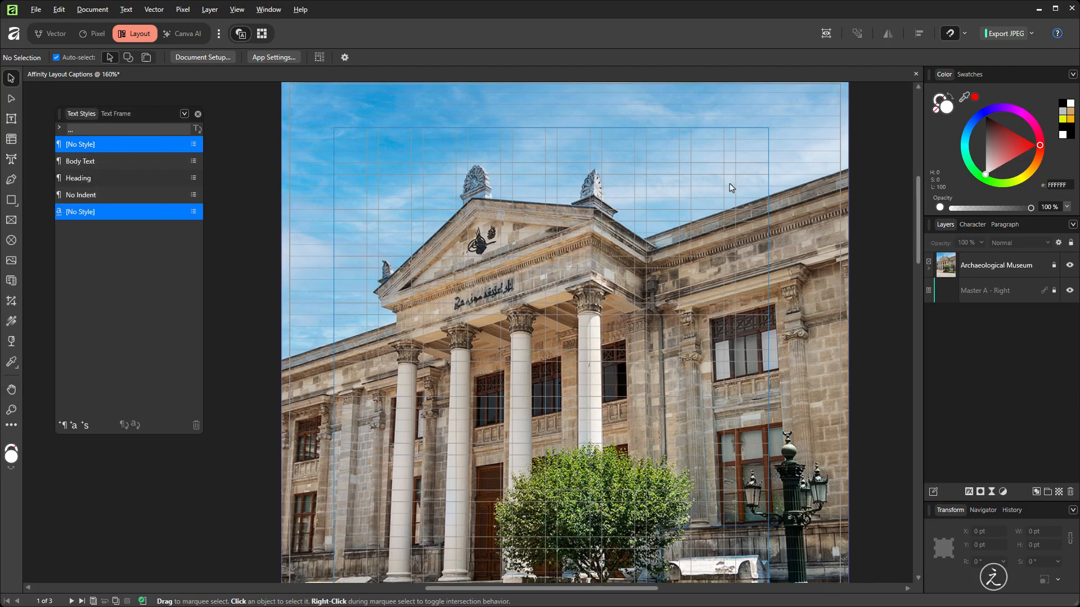
pyautogui.click(11, 118)
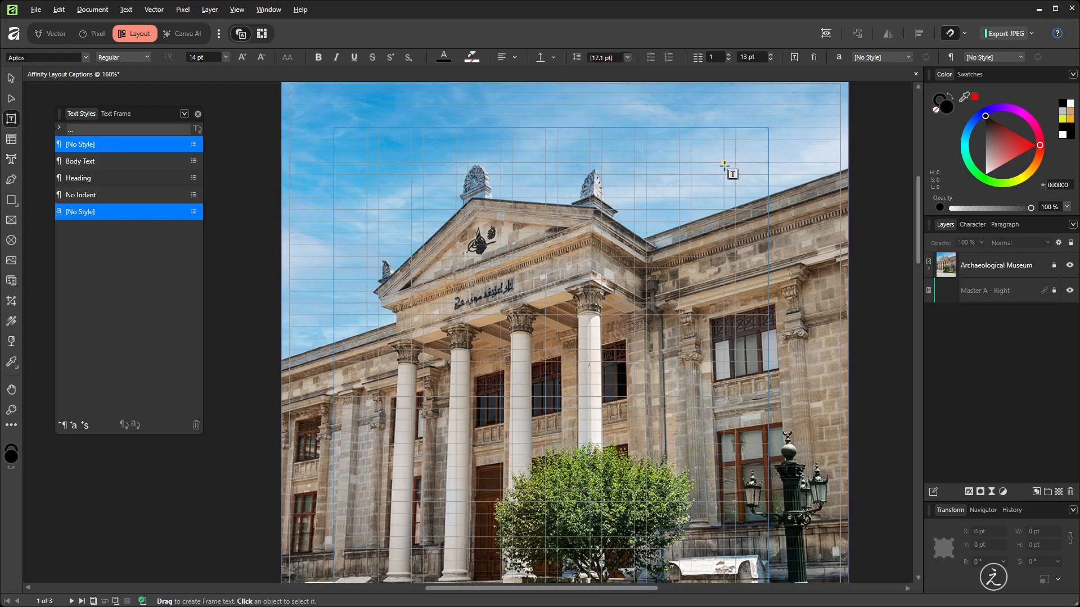
pyautogui.moveTo(724, 164); pyautogui.dragTo(512, 314)
pyautogui.hotkey('ctrl', 'v')
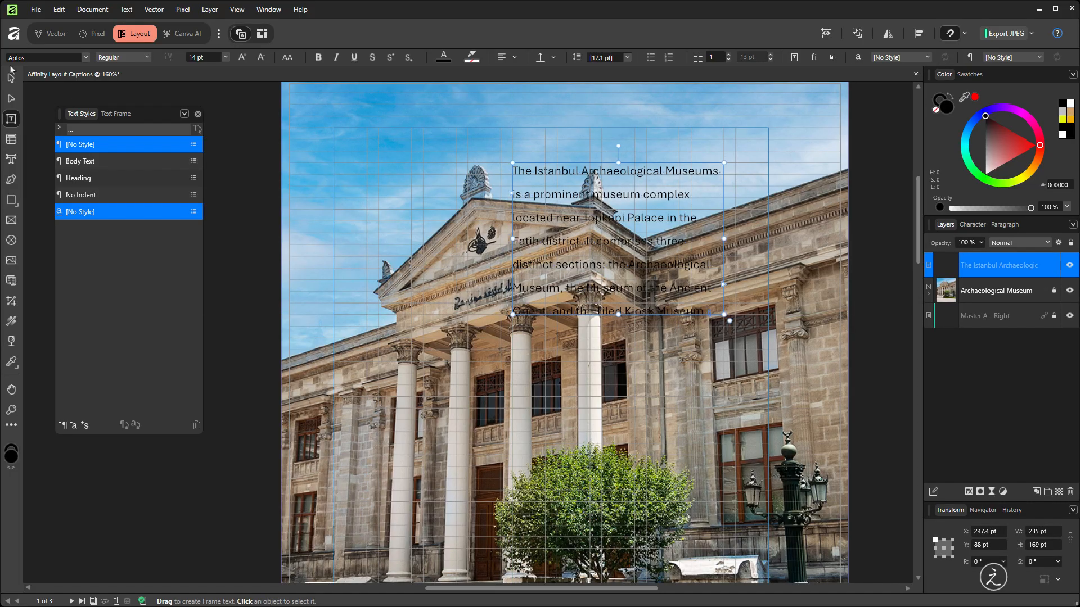
pyautogui.click(11, 78)
# Start a new paragraph style for the frame and name it "Caption Over Image", copying the name from the Notepad notes.
pyautogui.hscroll(-2, 703, 254)
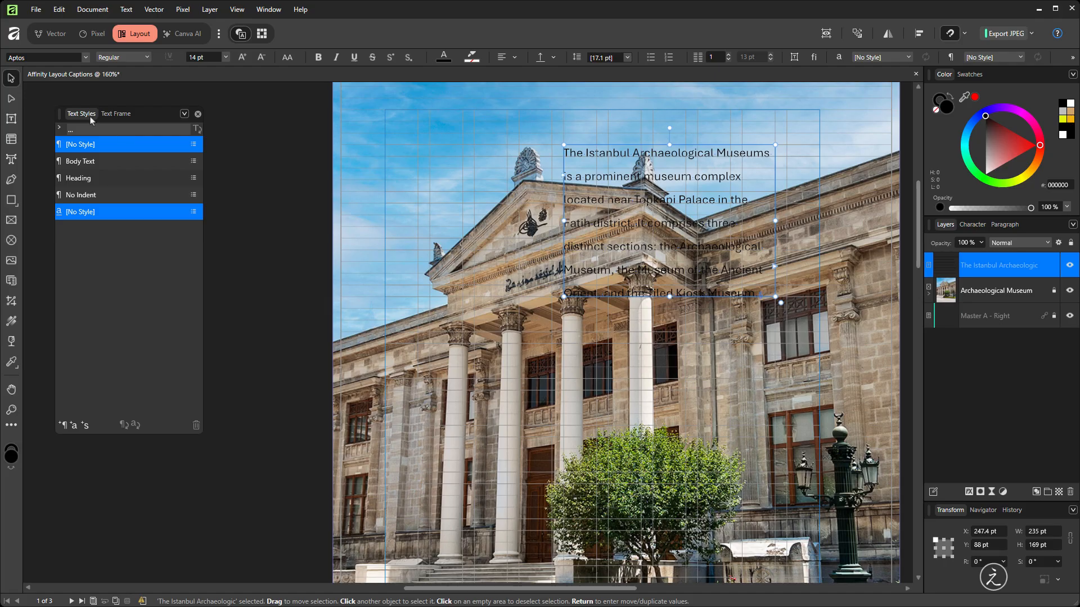
pyautogui.click(63, 426)
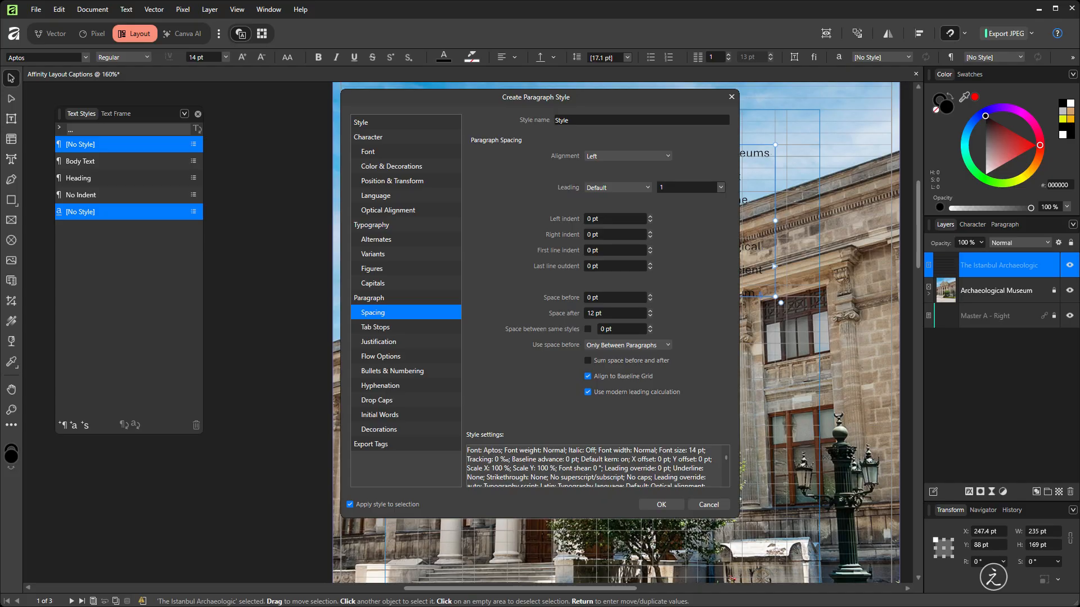
pyautogui.hotkey('alt', 'Tab')
pyautogui.moveTo(288, 189); pyautogui.dragTo(202, 184)
pyautogui.hotkey('ctrl', 'c')
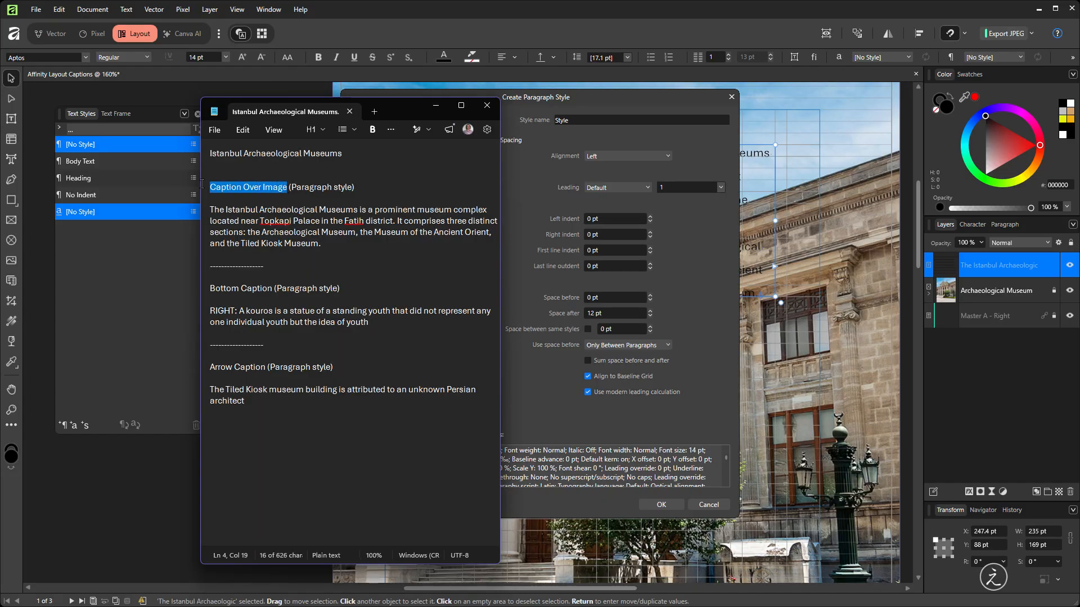
pyautogui.hotkey('alt', 'Tab')
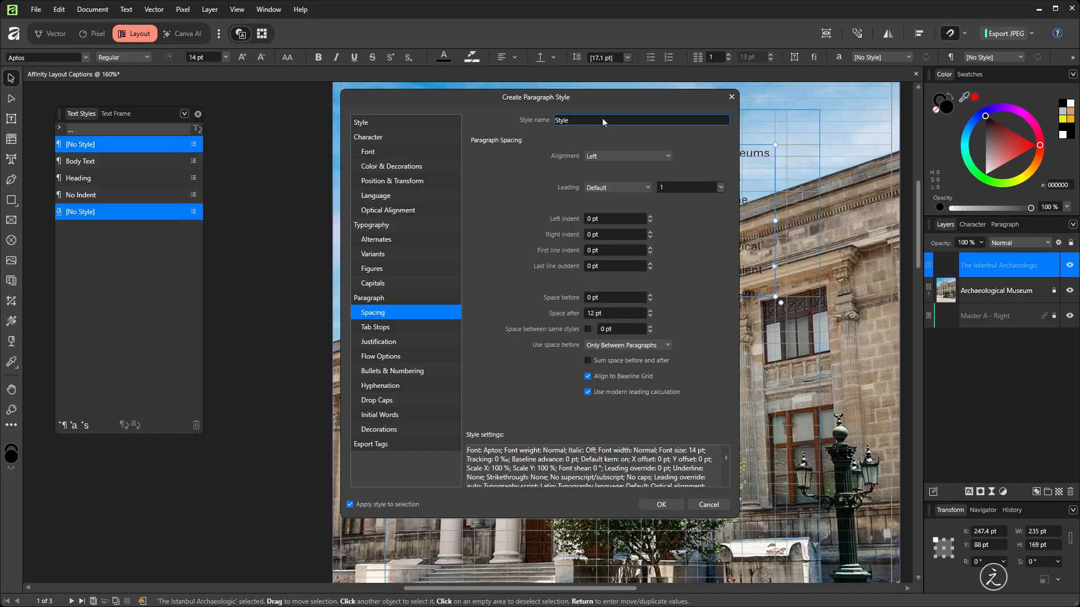
pyautogui.click(602, 120)
pyautogui.hotkey('ctrl', 'v')
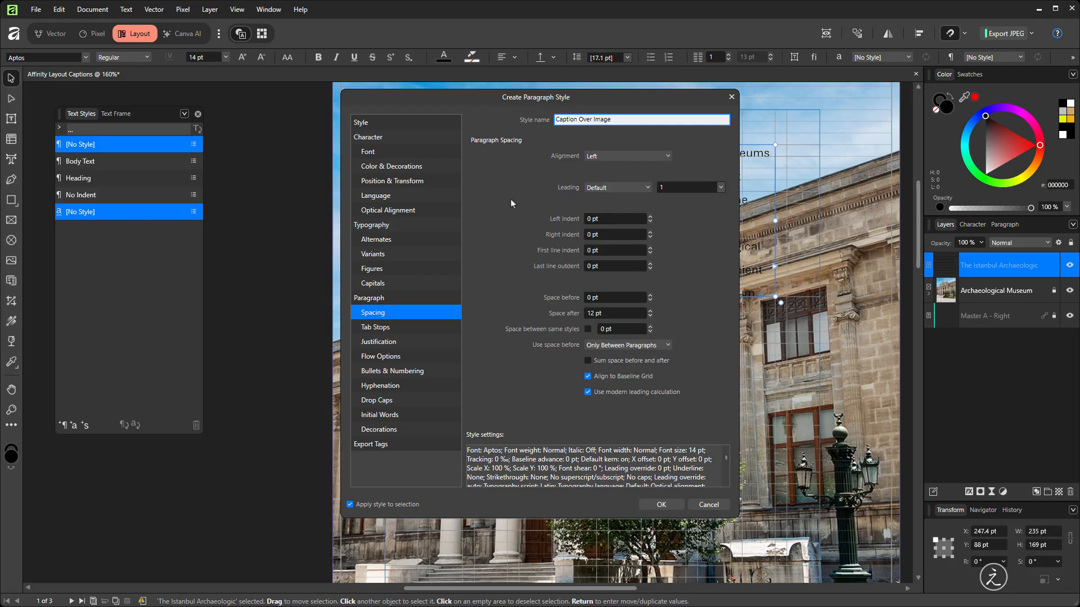
# Reset all formatting in the Caption Over Image style and move the dialog to uncover the caption text.
pyautogui.click(384, 123)
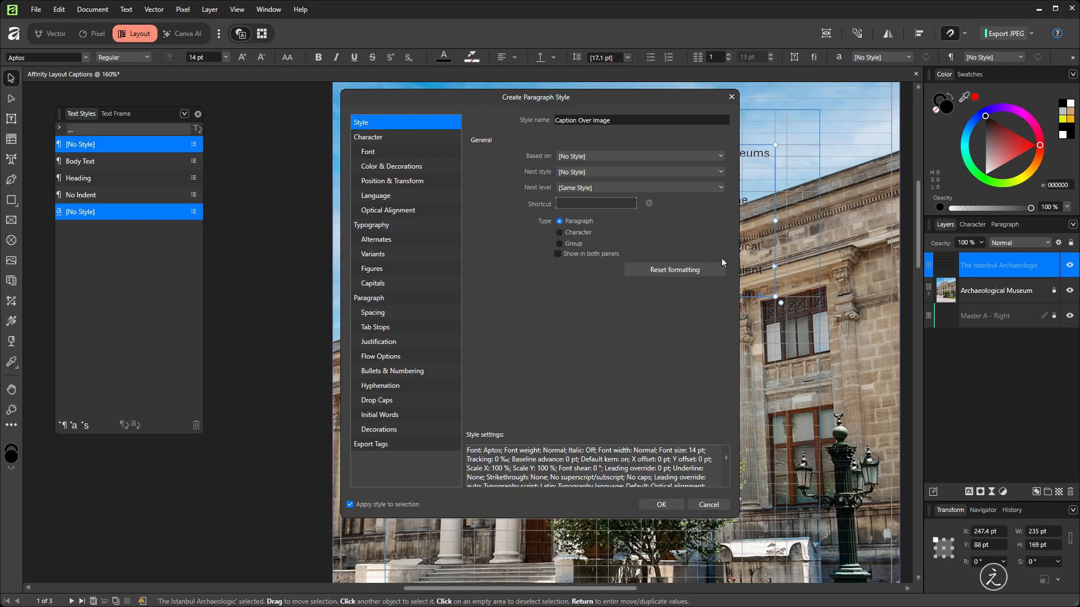
pyautogui.click(713, 271)
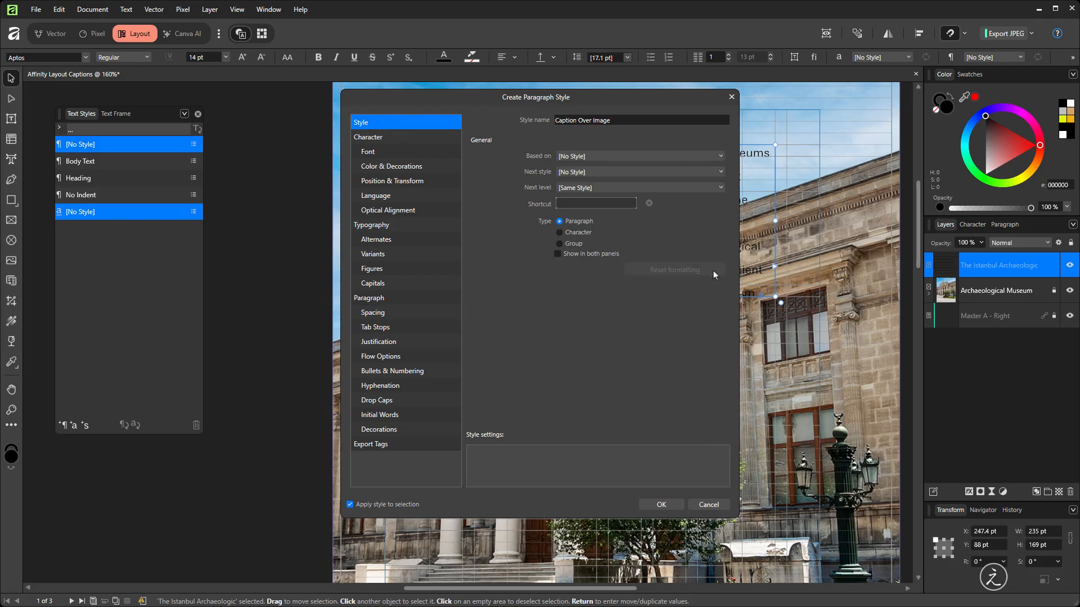
pyautogui.moveTo(612, 100); pyautogui.dragTo(490, 100)
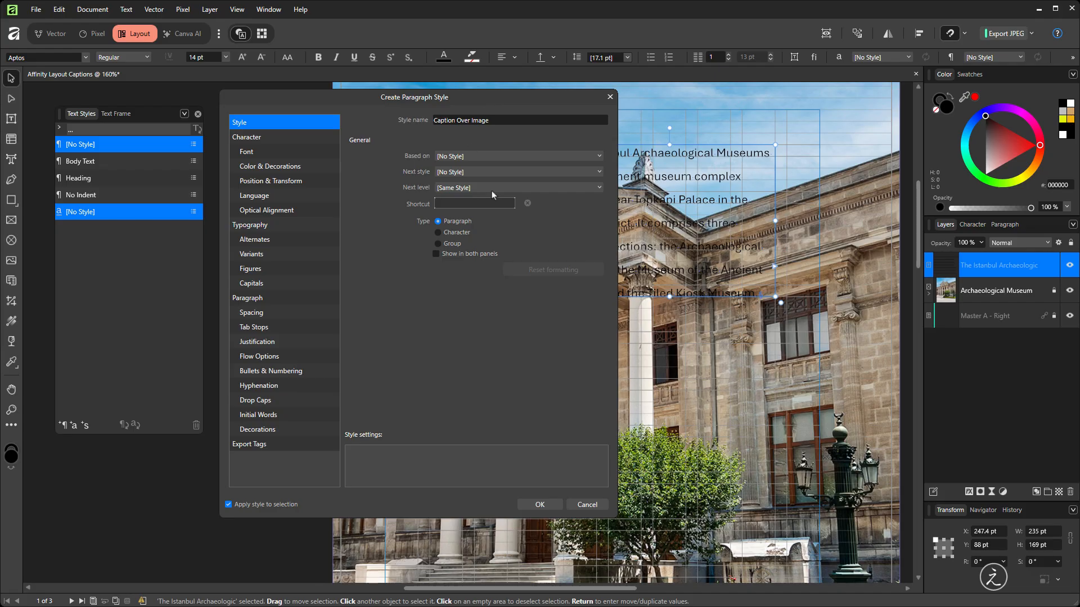
# Set the style's font to Aptos Regular at 14 pt.
pyautogui.click(279, 154)
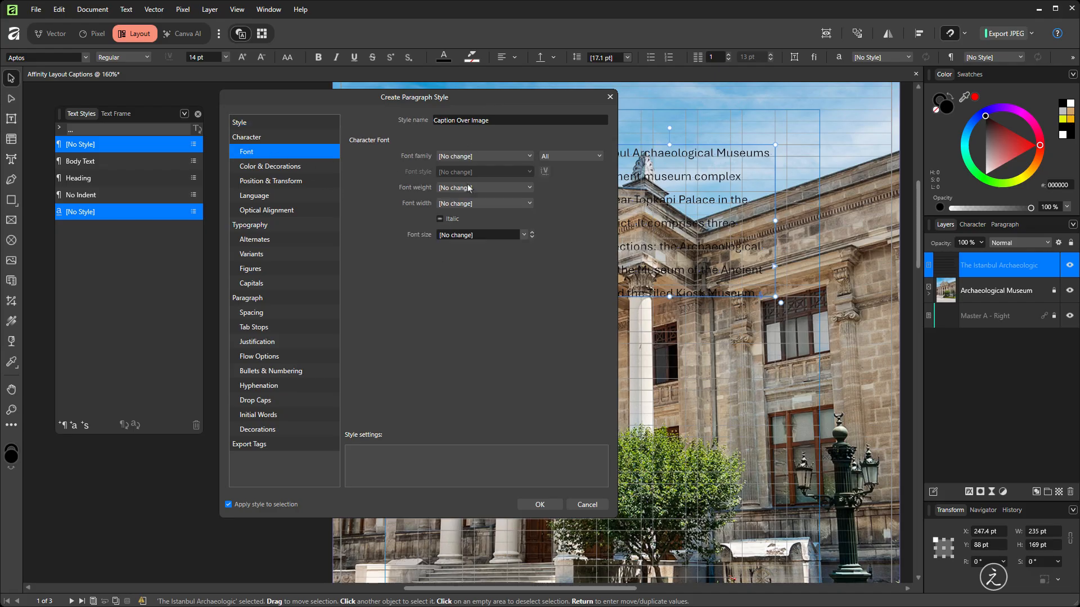
pyautogui.click(497, 158)
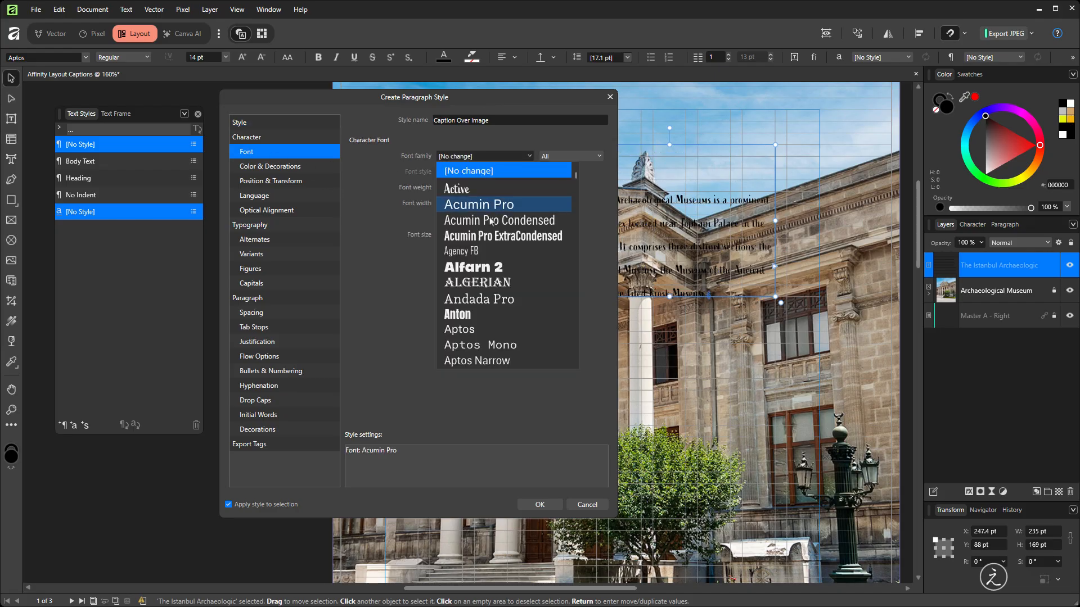
pyautogui.click(515, 330)
pyautogui.click(522, 173)
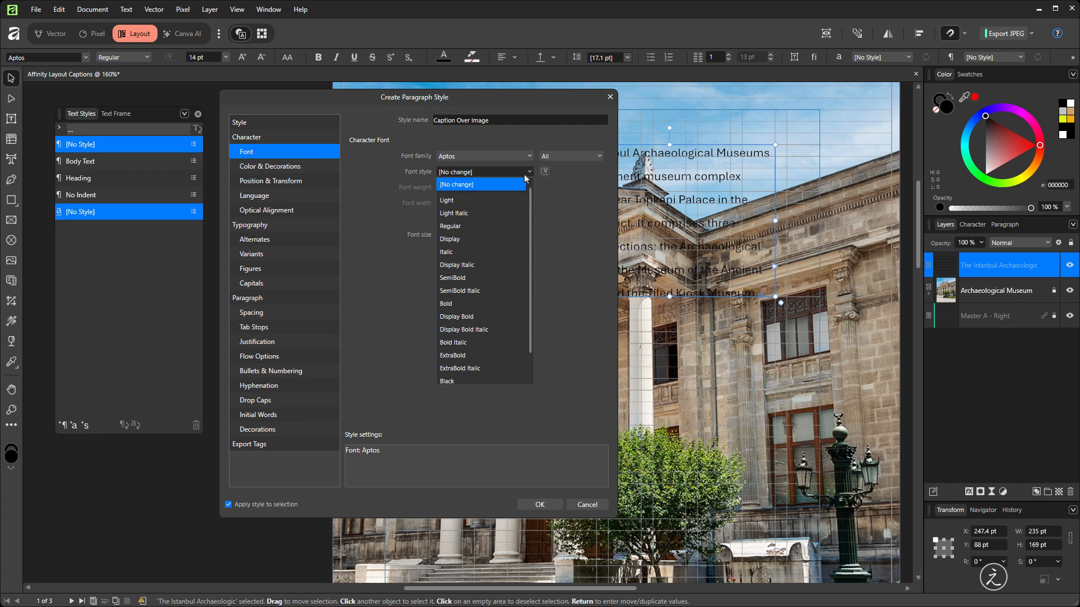
pyautogui.click(477, 227)
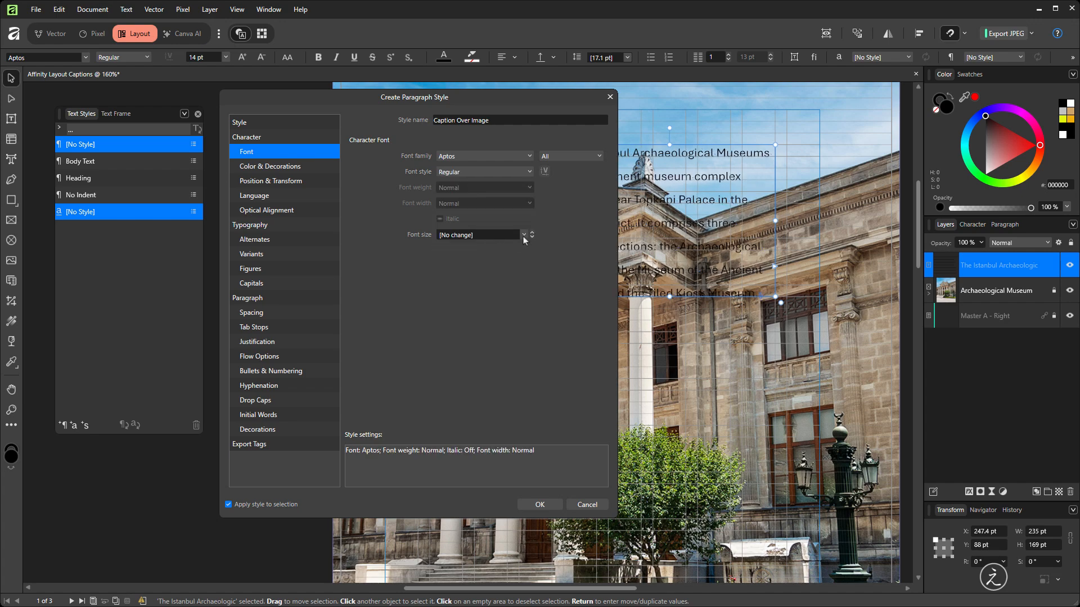
pyautogui.click(523, 236)
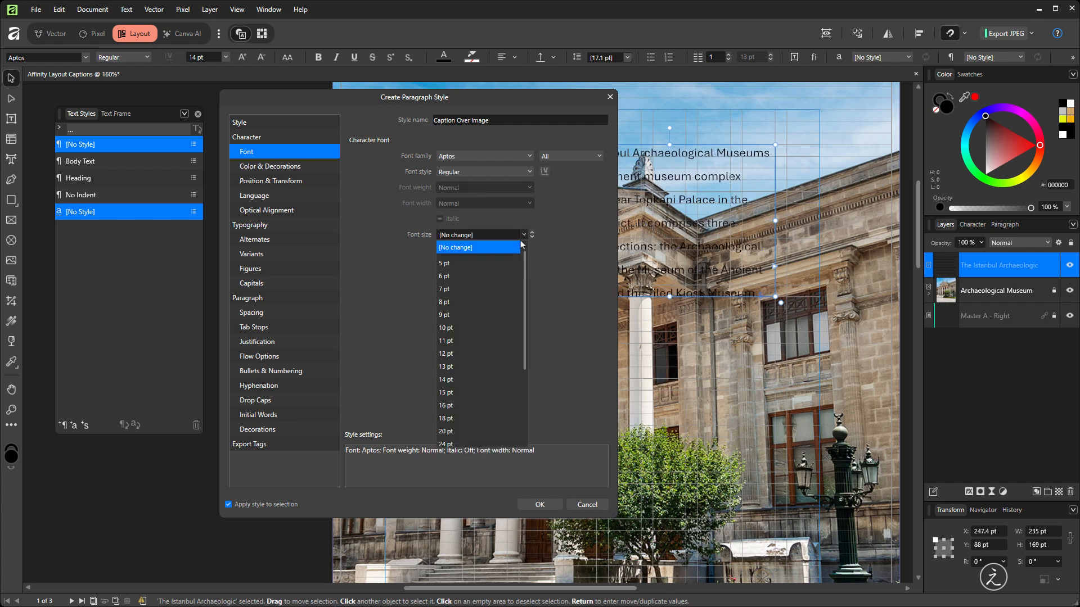
pyautogui.click(489, 380)
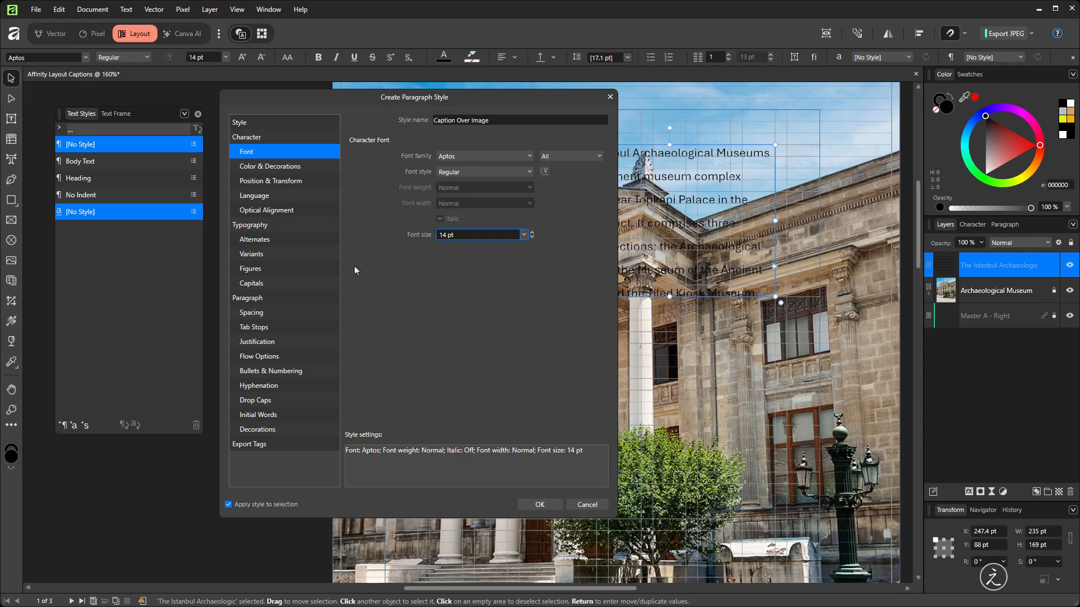
# Set the style's paragraph alignment to Right.
pyautogui.click(261, 313)
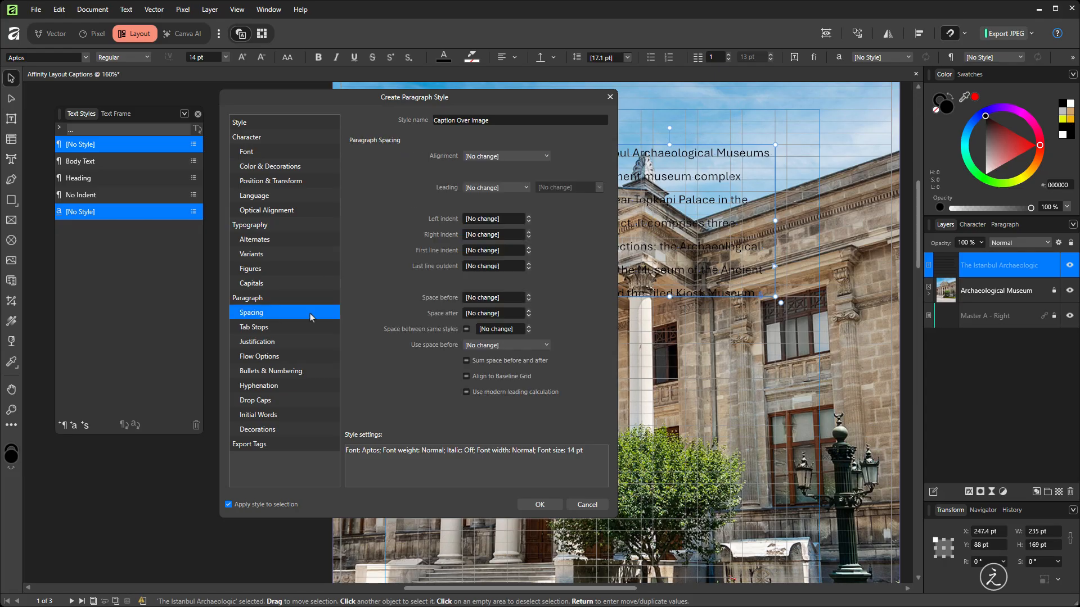
pyautogui.click(531, 157)
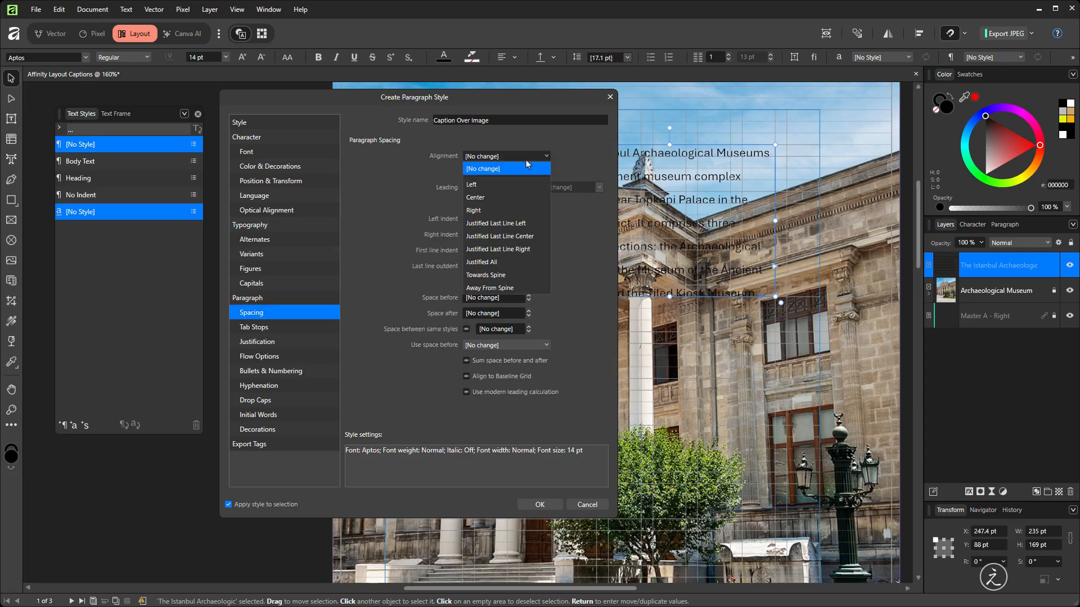
pyautogui.click(494, 212)
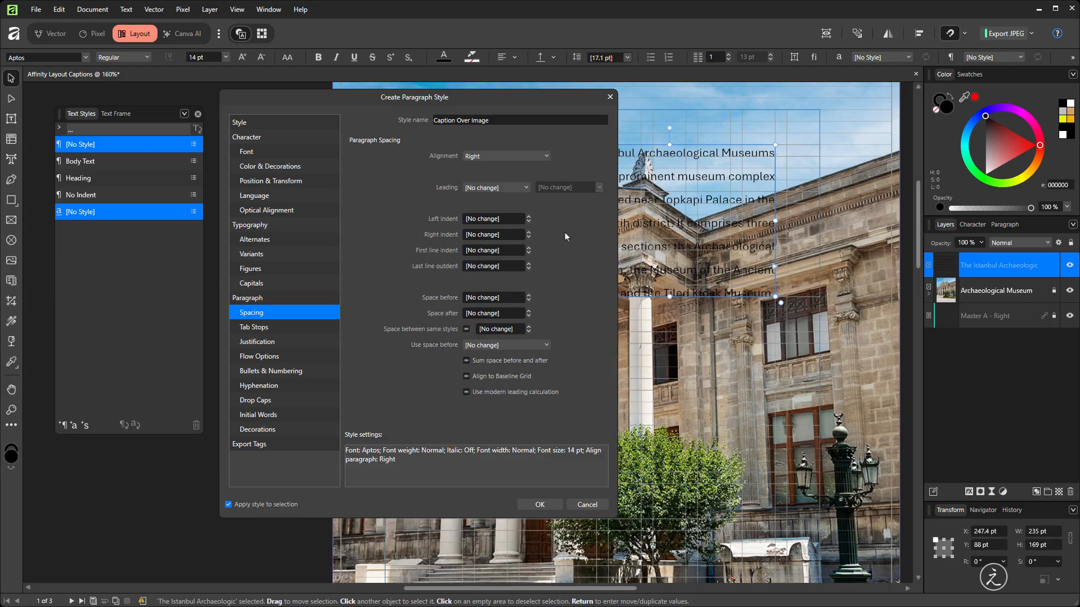
# Set the style's leading to Exactly 16 pt, turn off Align to Baseline Grid, and save the style.
pyautogui.click(525, 189)
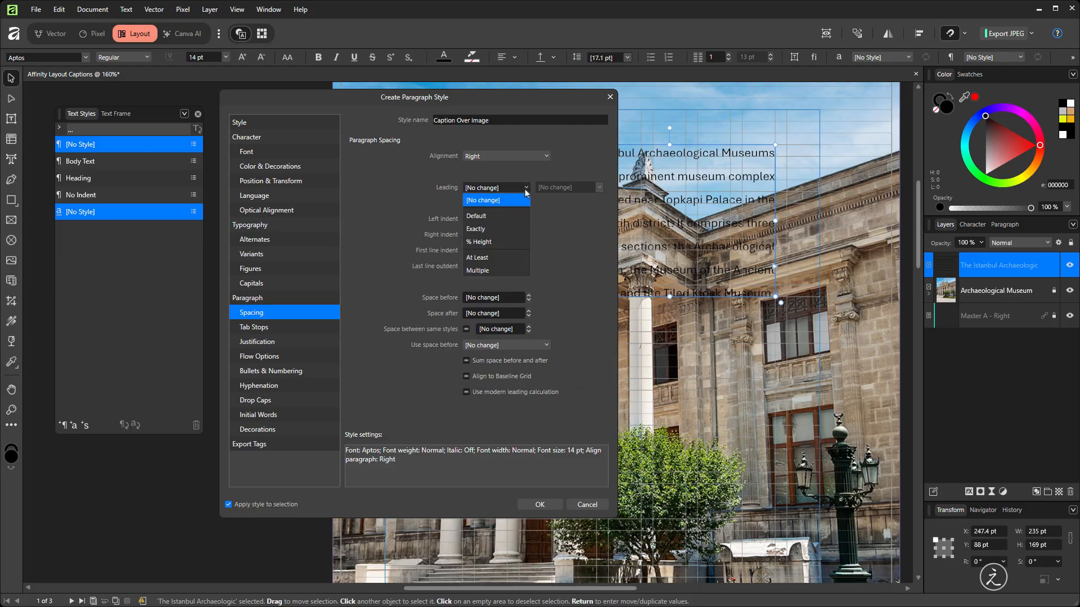
pyautogui.click(506, 230)
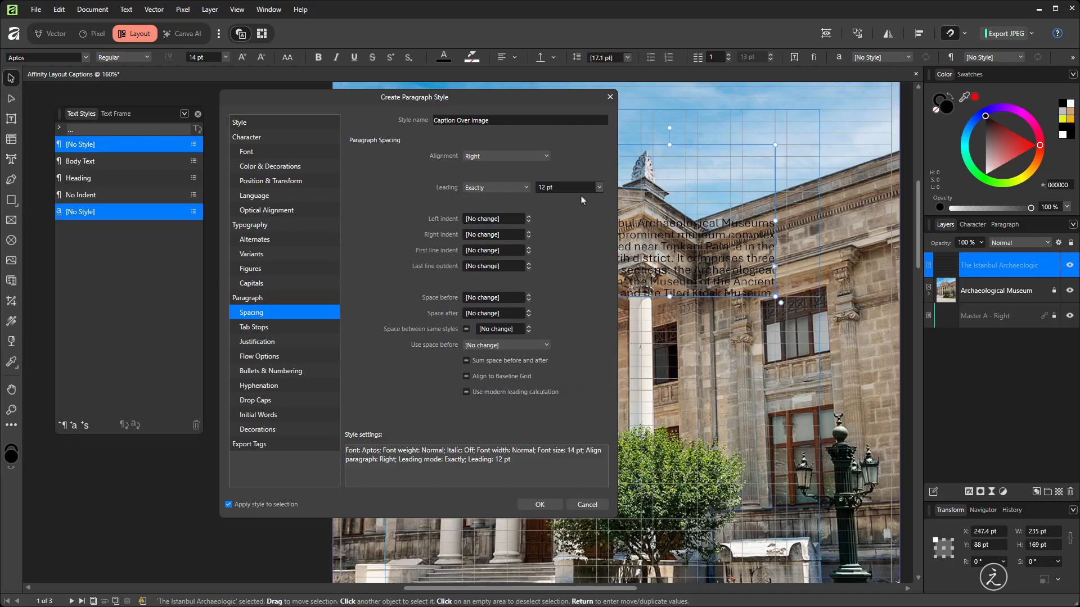
pyautogui.click(598, 188)
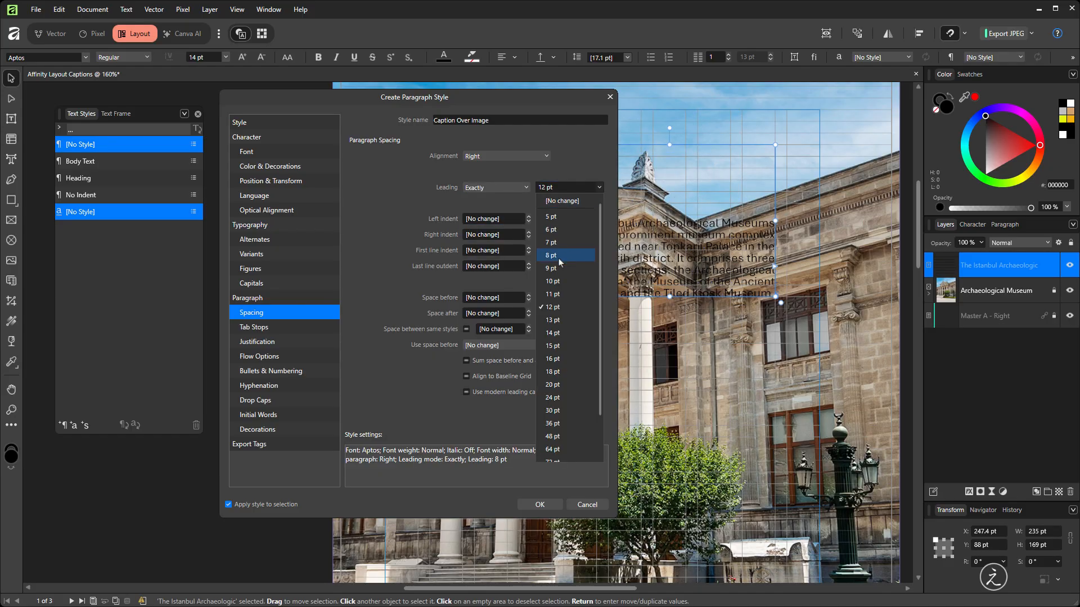
pyautogui.click(563, 357)
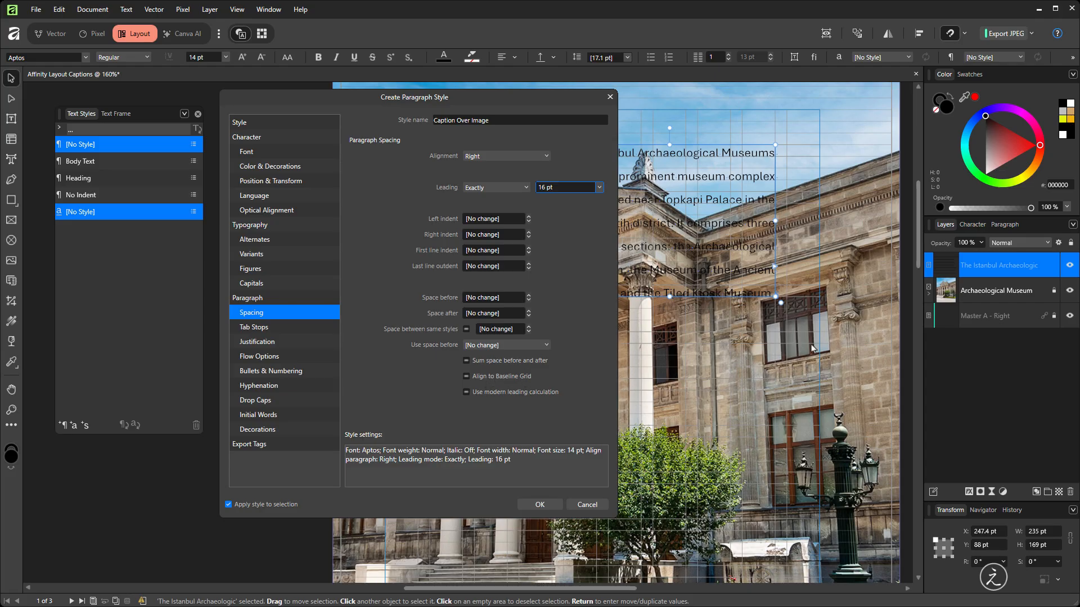
pyautogui.click(491, 377)
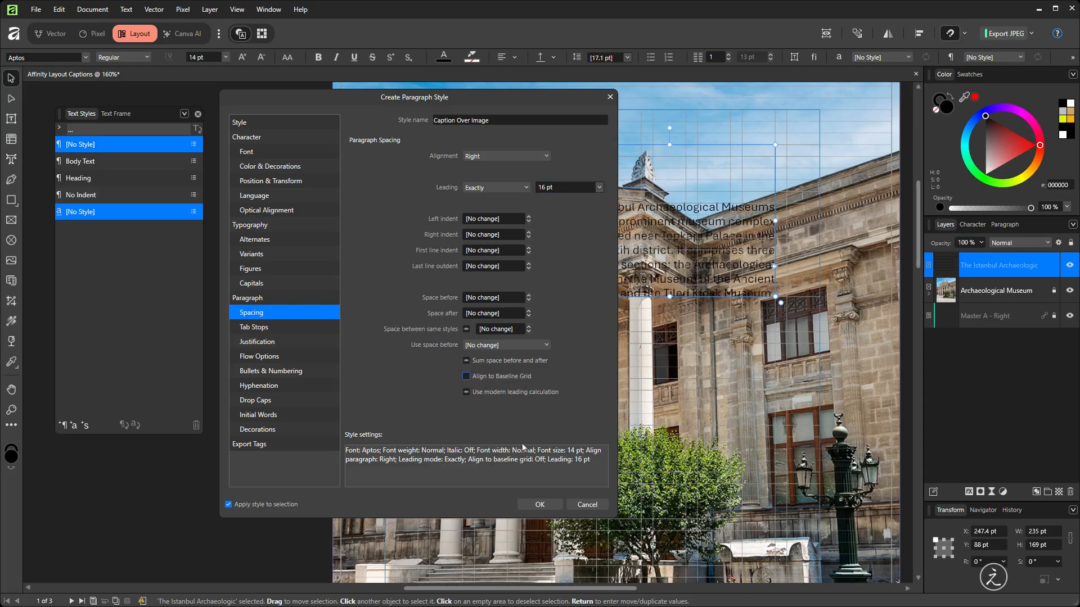
pyautogui.click(539, 505)
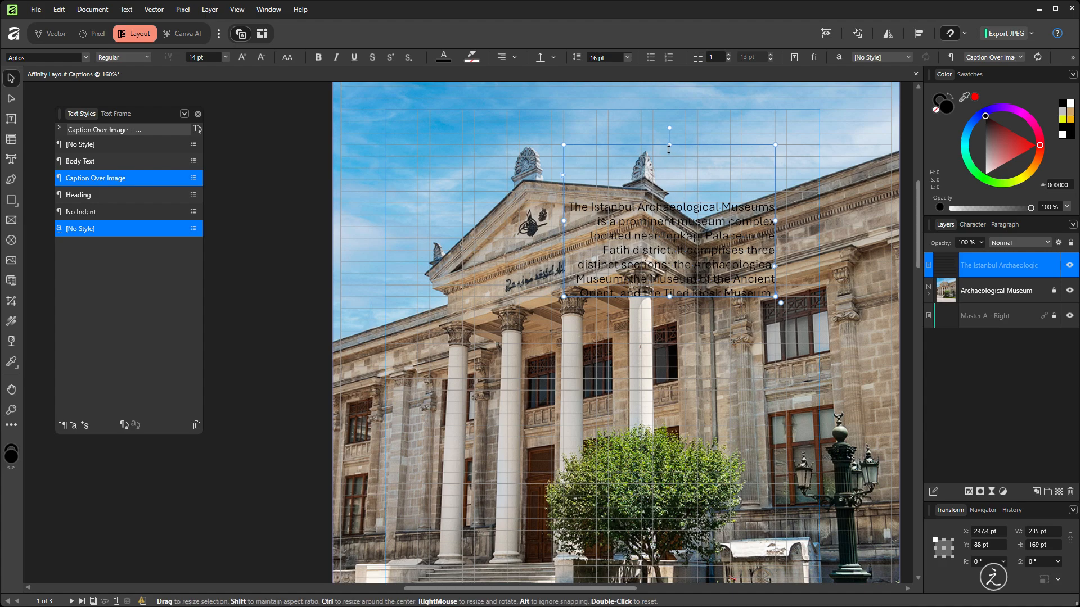
# Lower the caption frame's top edge to about Y 101 pt and inset its text 15 pt left and right, 10 pt top and bottom.
pyautogui.moveTo(669, 145)
pyautogui.mouseDown()
pyautogui.moveTo(672, 202)
pyautogui.moveTo(673, 157)
pyautogui.mouseUp()
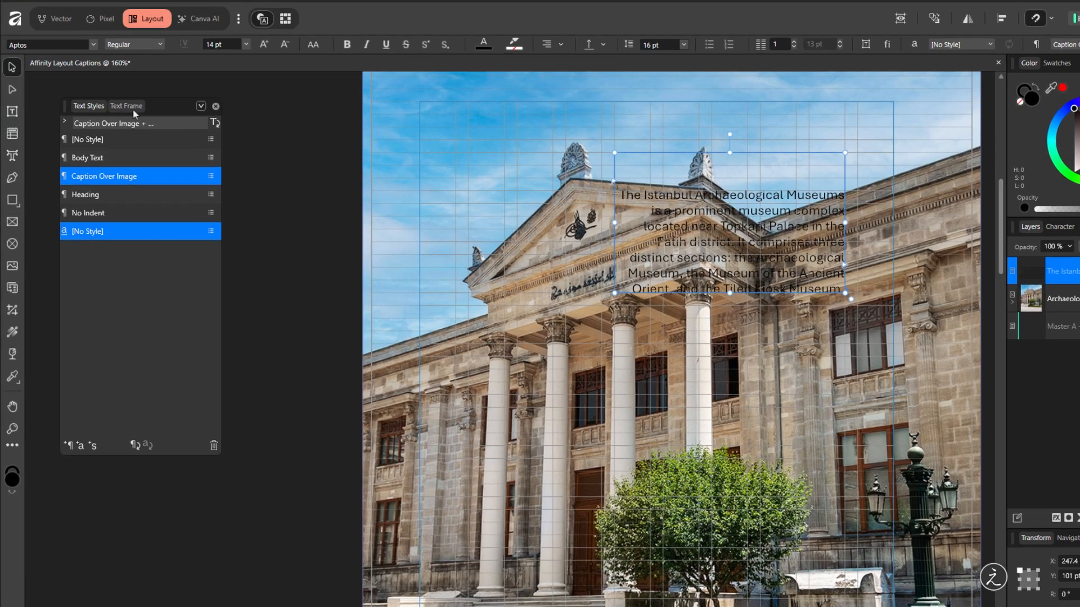
pyautogui.click(124, 114)
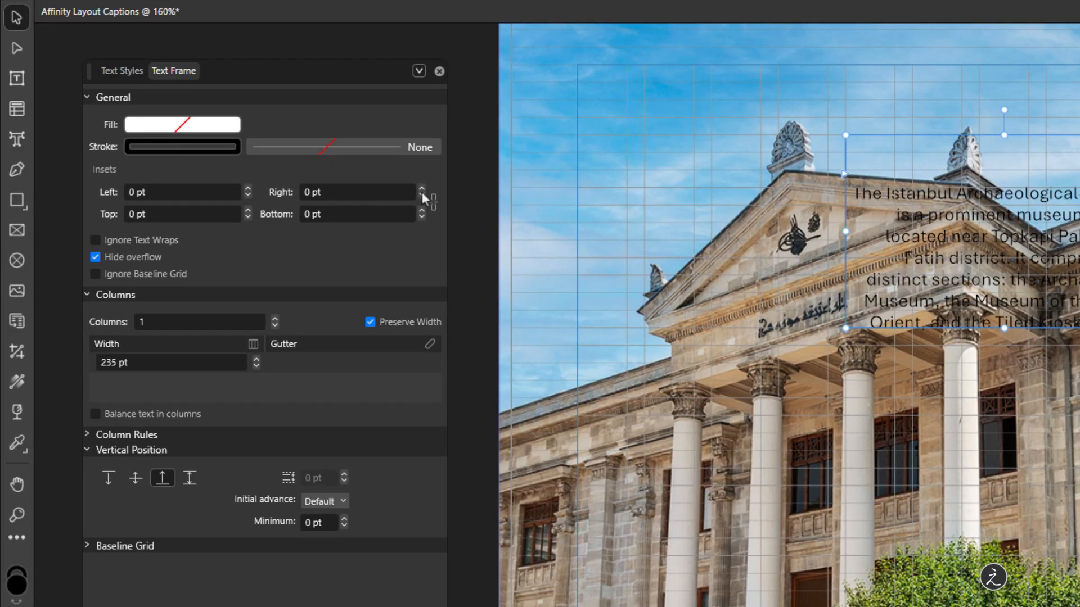
pyautogui.click(433, 204)
pyautogui.click(220, 193)
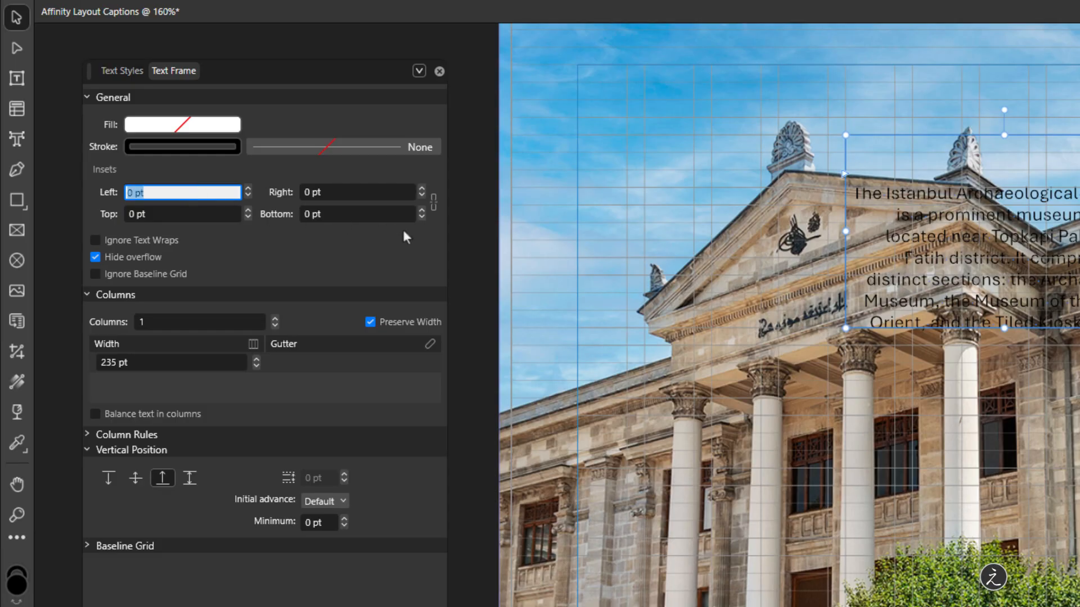
pyautogui.write('15')
pyautogui.press('Tab')
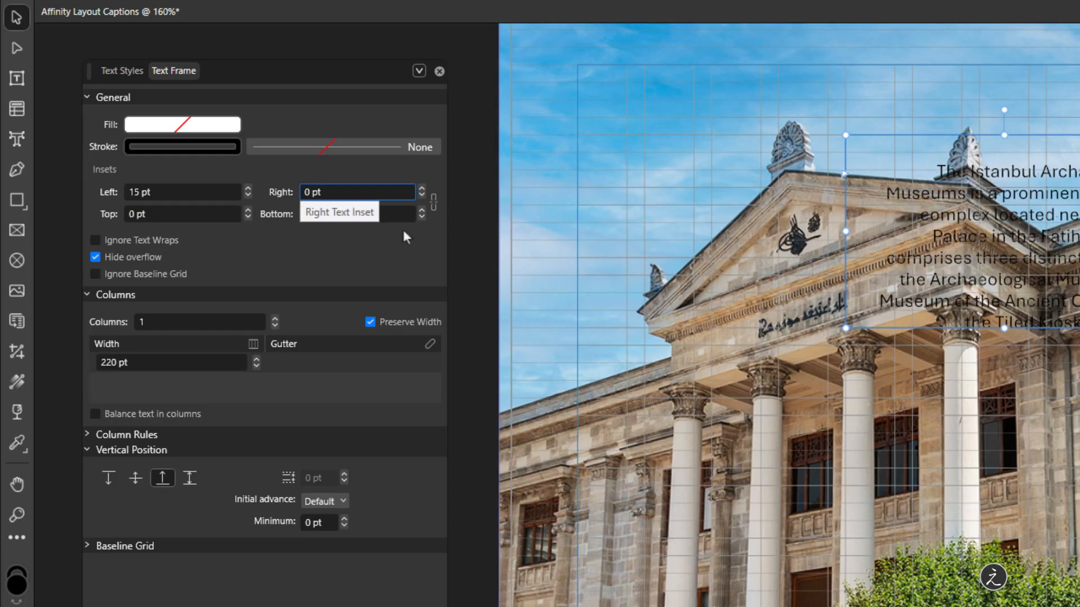
pyautogui.write('15')
pyautogui.press('Tab')
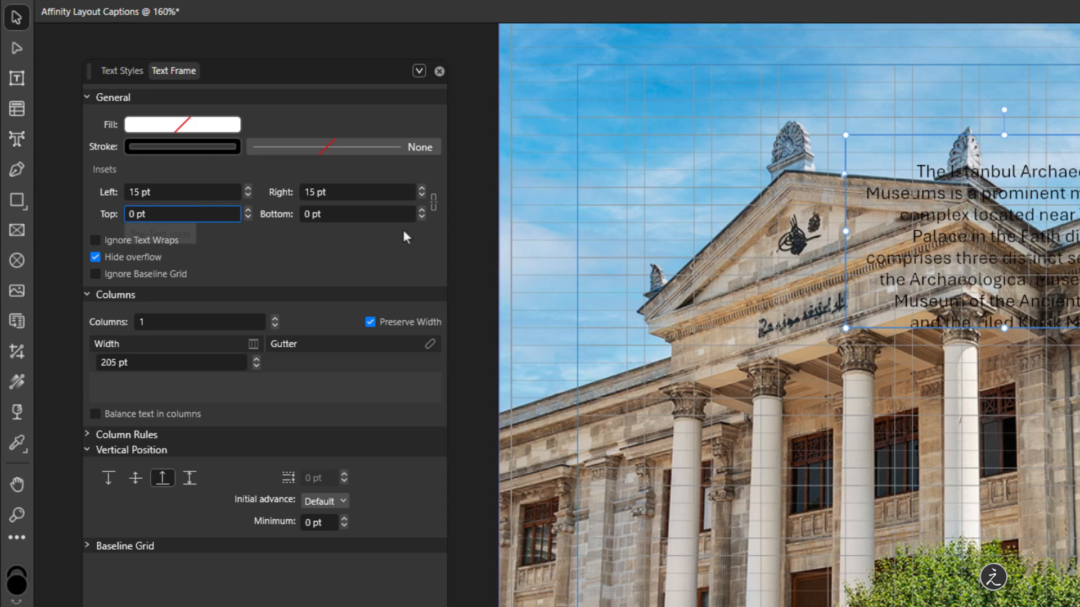
pyautogui.write('10')
pyautogui.press('Tab')
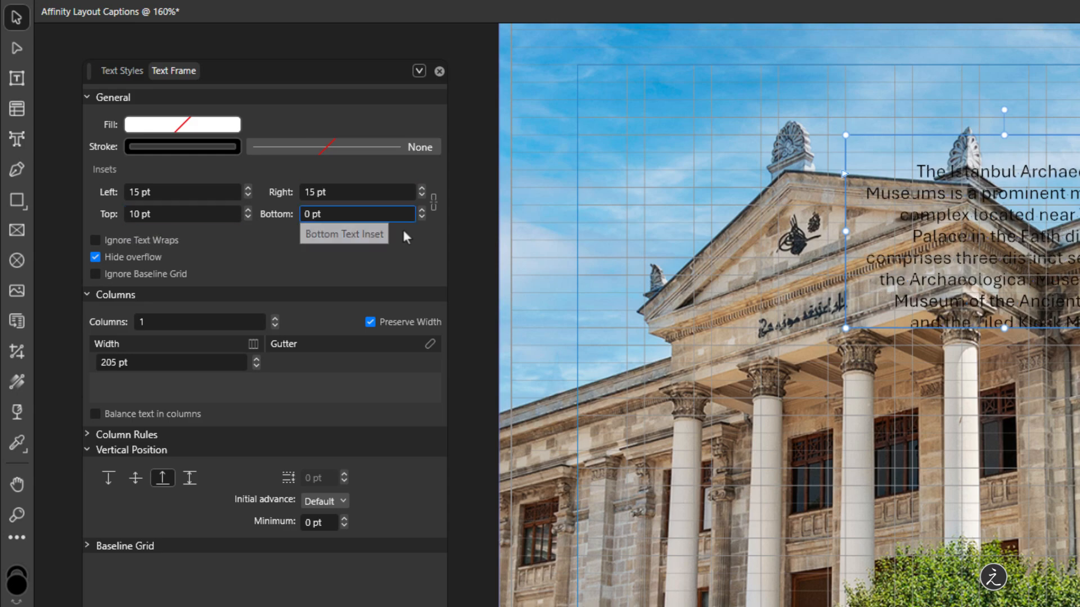
pyautogui.write('10')
pyautogui.press('Tab')
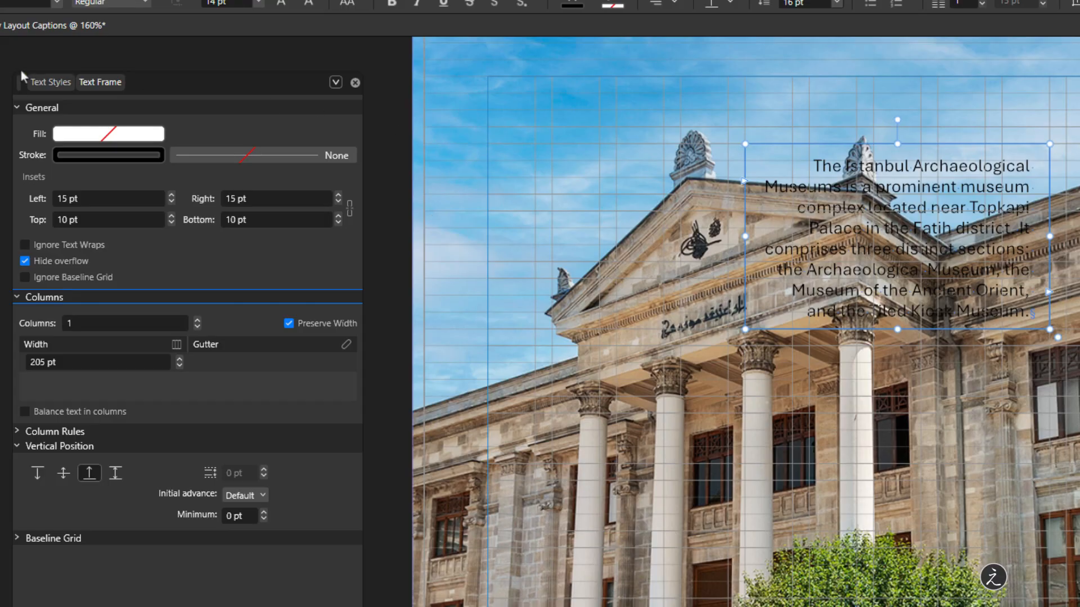
# Lock the caption text frame and draw a rectangle about 261 by 169 pt around it.
pyautogui.click(51, 81)
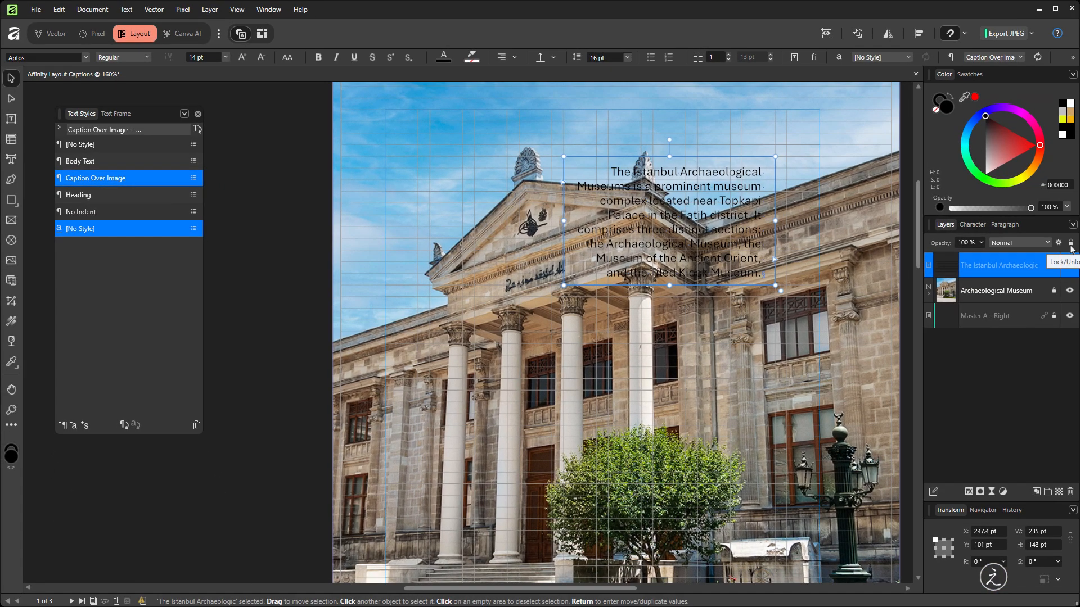
pyautogui.click(1070, 244)
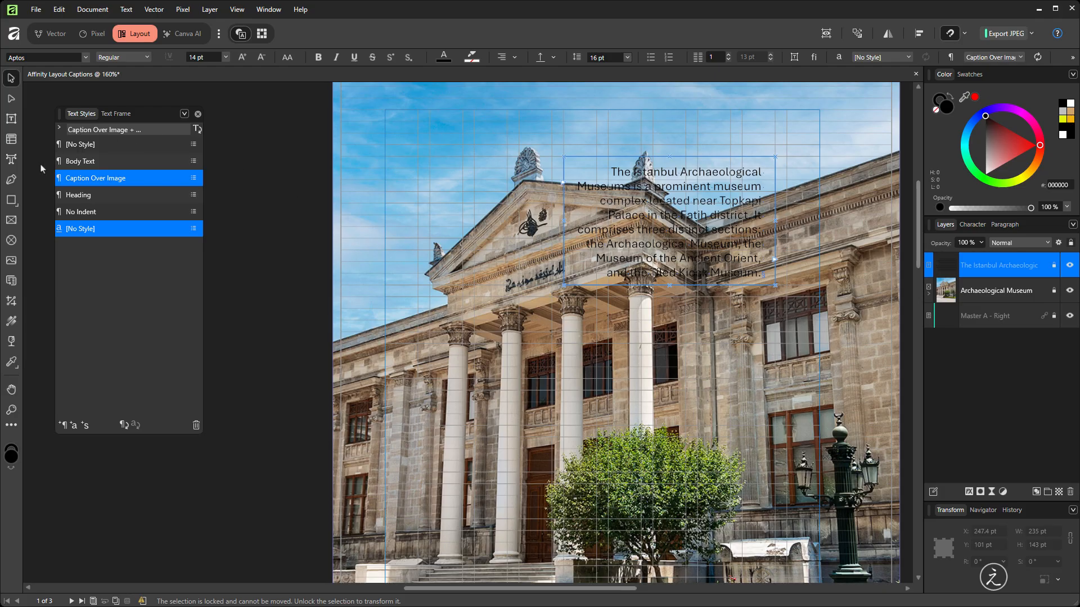
pyautogui.click(8, 206)
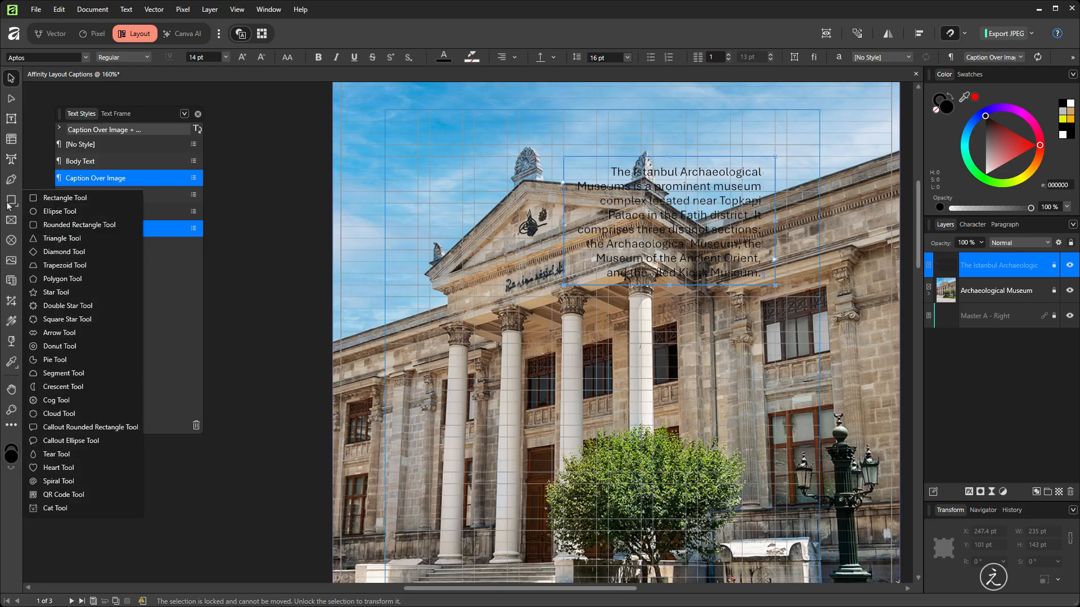
pyautogui.click(103, 198)
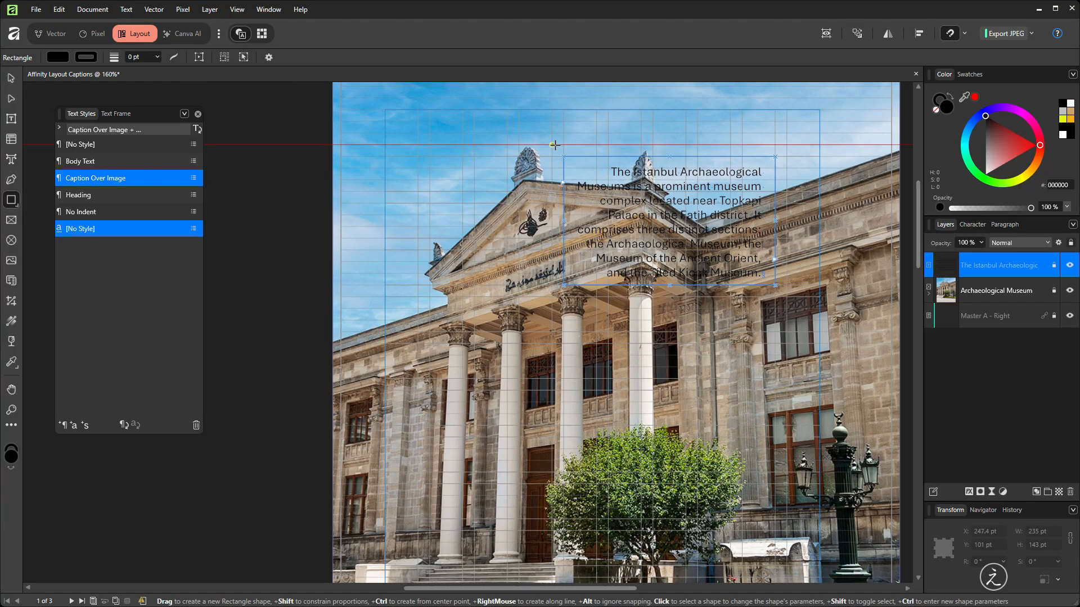
pyautogui.moveTo(552, 145)
pyautogui.mouseDown()
pyautogui.moveTo(651, 262)
pyautogui.moveTo(787, 296)
pyautogui.mouseUp()
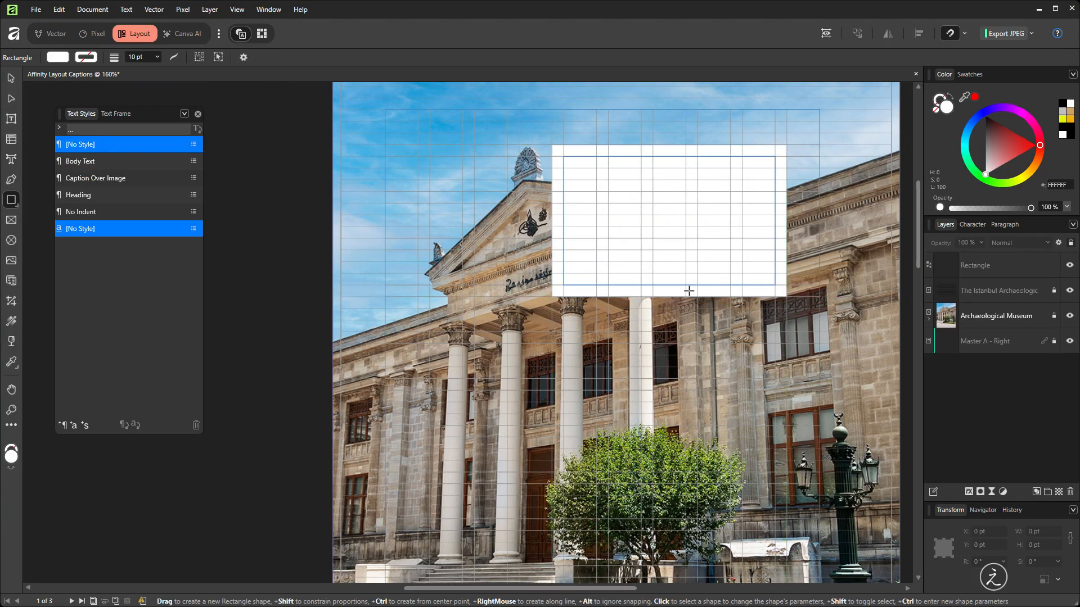
# Move the rectangle beneath the caption text in the layer order, keeping it above the museum photo.
pyautogui.click(10, 78)
pyautogui.click(493, 184)
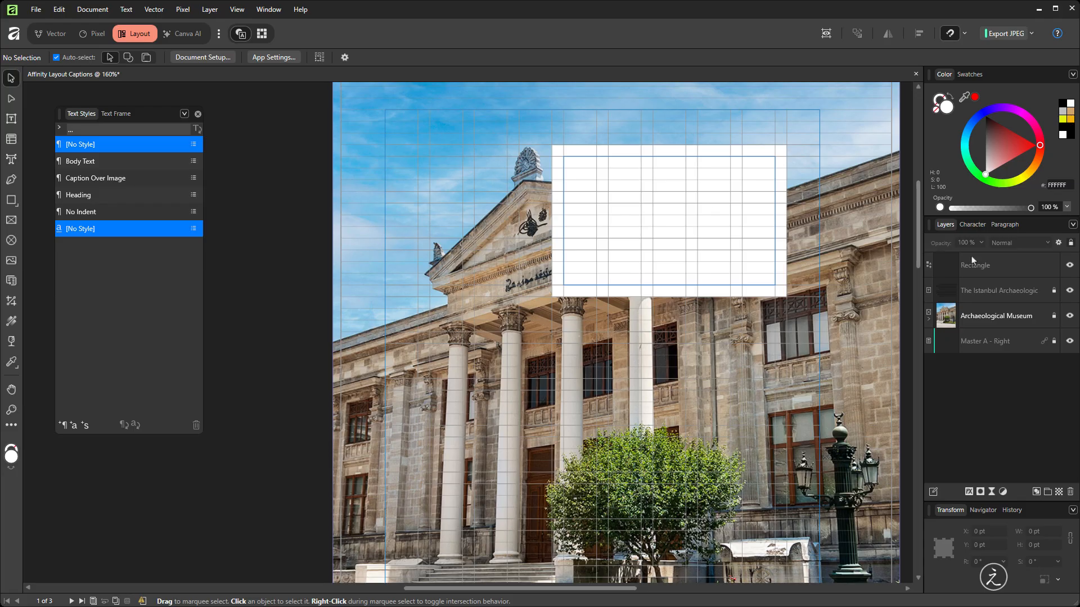
pyautogui.click(1020, 265)
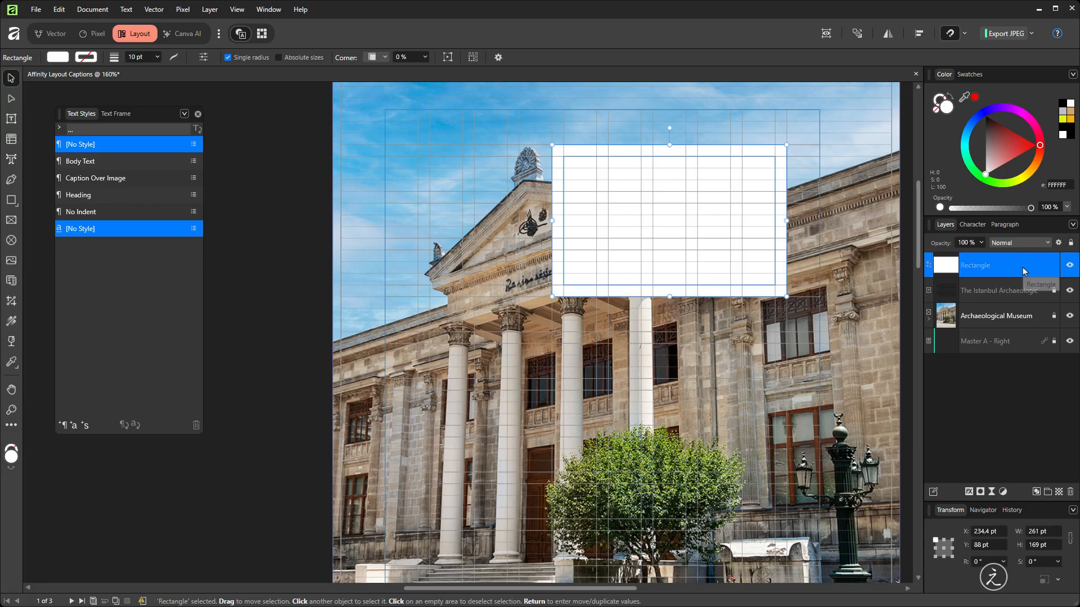
pyautogui.moveTo(1022, 271); pyautogui.dragTo(1021, 299)
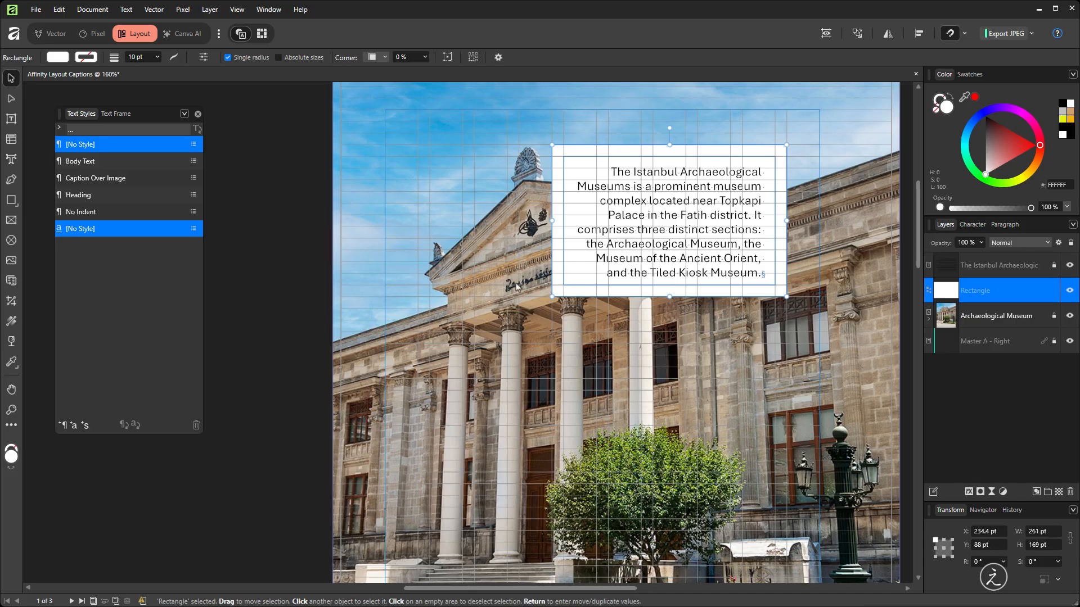
# Show the rectangle's appearance attributes and place its stroke above its fill.
pyautogui.click(268, 9)
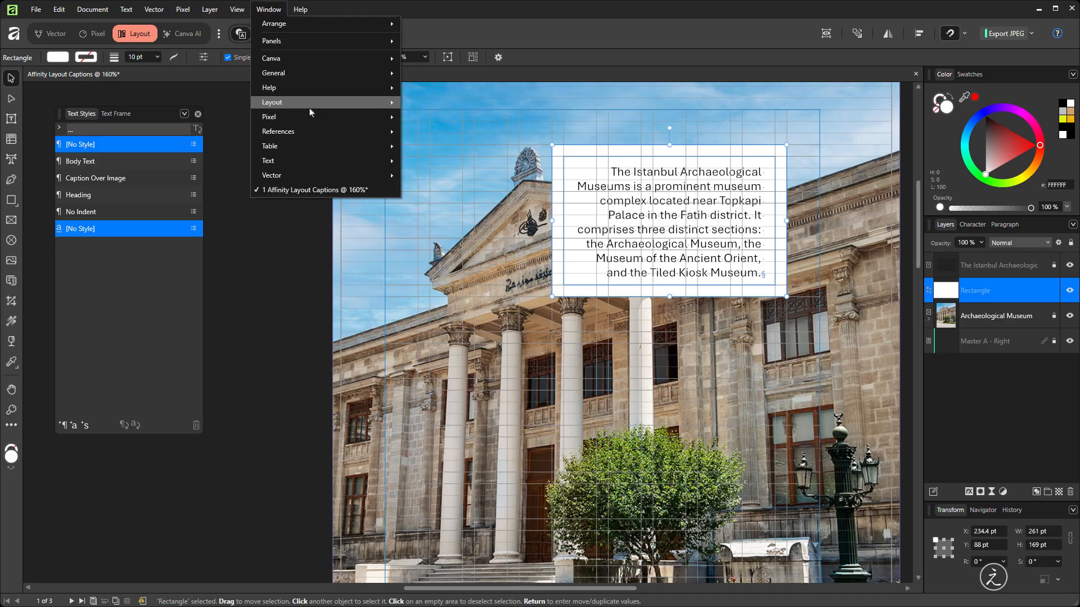
pyautogui.moveTo(327, 176)
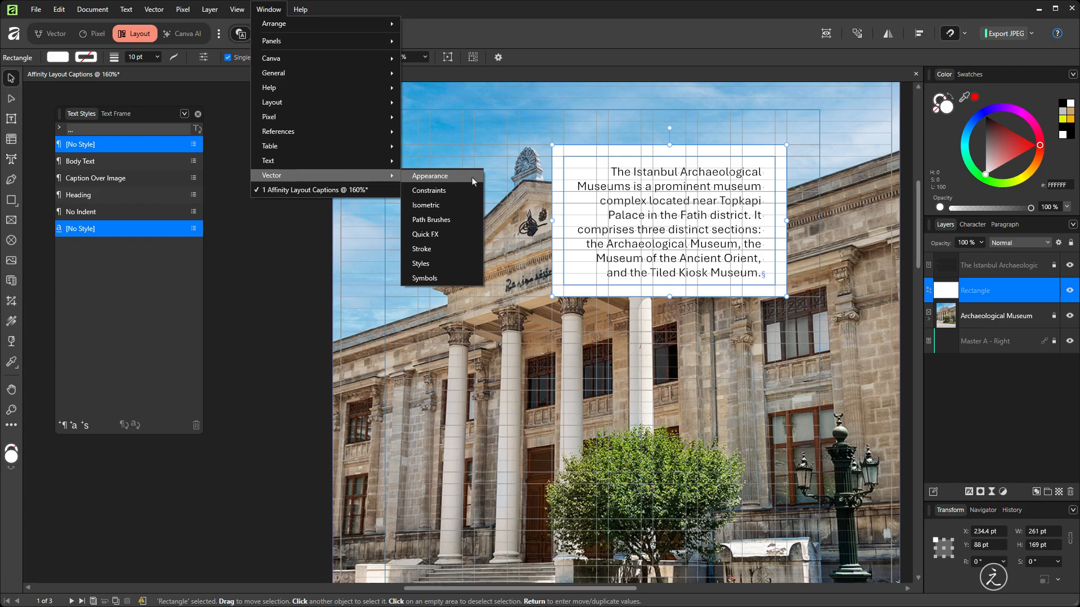
pyautogui.click(473, 180)
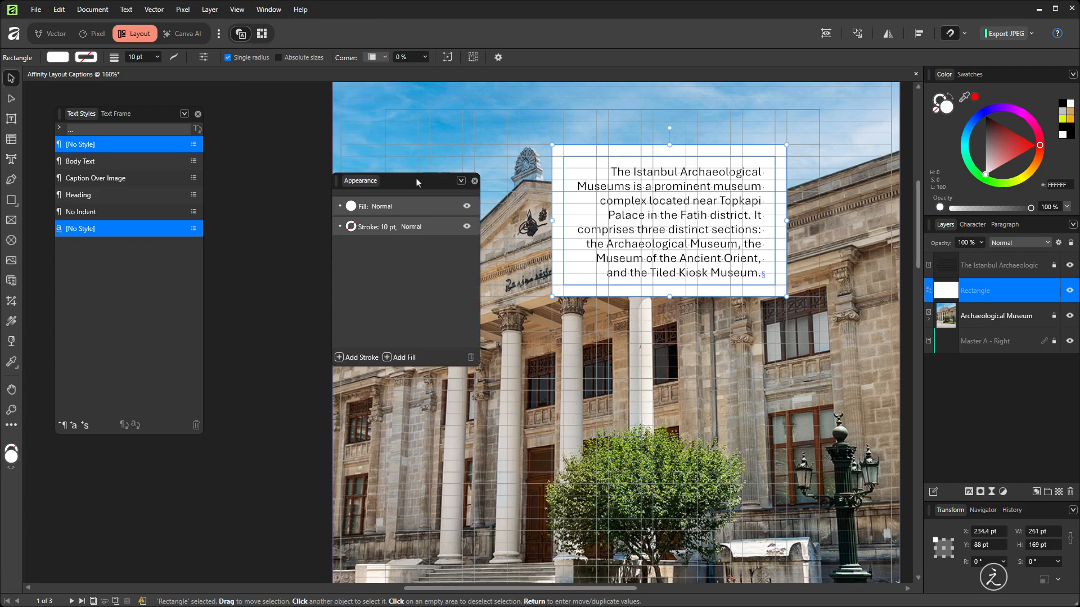
pyautogui.moveTo(416, 181); pyautogui.dragTo(335, 197)
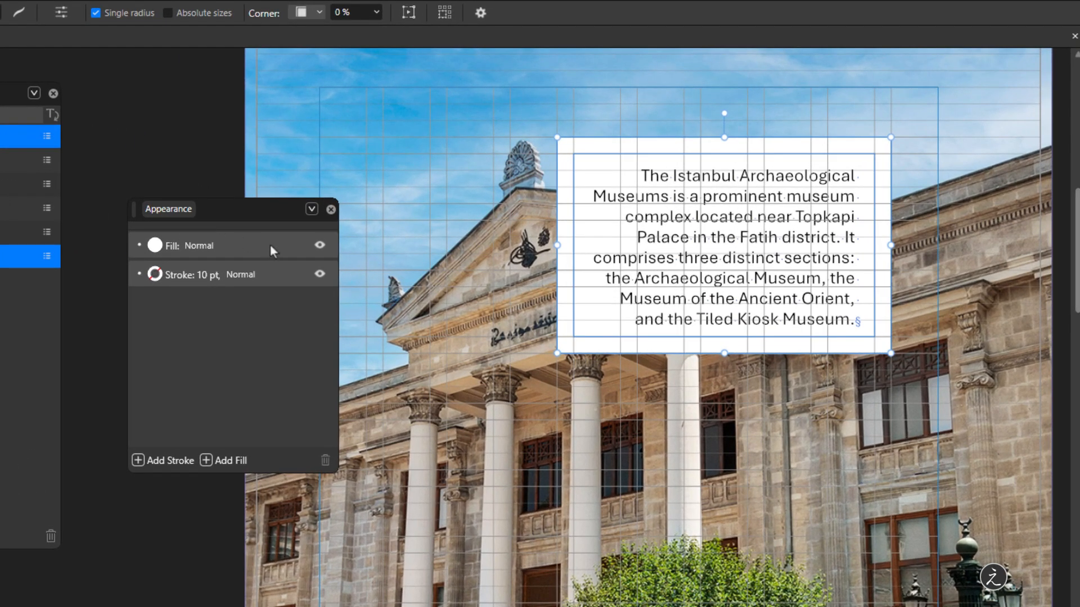
pyautogui.moveTo(267, 245); pyautogui.dragTo(269, 288)
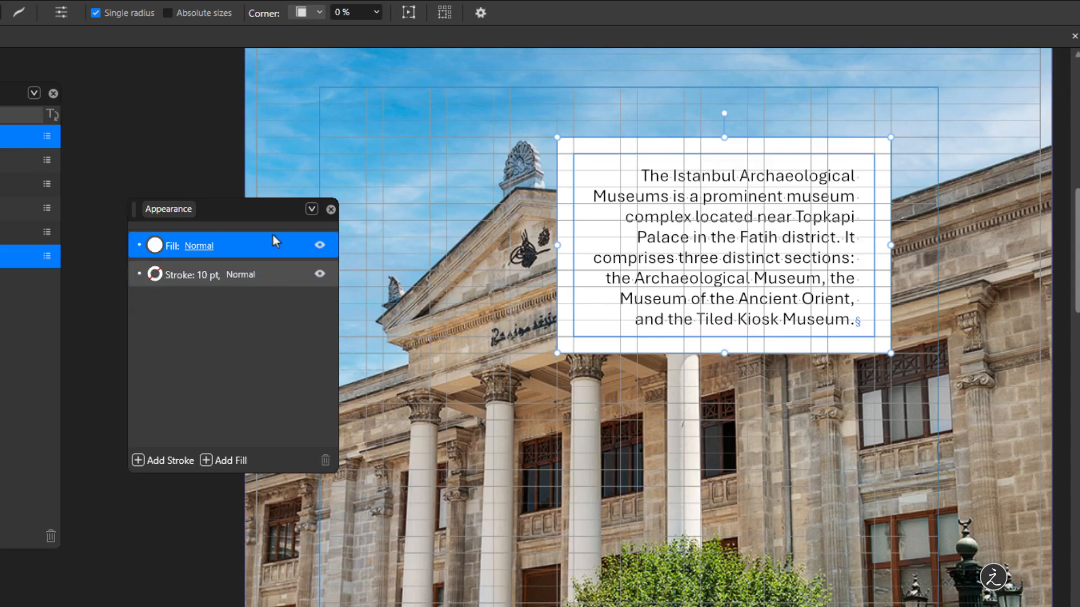
pyautogui.moveTo(274, 237); pyautogui.dragTo(275, 281)
pyautogui.click(264, 248)
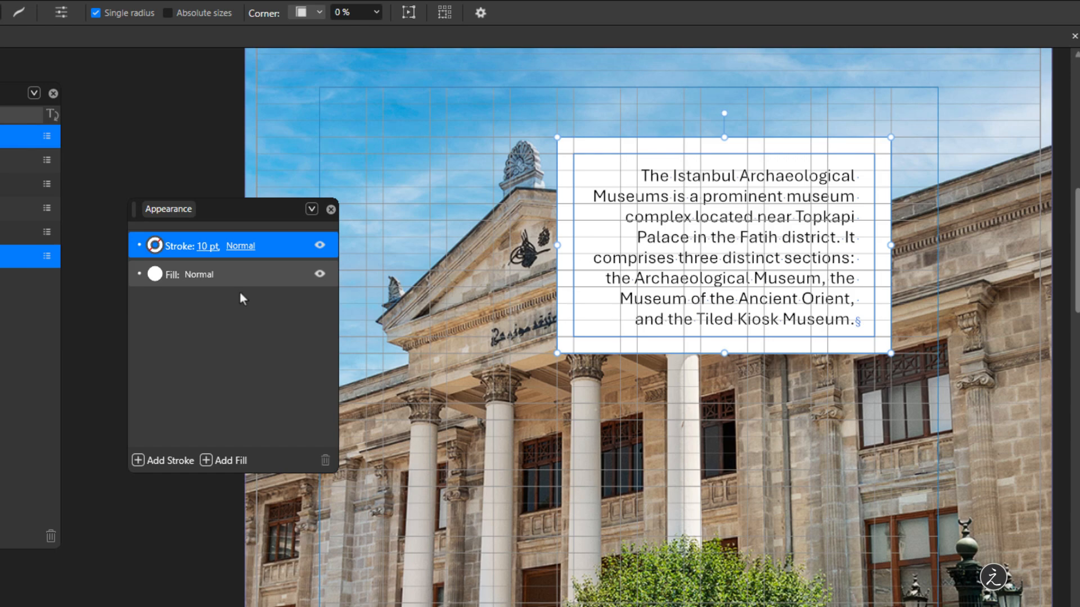
# Colour the rectangle's stroke yellow, hex FFE145.
pyautogui.click(155, 246)
pyautogui.moveTo(123, 393); pyautogui.dragTo(70, 392)
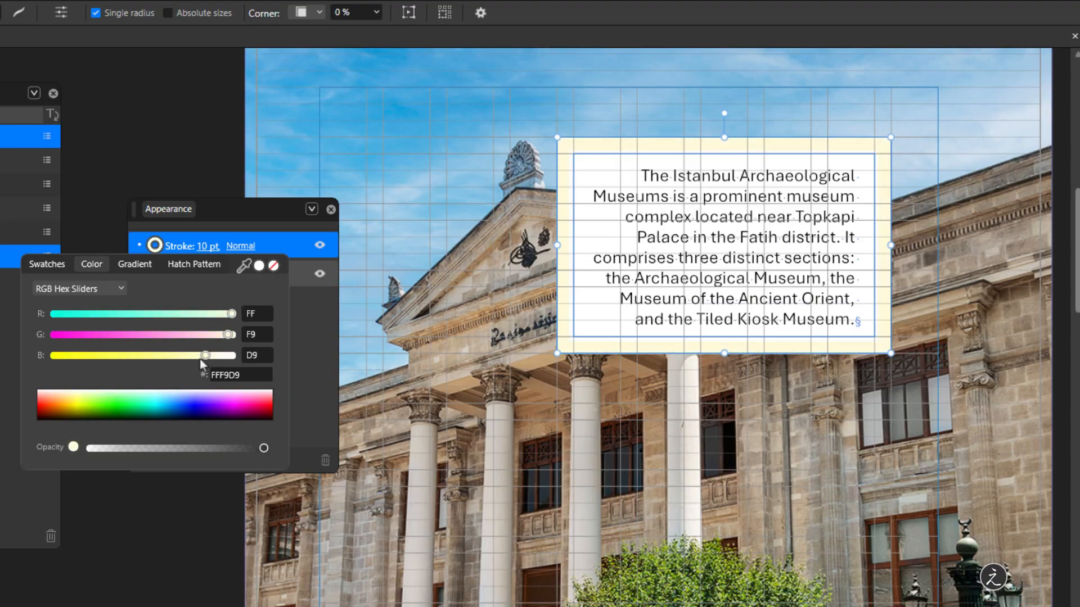
pyautogui.moveTo(201, 360); pyautogui.dragTo(58, 358)
pyautogui.moveTo(78, 416)
pyautogui.mouseDown()
pyautogui.moveTo(76, 398)
pyautogui.moveTo(53, 397)
pyautogui.moveTo(66, 396)
pyautogui.mouseUp()
pyautogui.moveTo(159, 355); pyautogui.dragTo(102, 356)
pyautogui.click(313, 307)
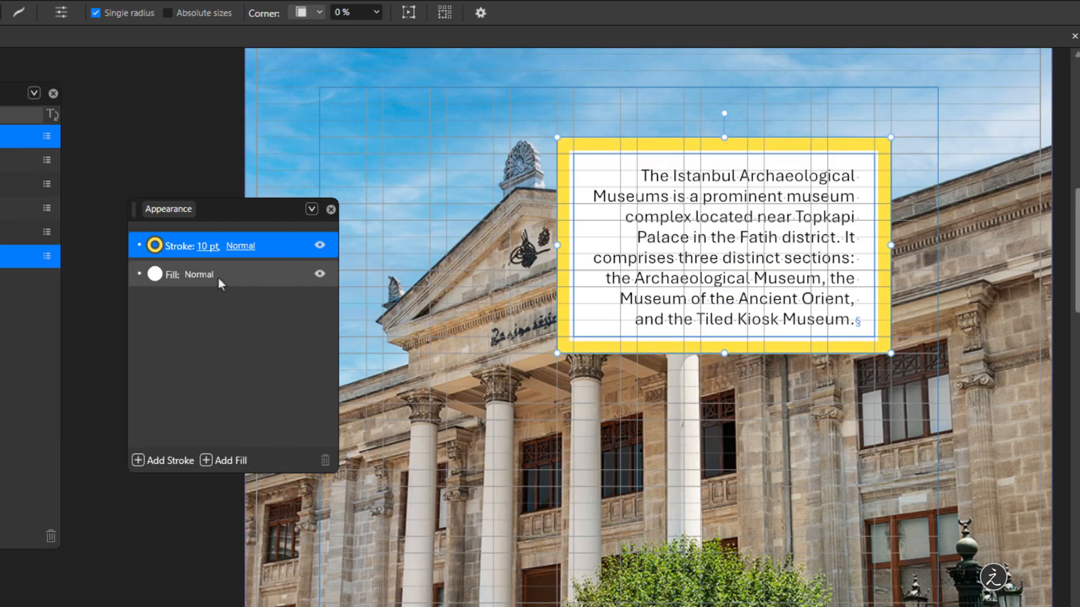
# Set the yellow stroke's miter to 2 and width to 15 pt, and align it to the outside.
pyautogui.click(205, 248)
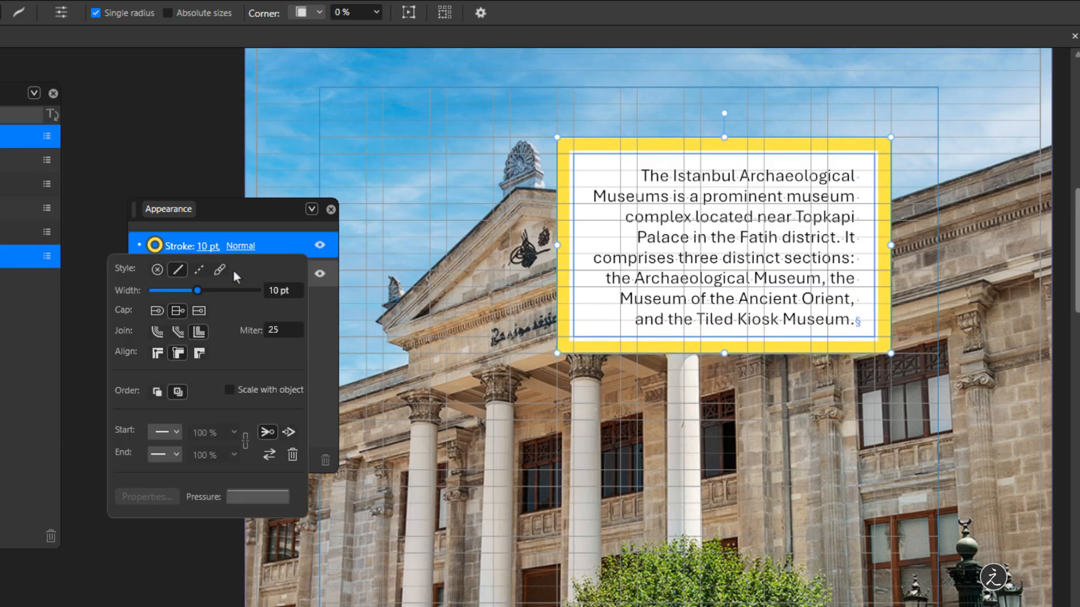
pyautogui.doubleClick(285, 330)
pyautogui.write('2')
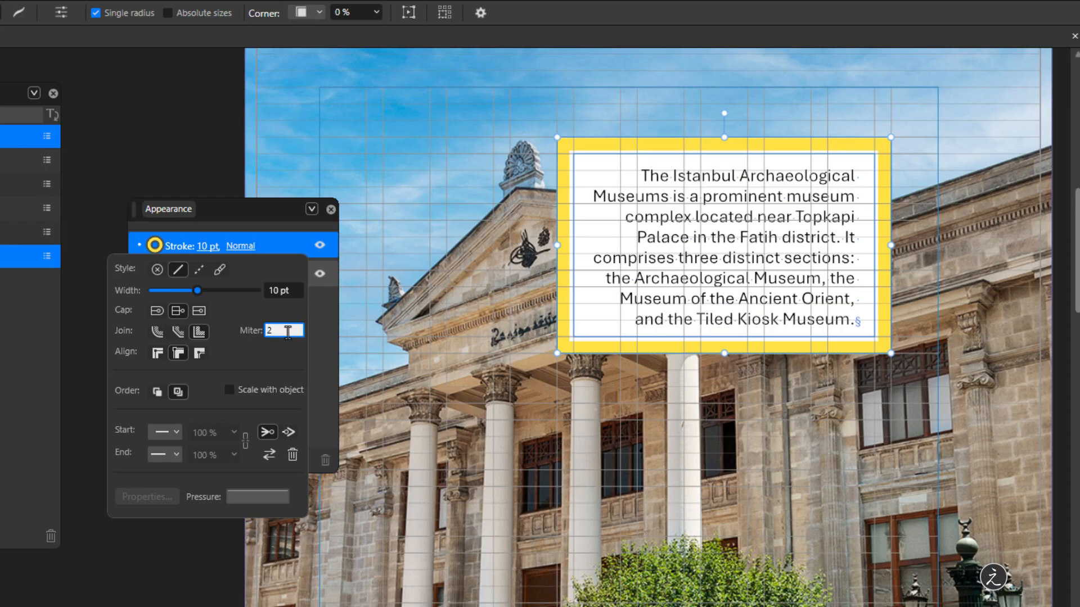
pyautogui.click(289, 292)
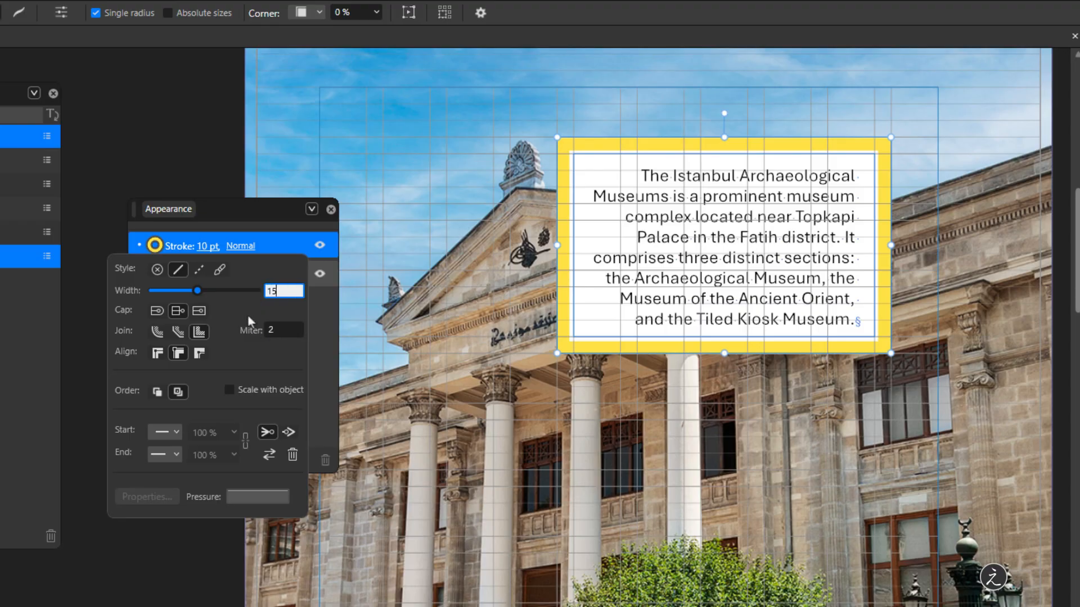
pyautogui.click(201, 352)
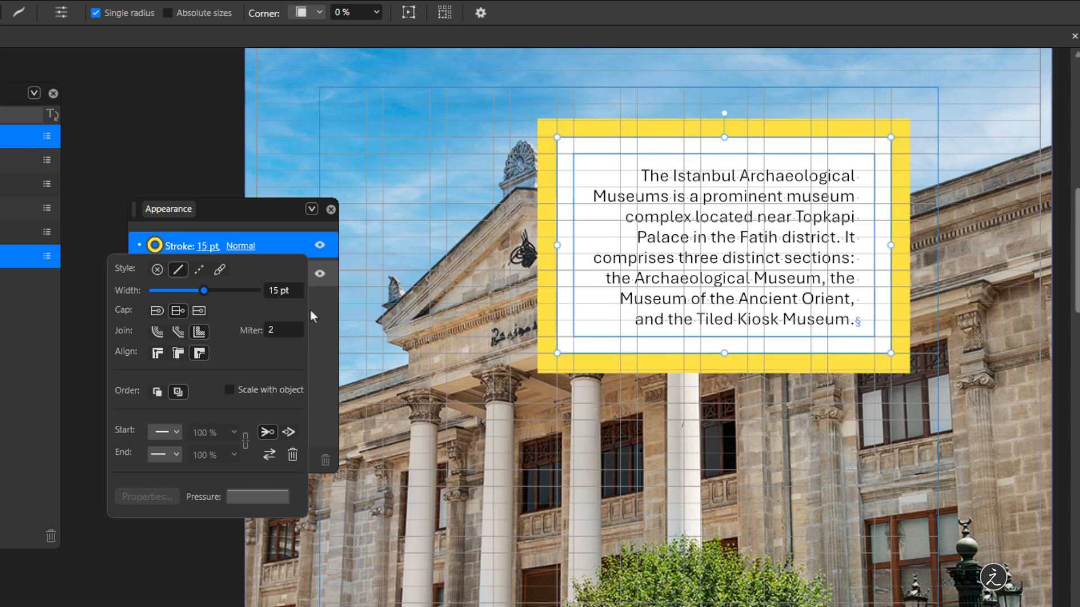
# Duplicate the yellow stroke and make the upper copy white (FFFFFF) with a width of 10 pt.
pyautogui.rightClick(270, 244)
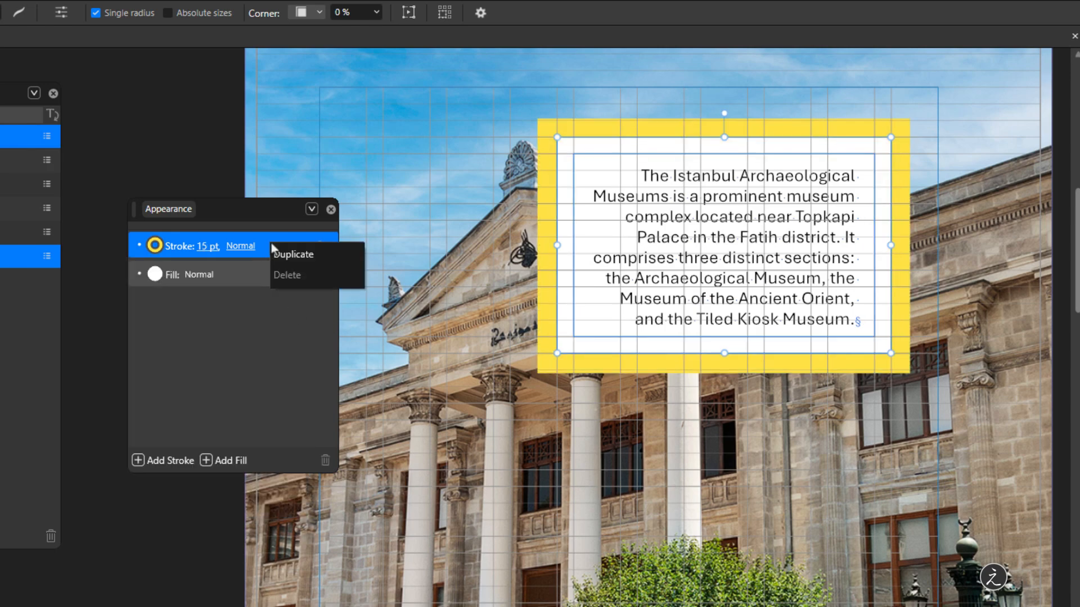
pyautogui.click(321, 254)
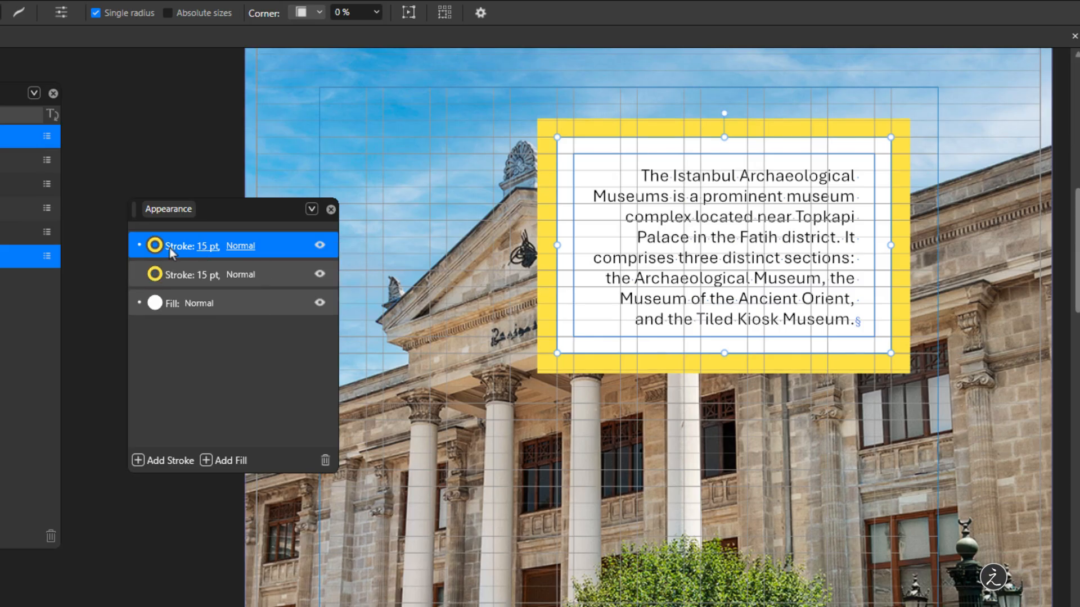
pyautogui.click(154, 246)
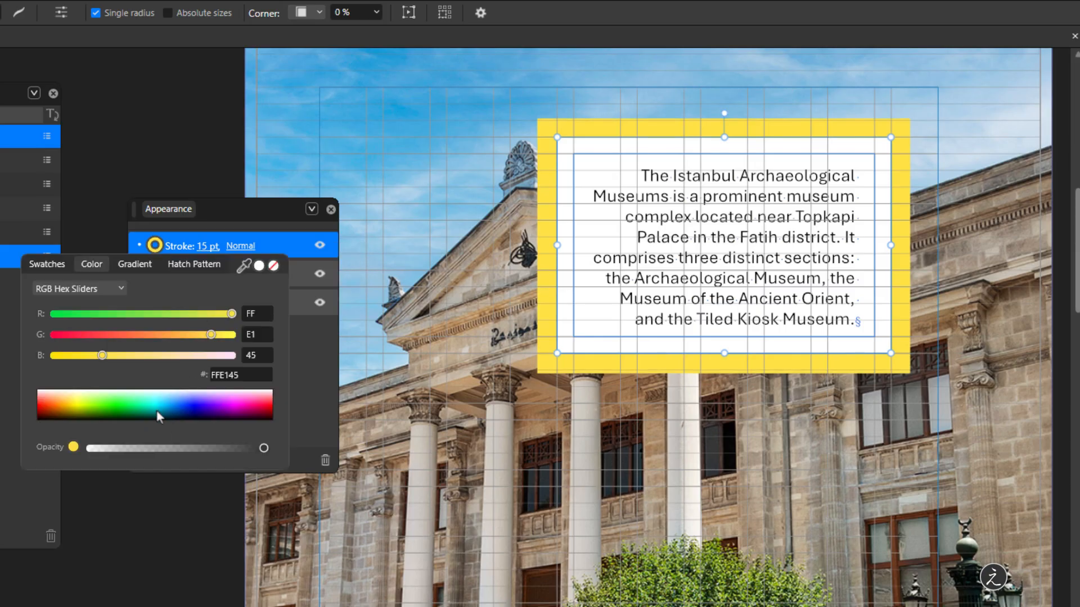
pyautogui.moveTo(153, 416); pyautogui.dragTo(141, 387)
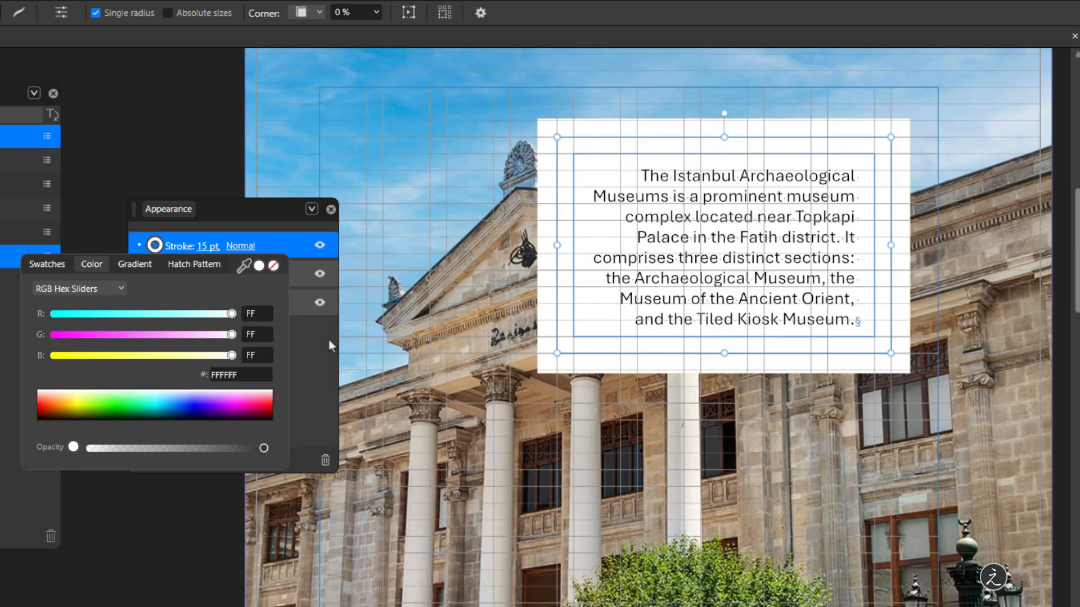
pyautogui.click(210, 245)
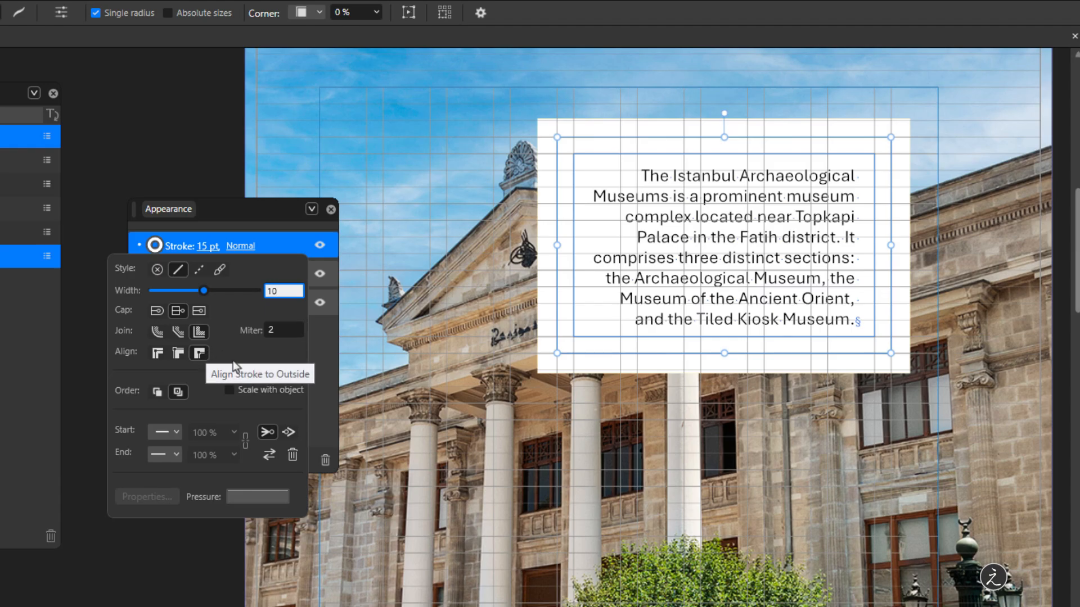
pyautogui.click(333, 390)
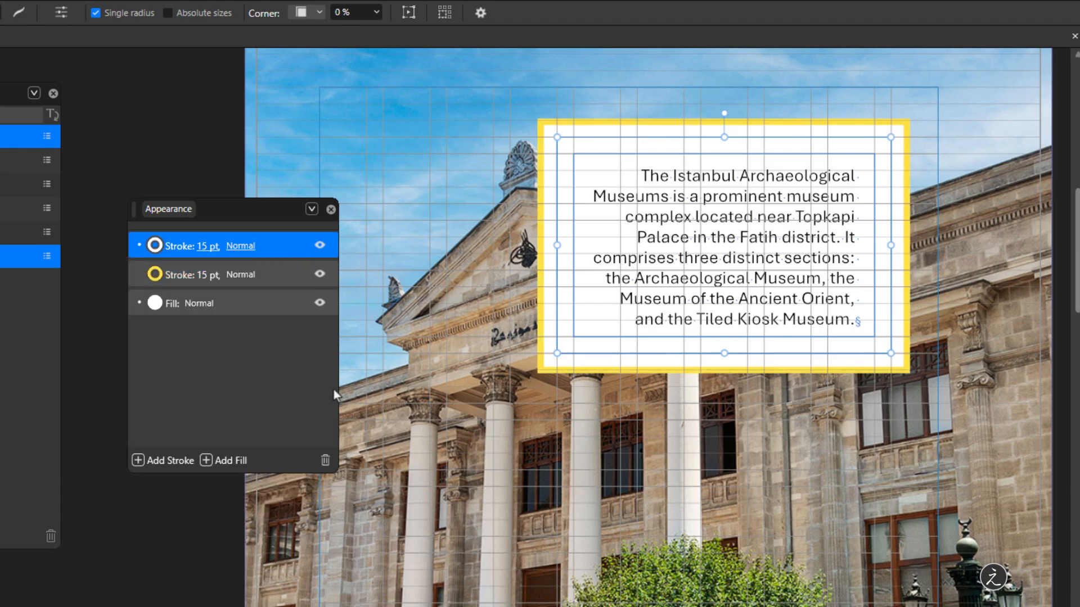
# Duplicate the white stroke and make the upper copy black (000000) with a width of 5 pt.
pyautogui.rightClick(282, 246)
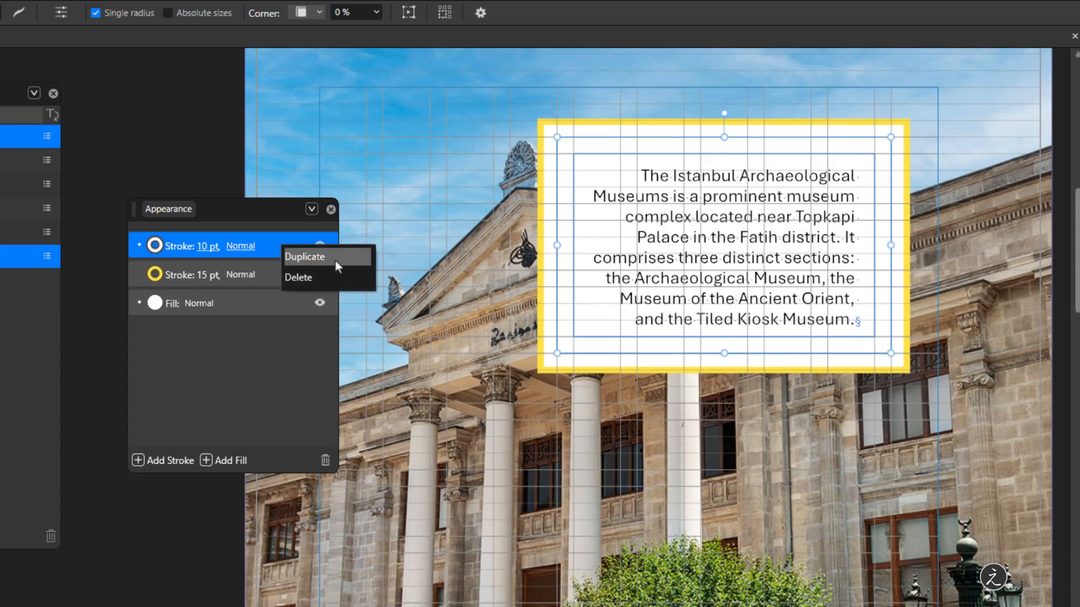
pyautogui.click(335, 258)
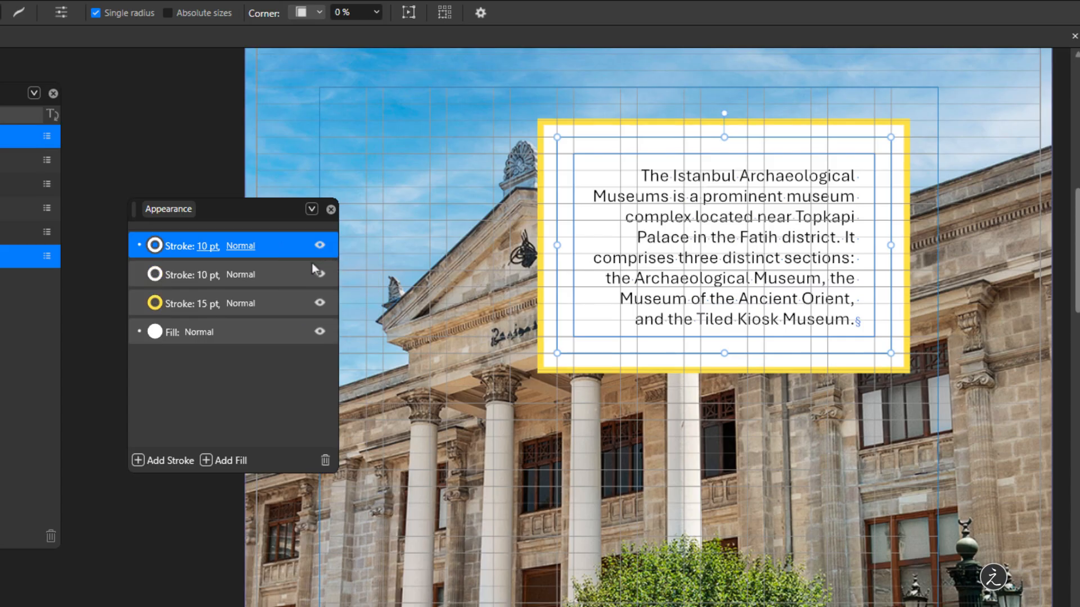
pyautogui.click(155, 246)
pyautogui.moveTo(185, 395); pyautogui.dragTo(197, 444)
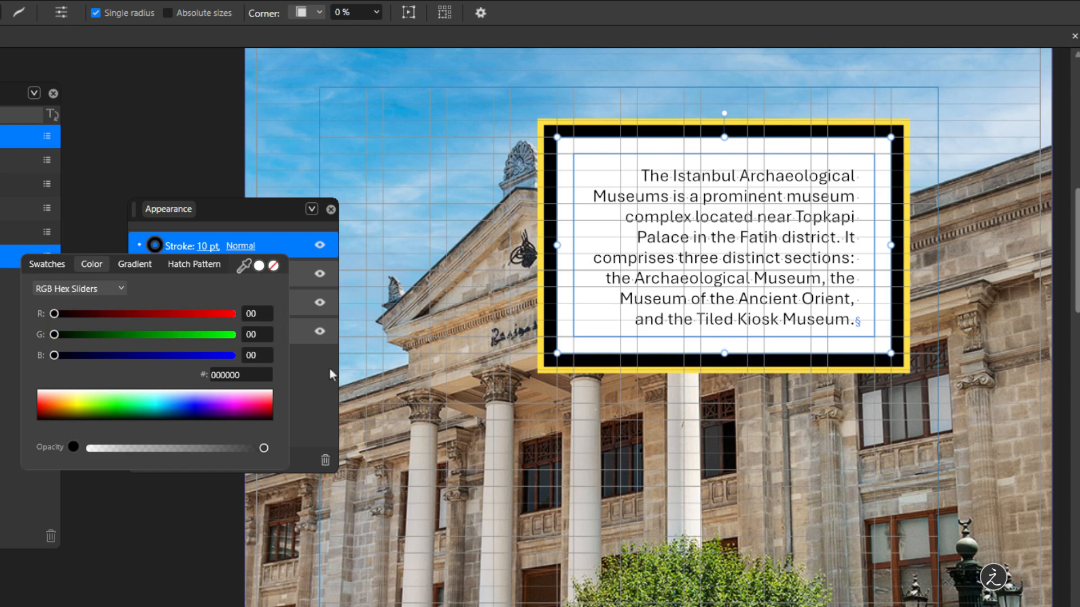
pyautogui.click(204, 247)
pyautogui.click(295, 288)
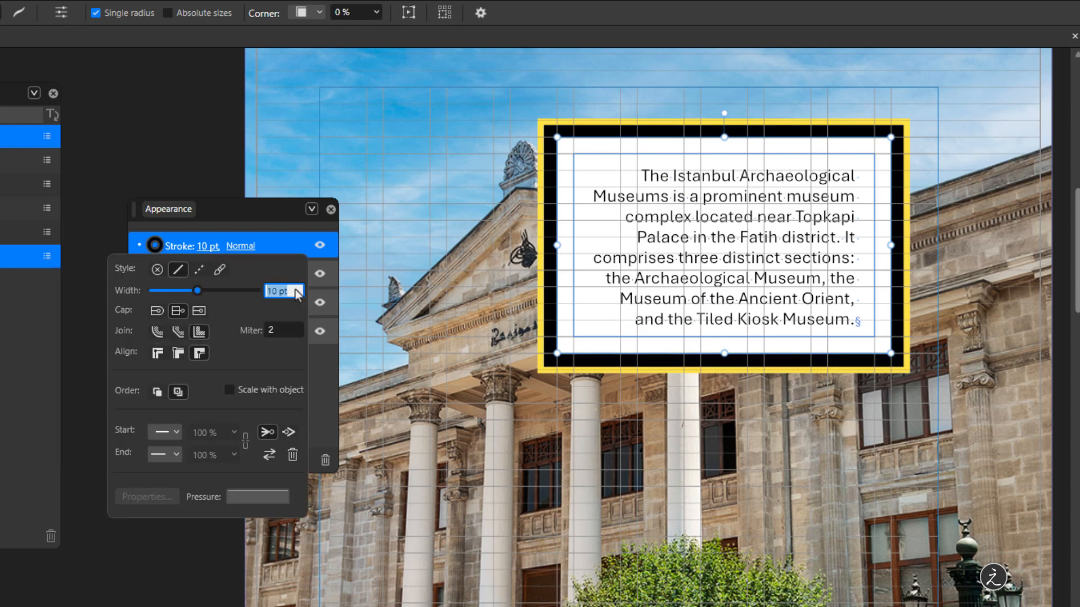
pyautogui.write('5')
pyautogui.press('Return')
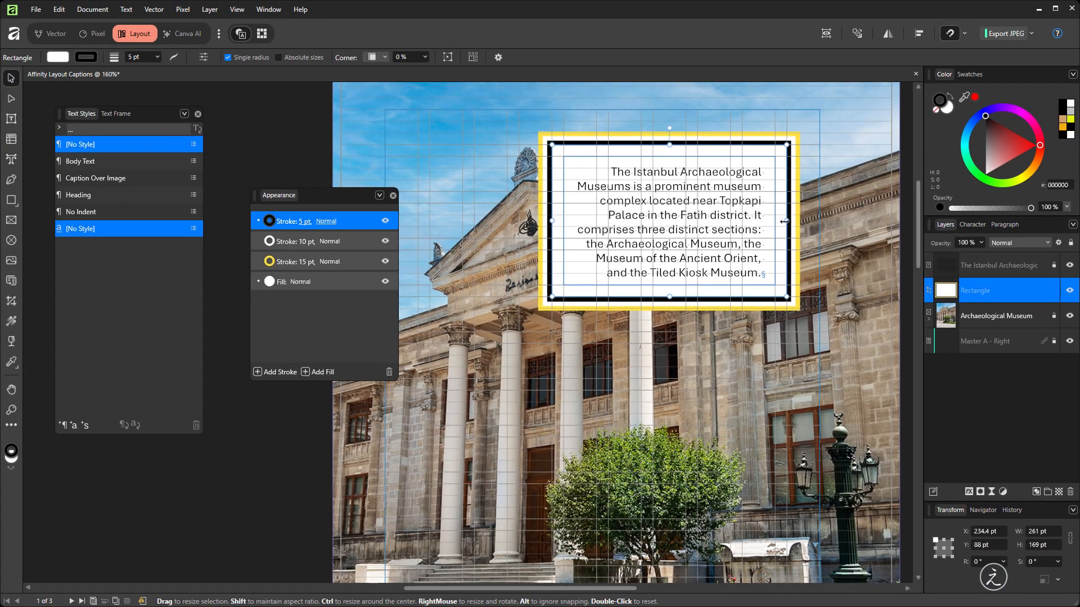
# Resize the rectangle to about 235 by 156 pt at X 247.4, Y 101 pt to fit the caption frame, and lock it.
pyautogui.moveTo(796, 223); pyautogui.dragTo(783, 222)
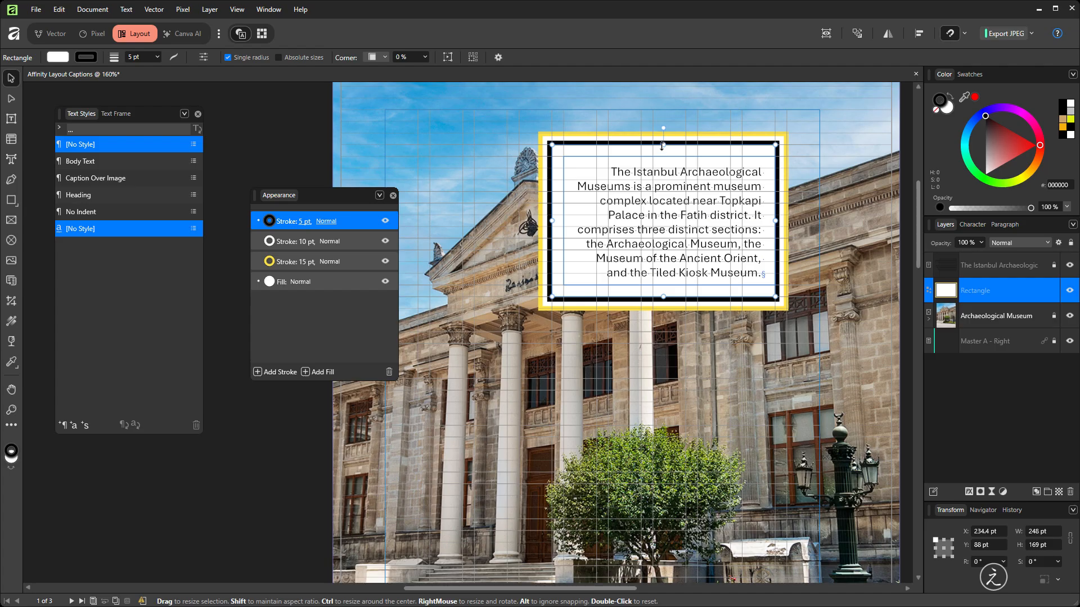
pyautogui.moveTo(662, 145); pyautogui.dragTo(663, 156)
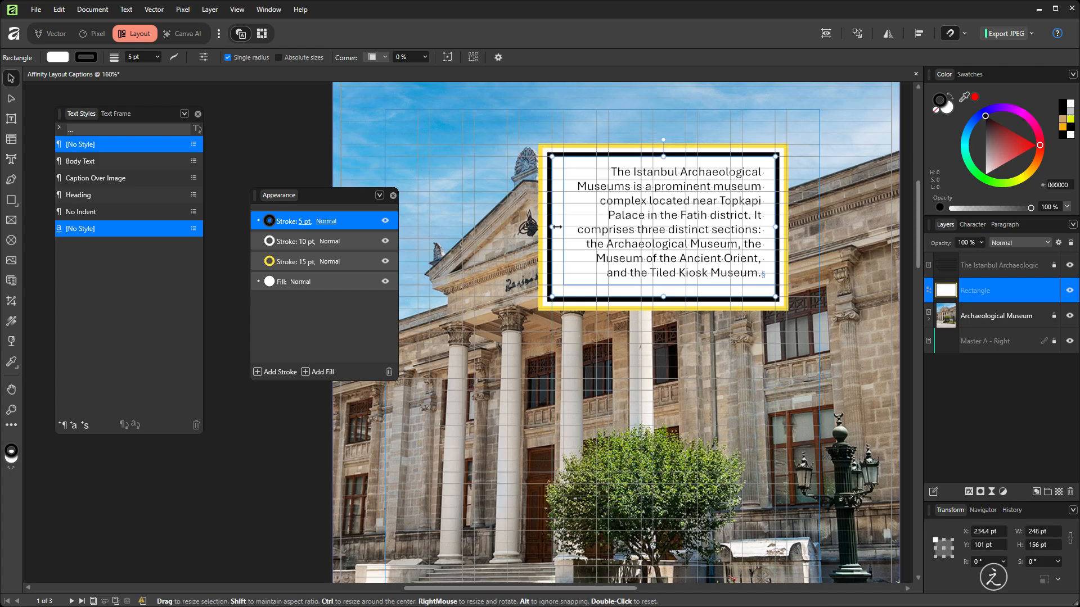
pyautogui.moveTo(557, 226); pyautogui.dragTo(563, 225)
pyautogui.moveTo(669, 297); pyautogui.dragTo(673, 297)
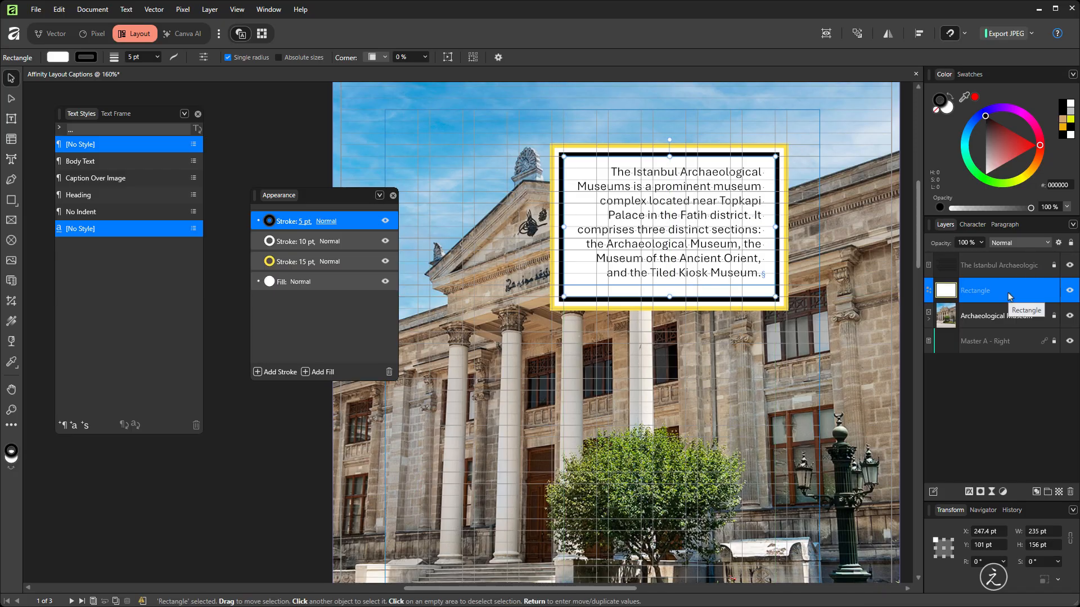
pyautogui.click(1053, 291)
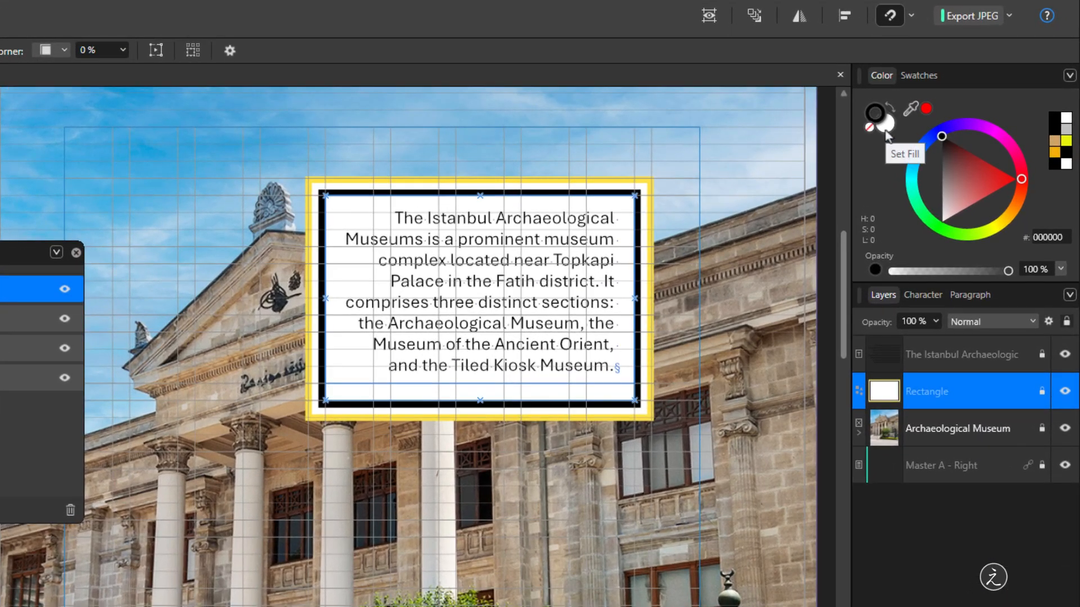
# Set the white fill of the caption rectangle to 75% opacity and preview the page without grid and guides.
pyautogui.click(886, 133)
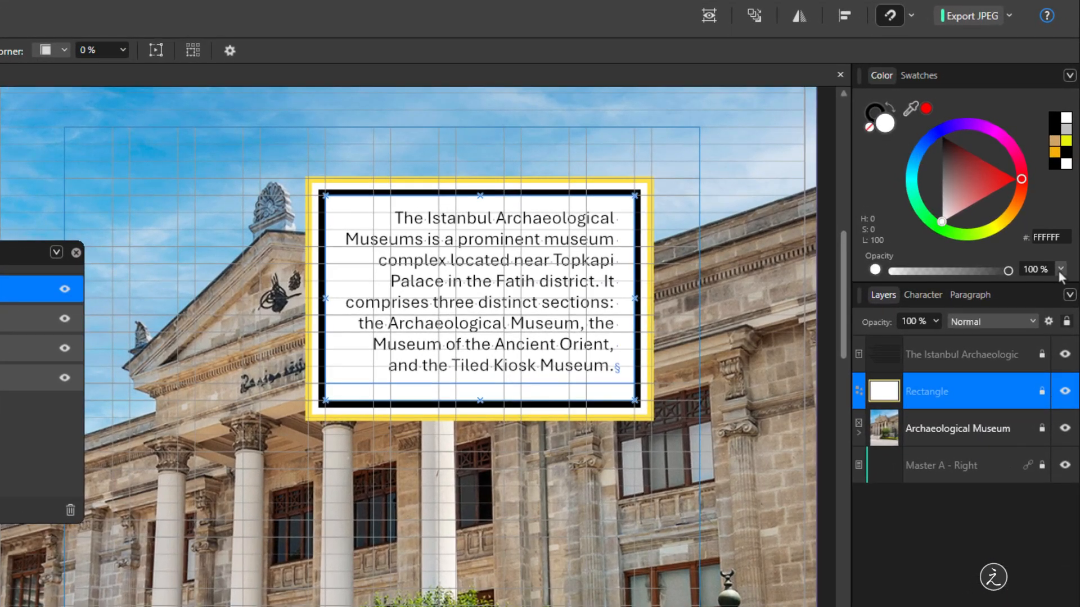
pyautogui.moveTo(1007, 270); pyautogui.dragTo(980, 273)
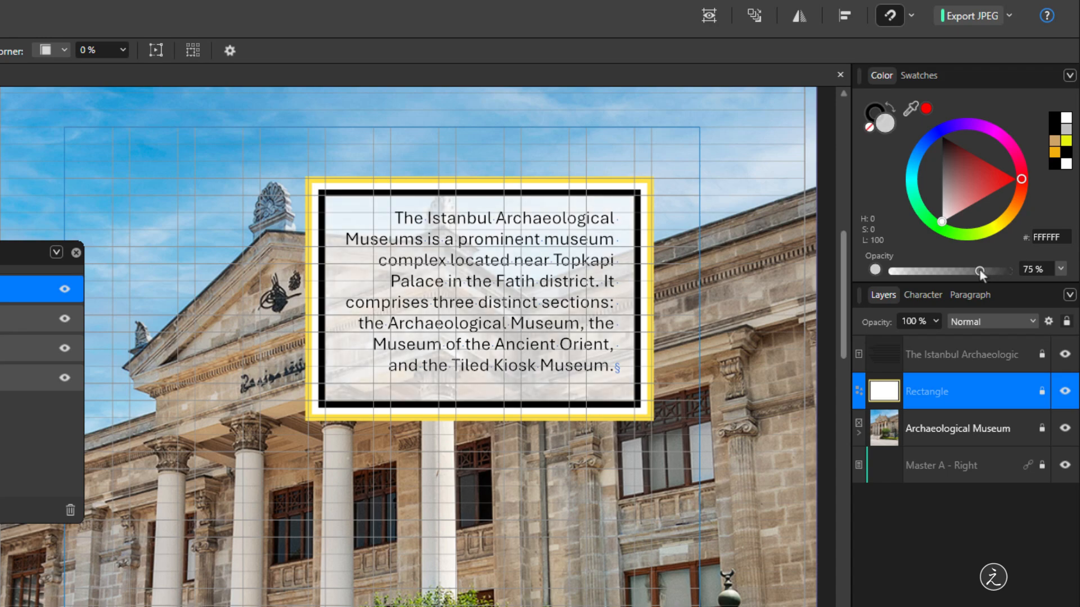
pyautogui.click(750, 308)
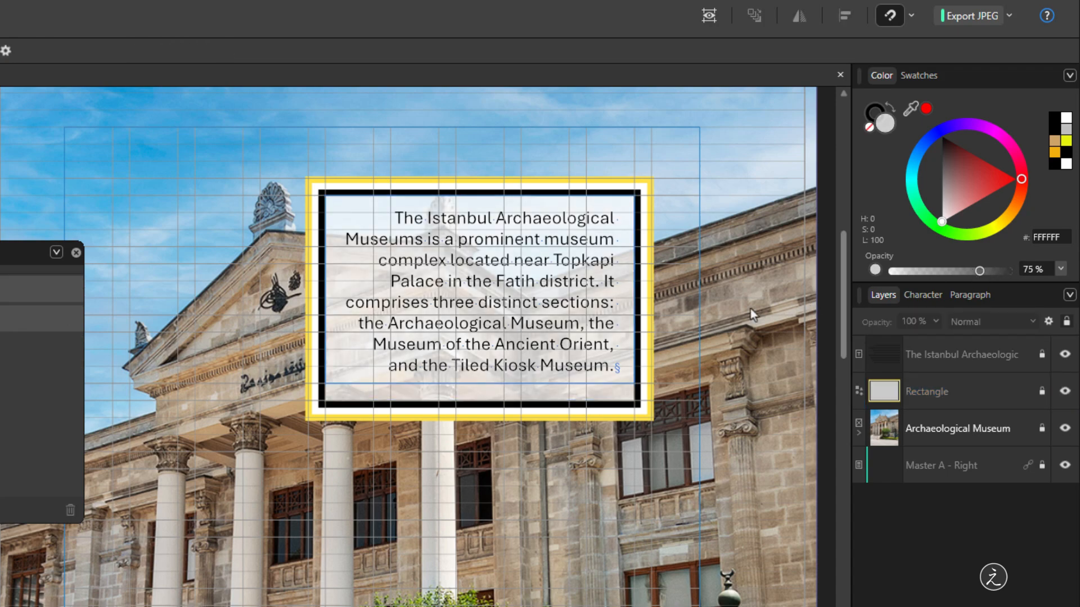
pyautogui.click(710, 16)
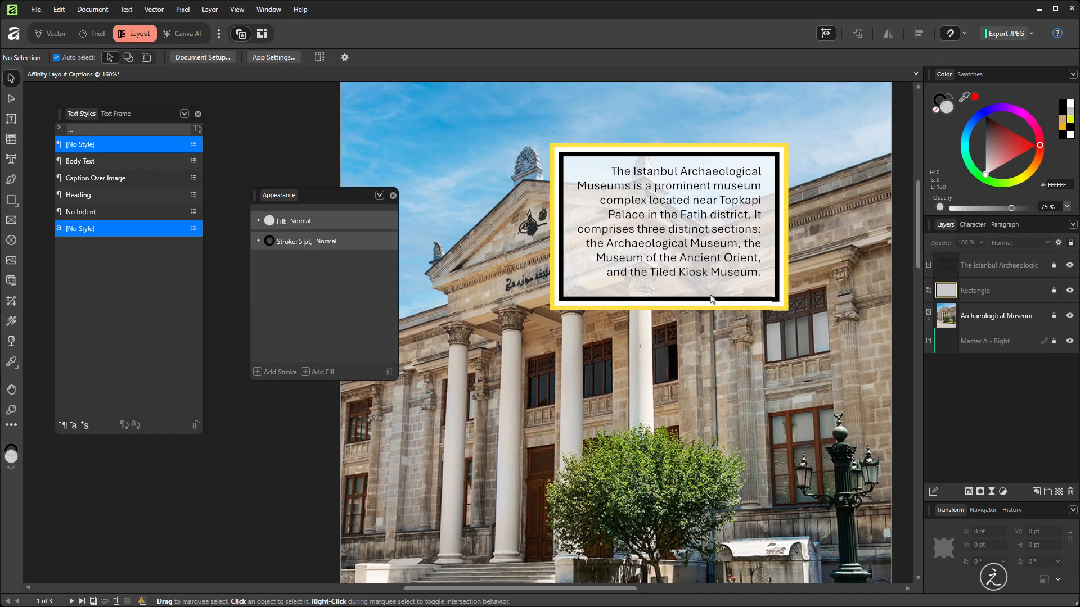
# Unlock the caption rectangle and shorten it to about 143 pt high by raising its bottom edge.
pyautogui.click(1004, 291)
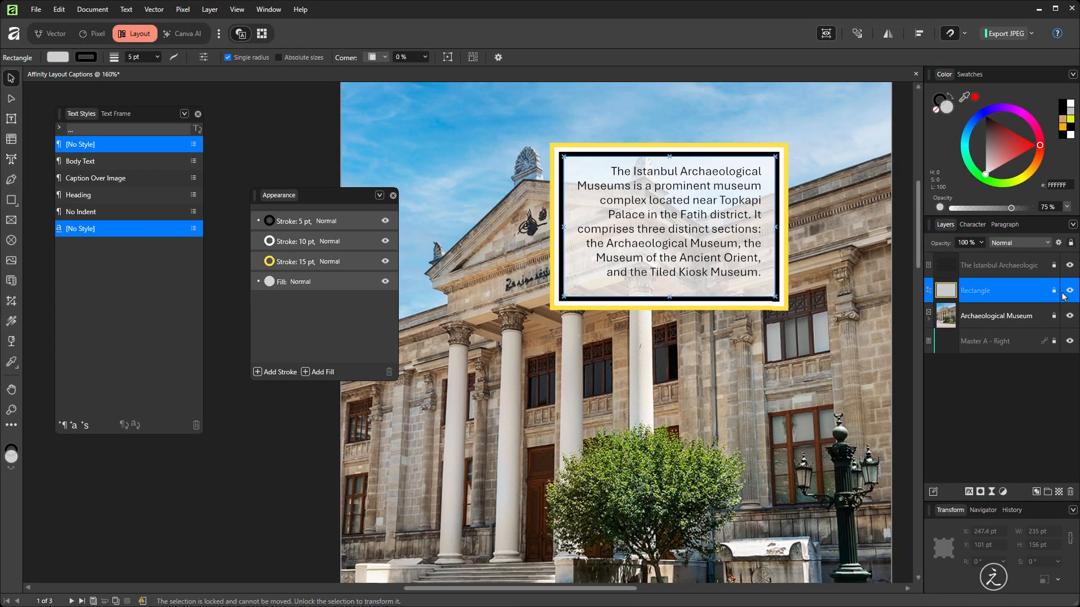
pyautogui.hotkey('ctrl', 'd')
pyautogui.click(687, 304)
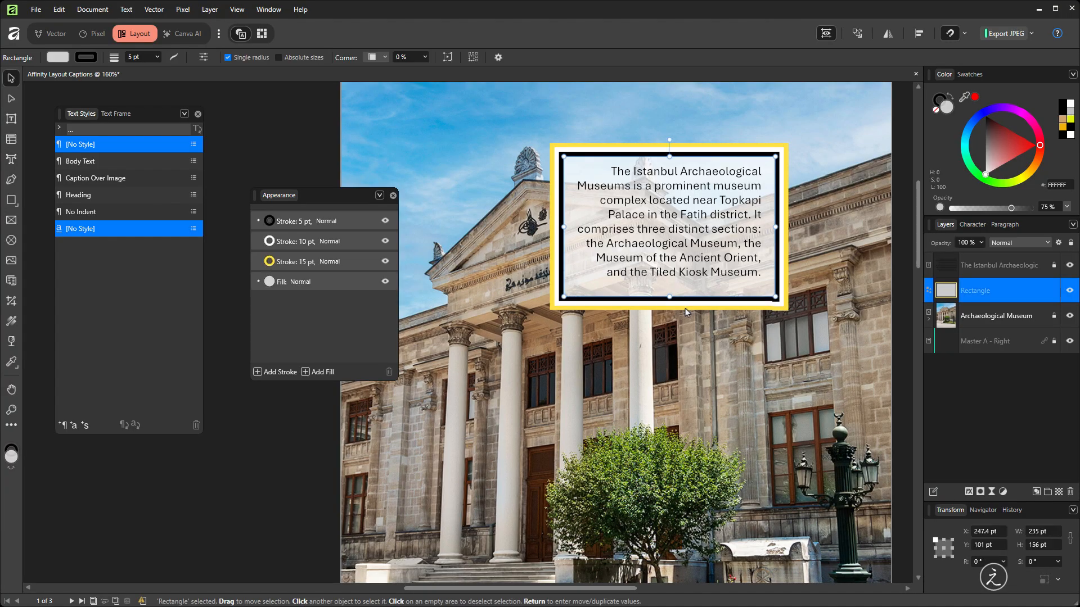
pyautogui.moveTo(669, 294); pyautogui.dragTo(669, 288)
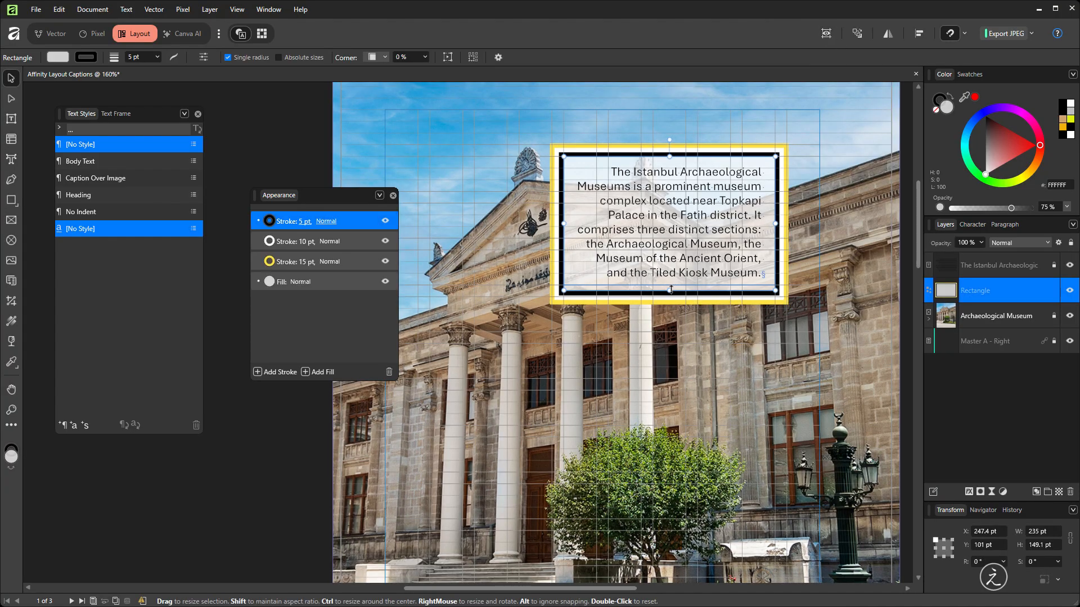
pyautogui.moveTo(671, 286); pyautogui.dragTo(670, 280)
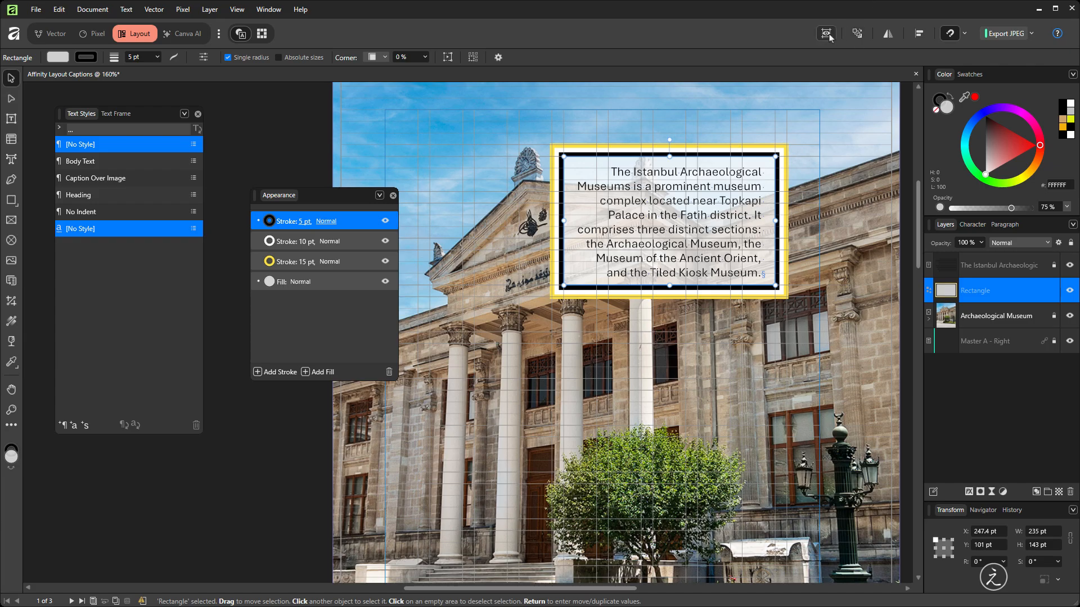
pyautogui.click(826, 33)
pyautogui.click(853, 170)
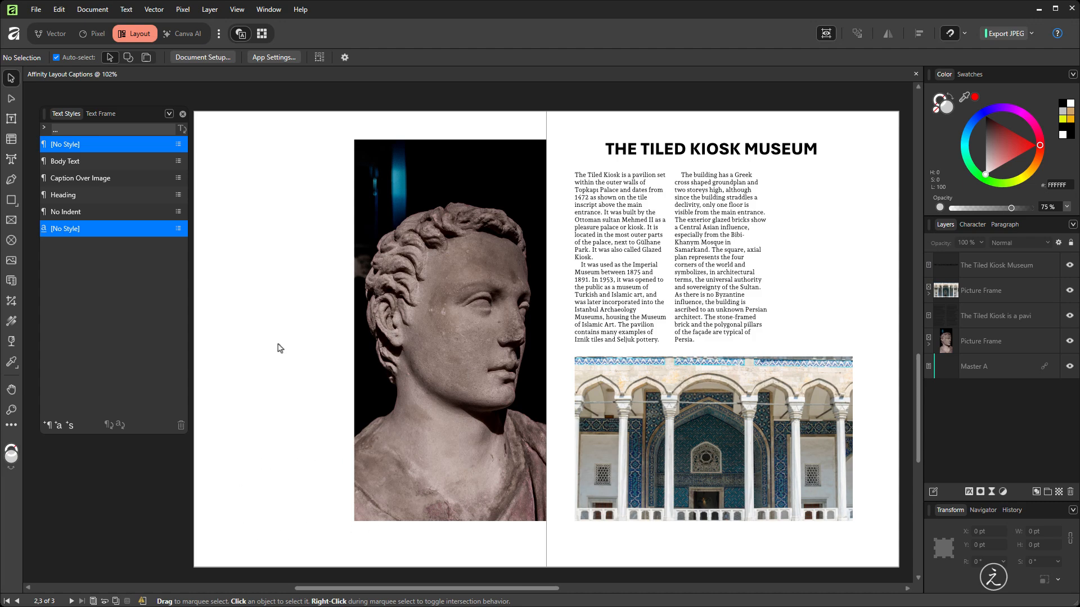
# Turn off the preview on the Tiled Kiosk spread and copy the "RIGHT: A kouros is a statue" caption from the Notepad text file.
pyautogui.click(825, 33)
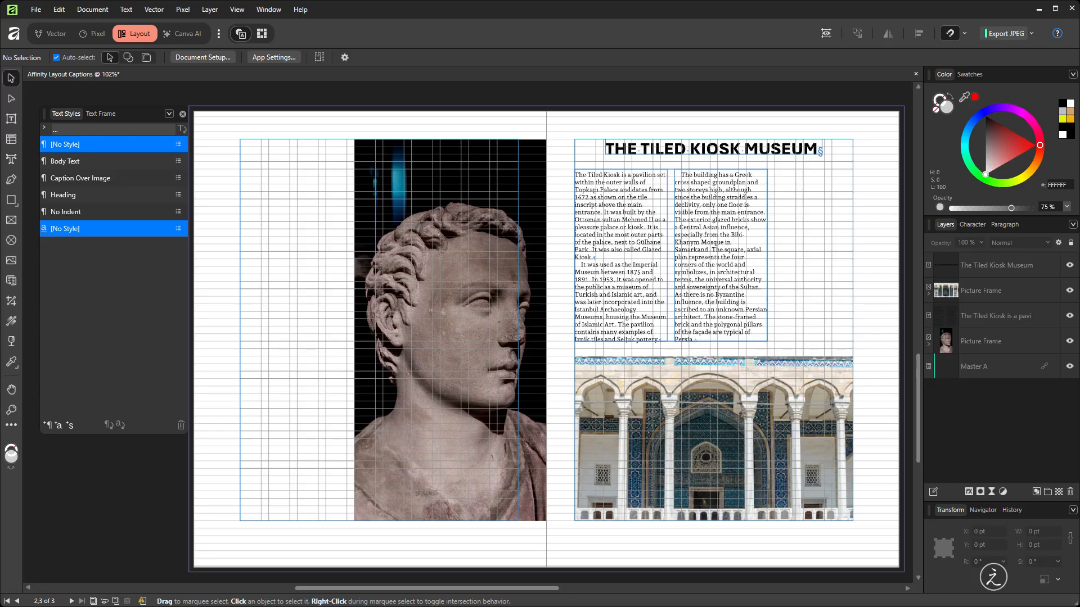
pyautogui.hotkey('alt', 'Tab')
pyautogui.moveTo(377, 323); pyautogui.dragTo(197, 311)
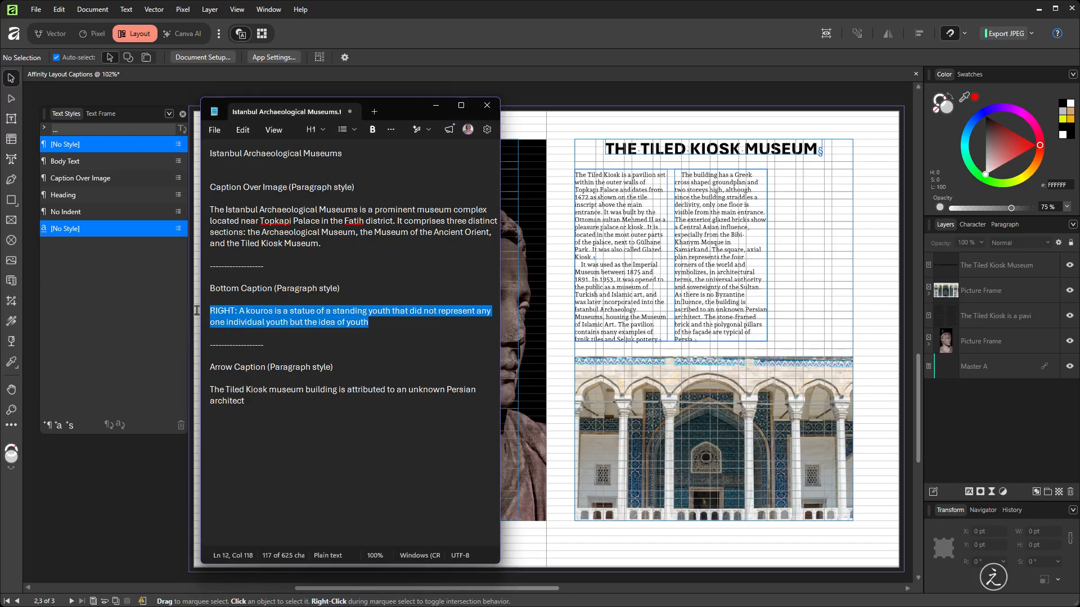
pyautogui.hotkey('alt', 'Tab')
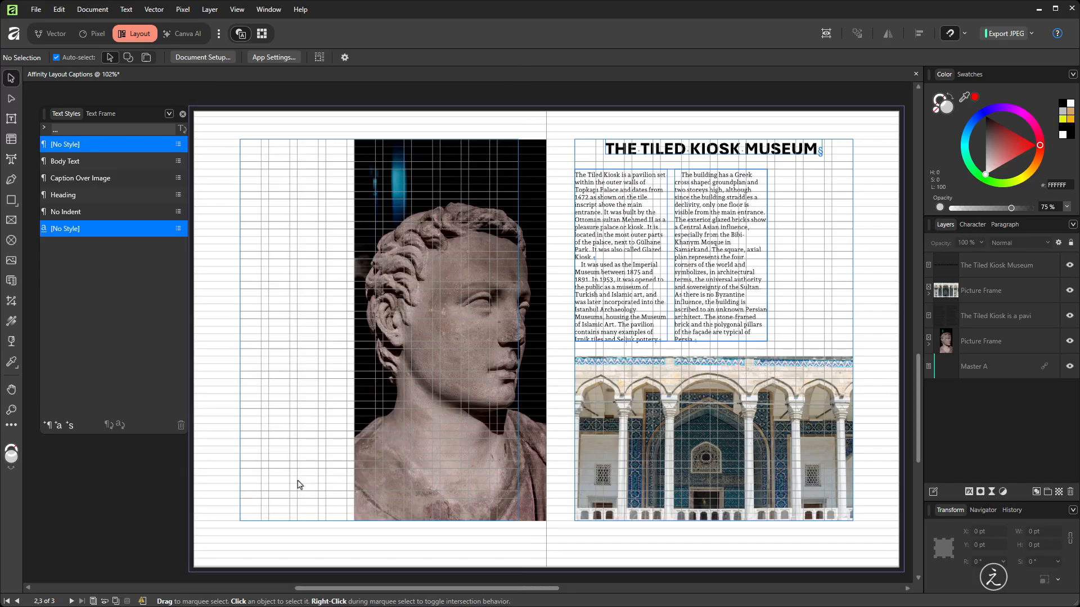
# Draw a text frame about 185.4 by 52 pt at X 80, Y 660 pt beside the statue photo and paste the kouros caption.
pyautogui.scroll(2, 251, 503)
pyautogui.scroll(1, 251, 504)
pyautogui.moveTo(362, 499); pyautogui.dragTo(600, 393)
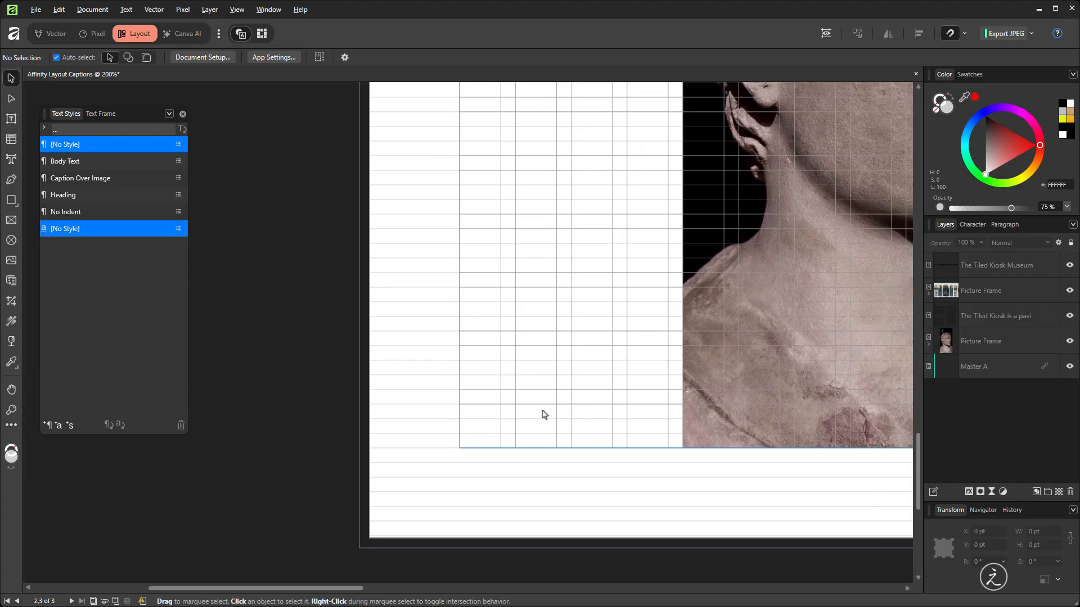
pyautogui.click(11, 120)
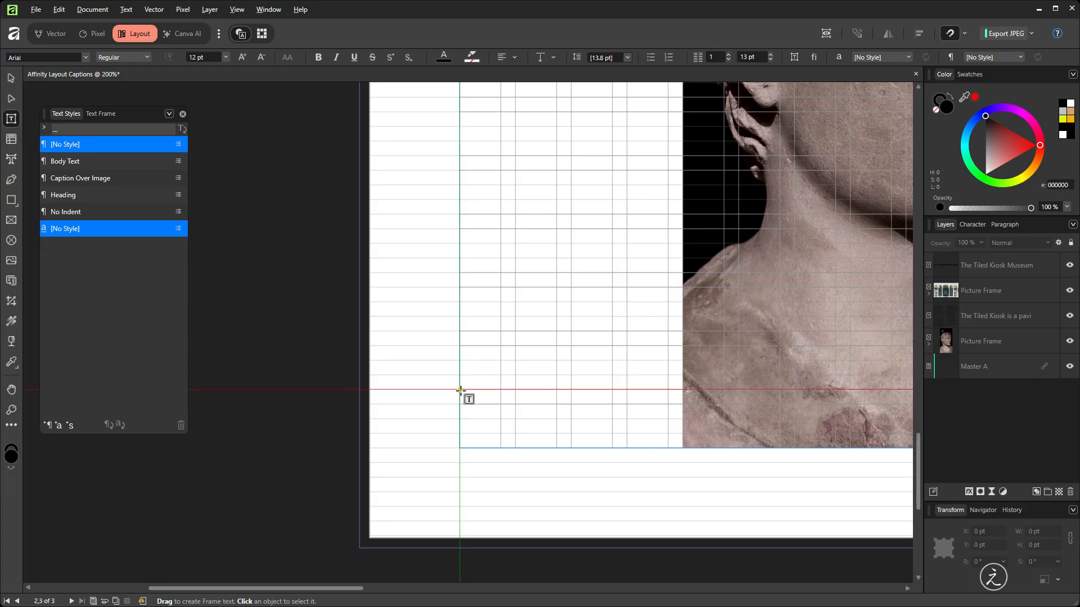
pyautogui.moveTo(460, 391); pyautogui.dragTo(668, 448)
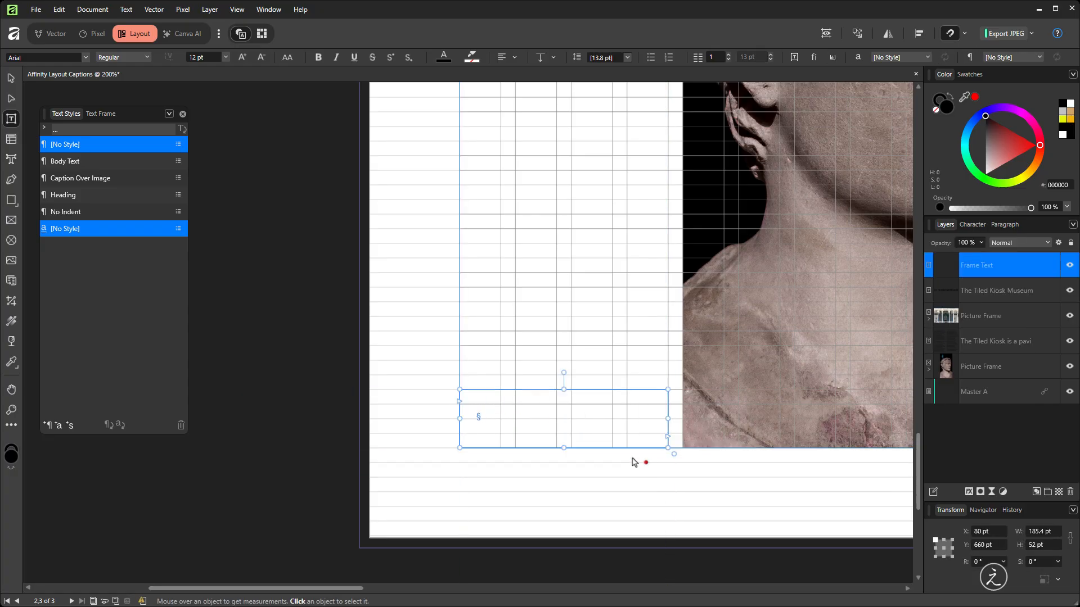
pyautogui.hotkey('ctrl', 'v')
pyautogui.press('Escape')
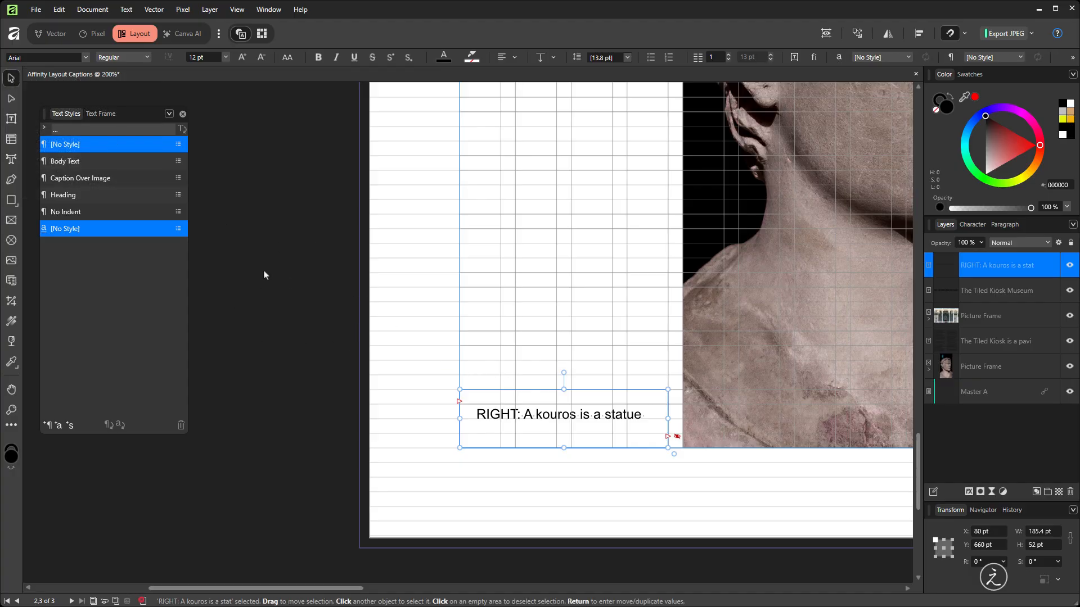
# Copy the style name "Bottom Caption" from the Notepad text file and return to the layout.
pyautogui.hotkey('alt', 'Tab')
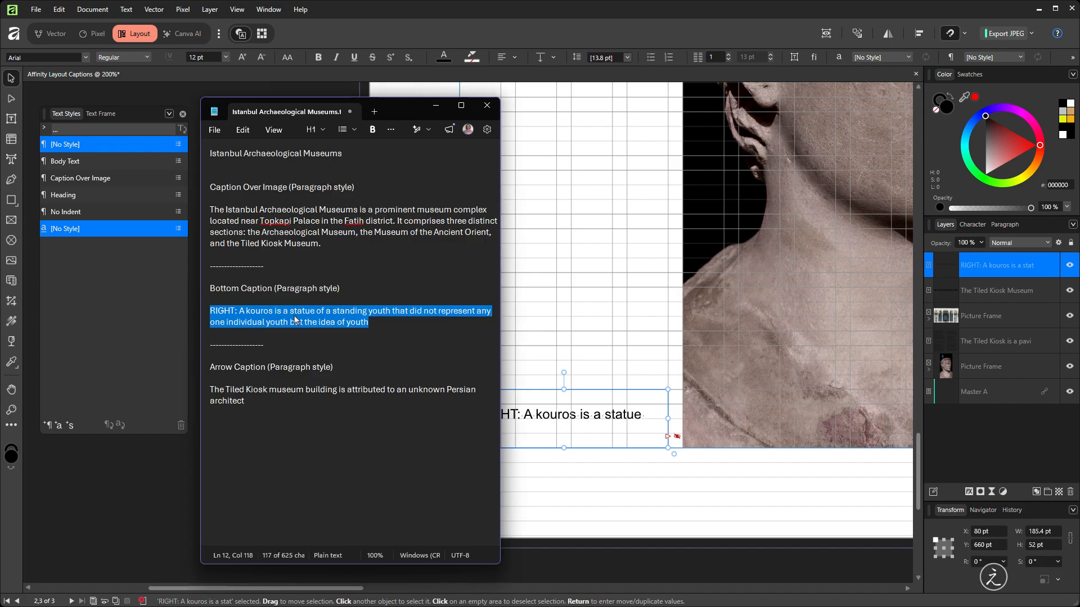
pyautogui.click(295, 313)
pyautogui.moveTo(273, 289); pyautogui.dragTo(182, 282)
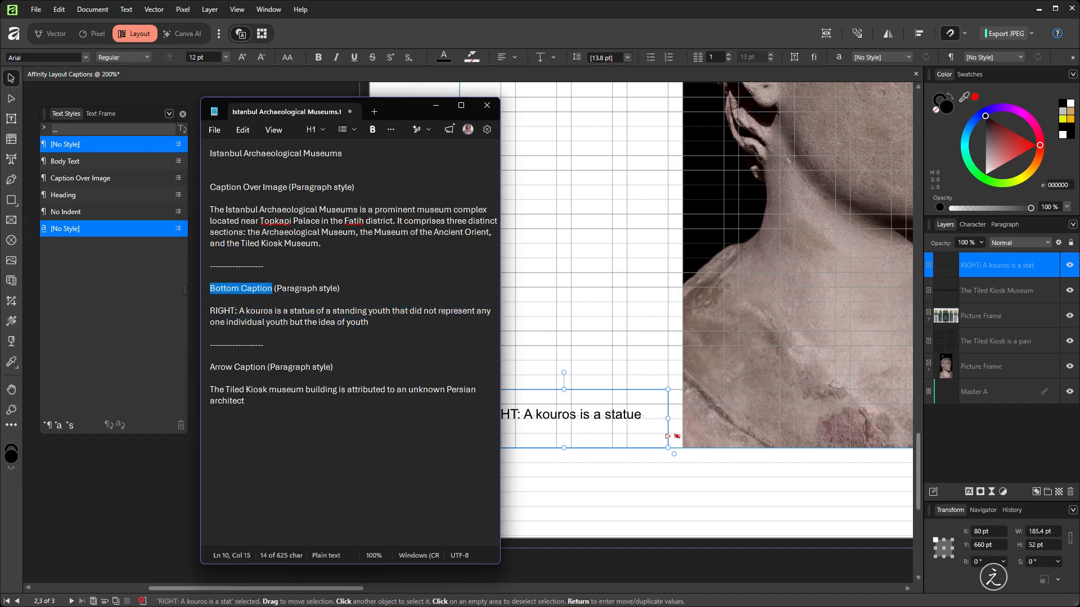
pyautogui.hotkey('alt', 'Tab')
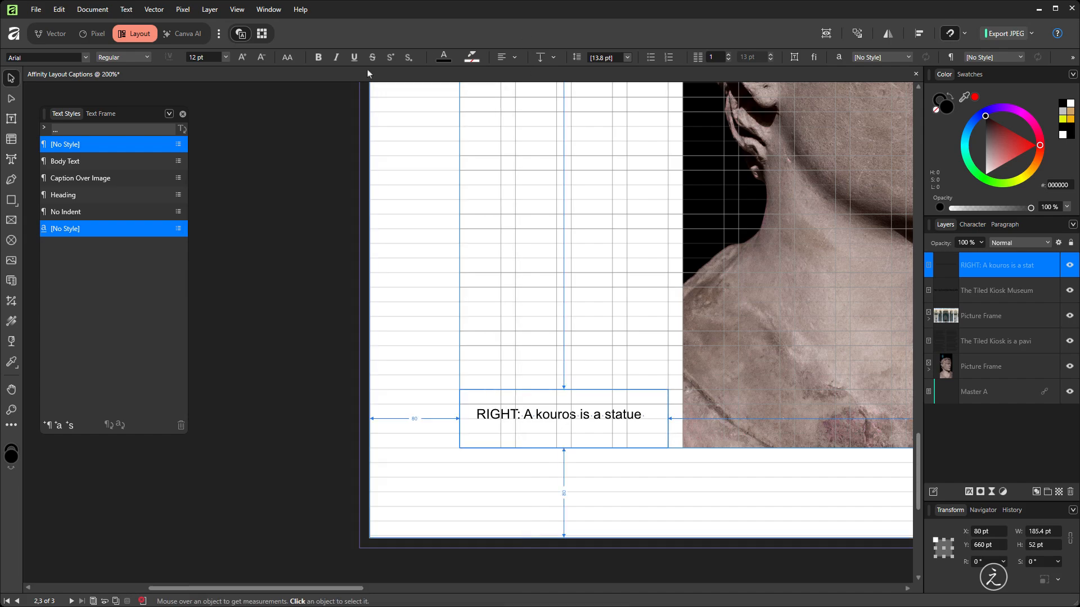
# Start a new paragraph style named Bottom Caption for the kouros caption and reset its formatting.
pyautogui.click(48, 426)
pyautogui.moveTo(545, 97); pyautogui.dragTo(328, 97)
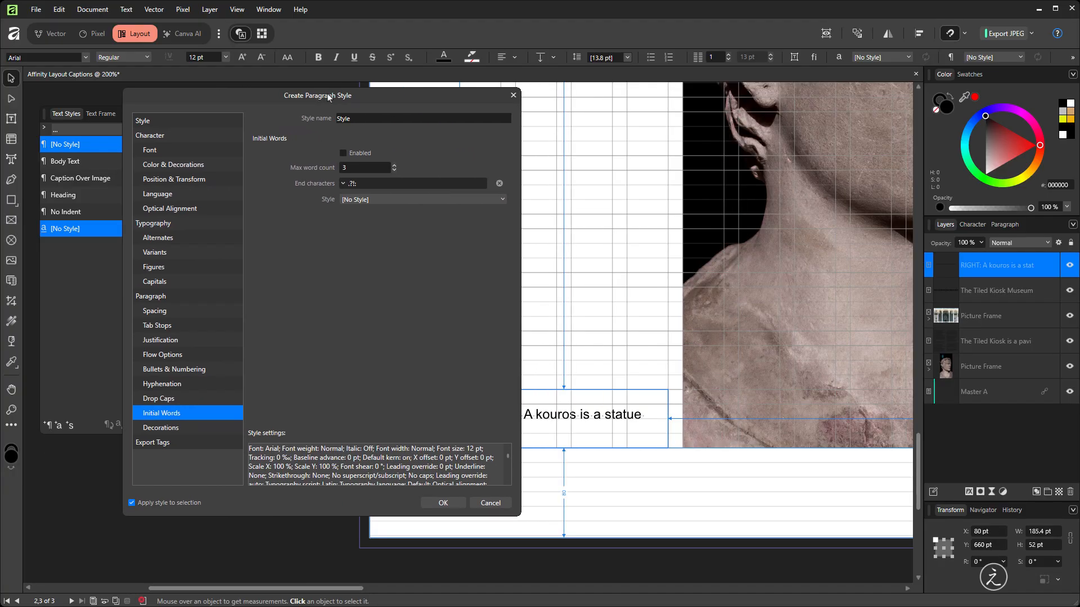
pyautogui.click(374, 119)
pyautogui.hotkey('ctrl', 'a')
pyautogui.write('Bottom Caption')
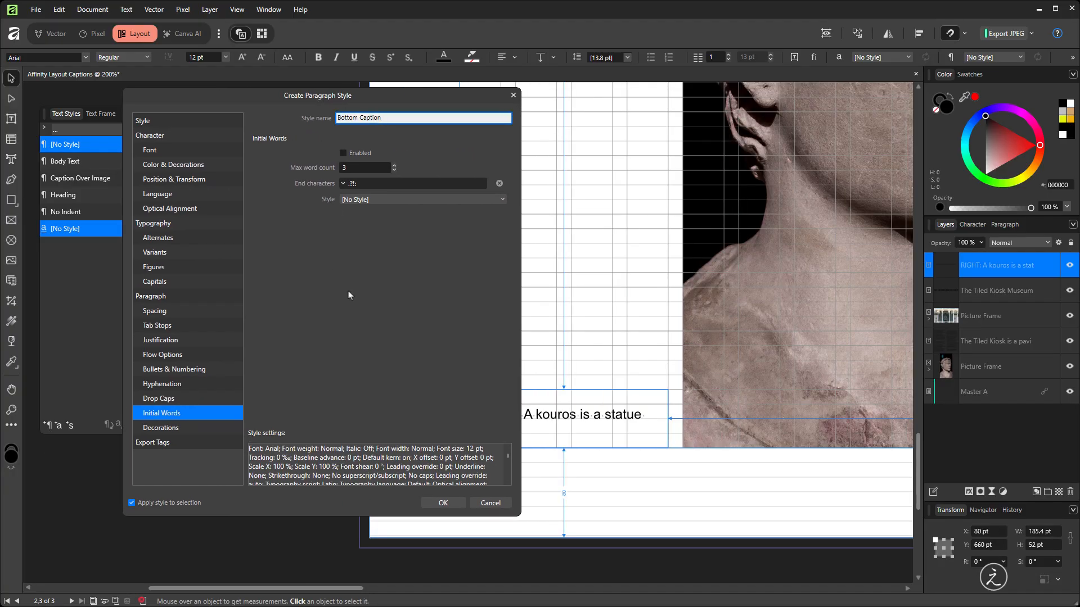
pyautogui.click(149, 122)
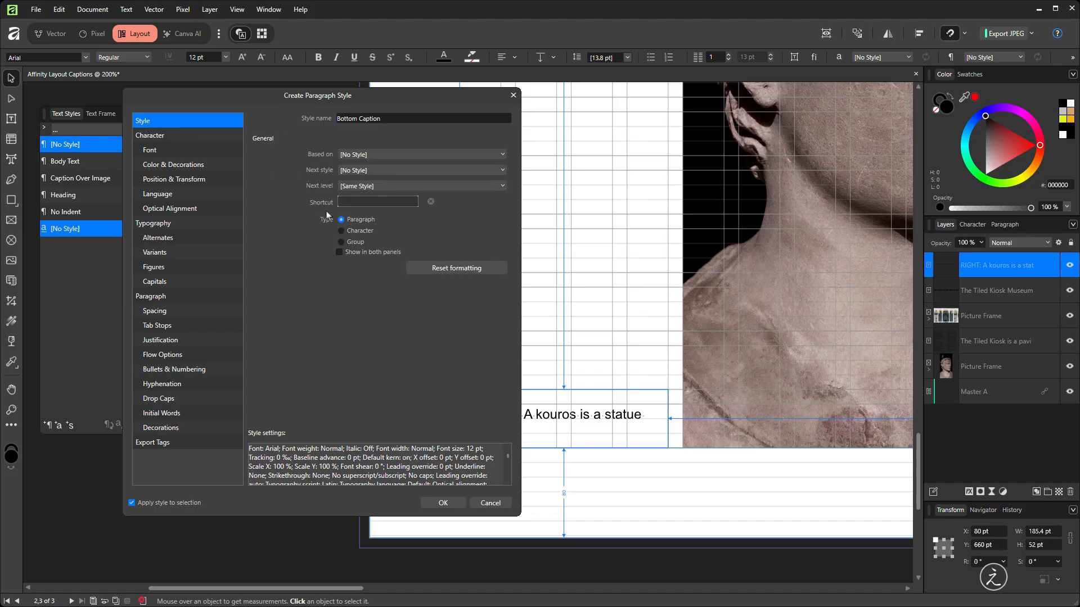
pyautogui.click(418, 269)
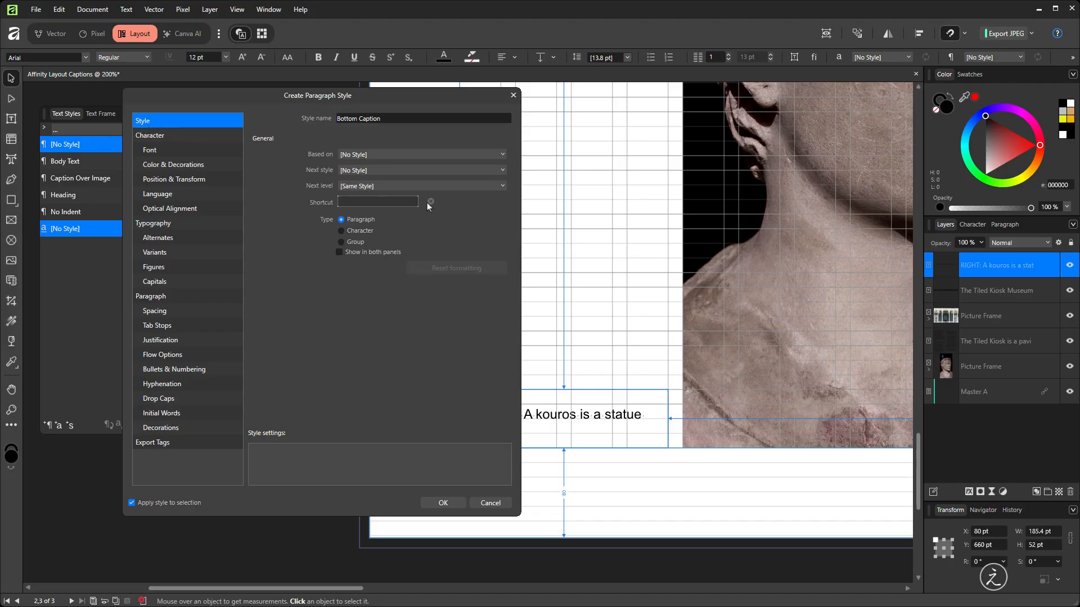
pyautogui.moveTo(429, 99); pyautogui.dragTo(372, 100)
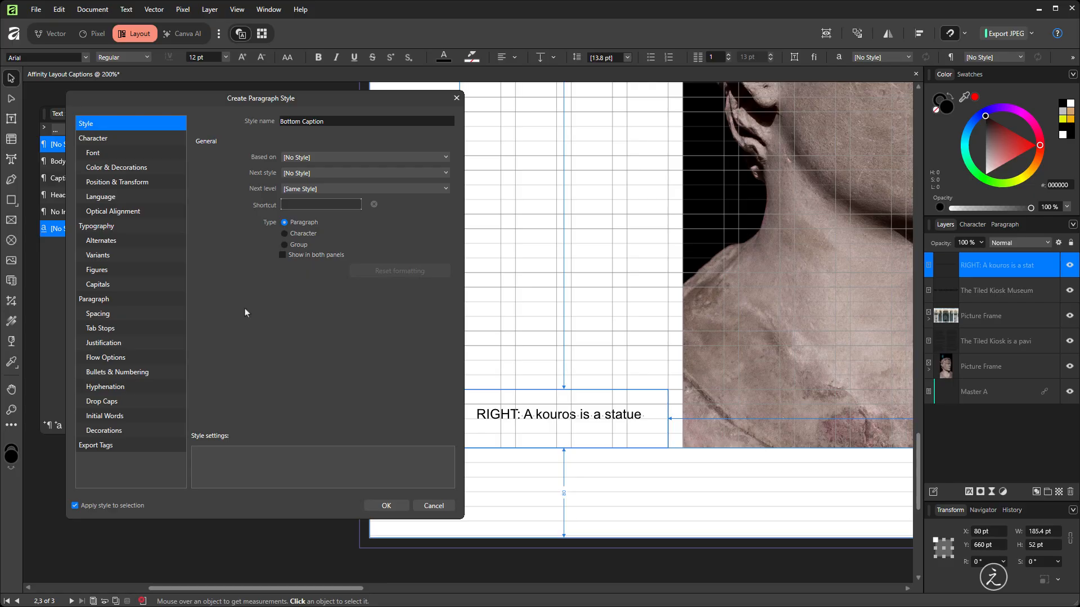
# Set the Bottom Caption style's font to Aptos Regular at 12 pt.
pyautogui.click(104, 154)
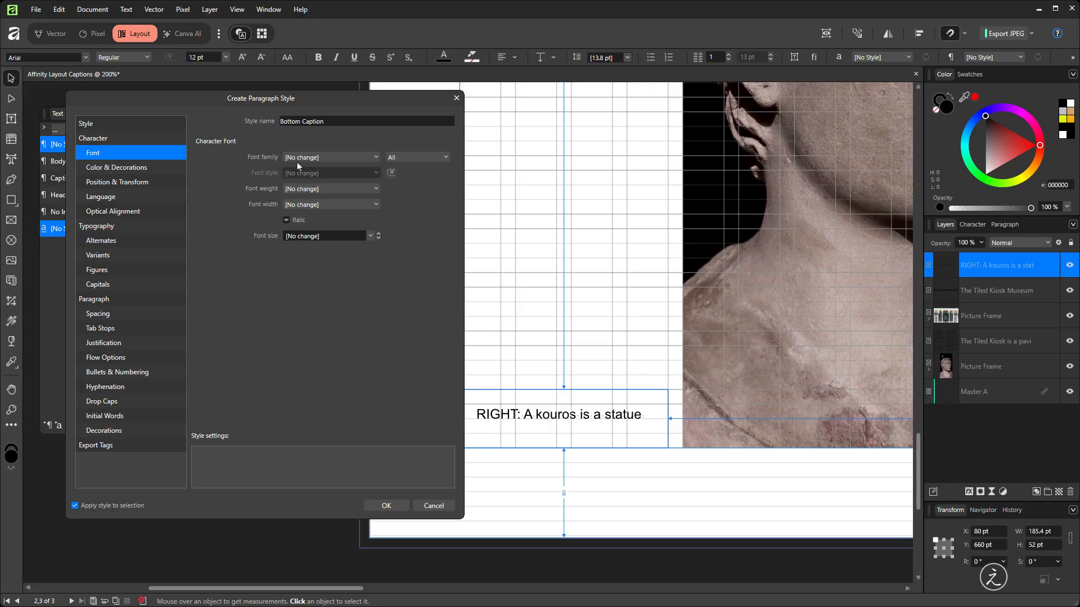
pyautogui.click(318, 159)
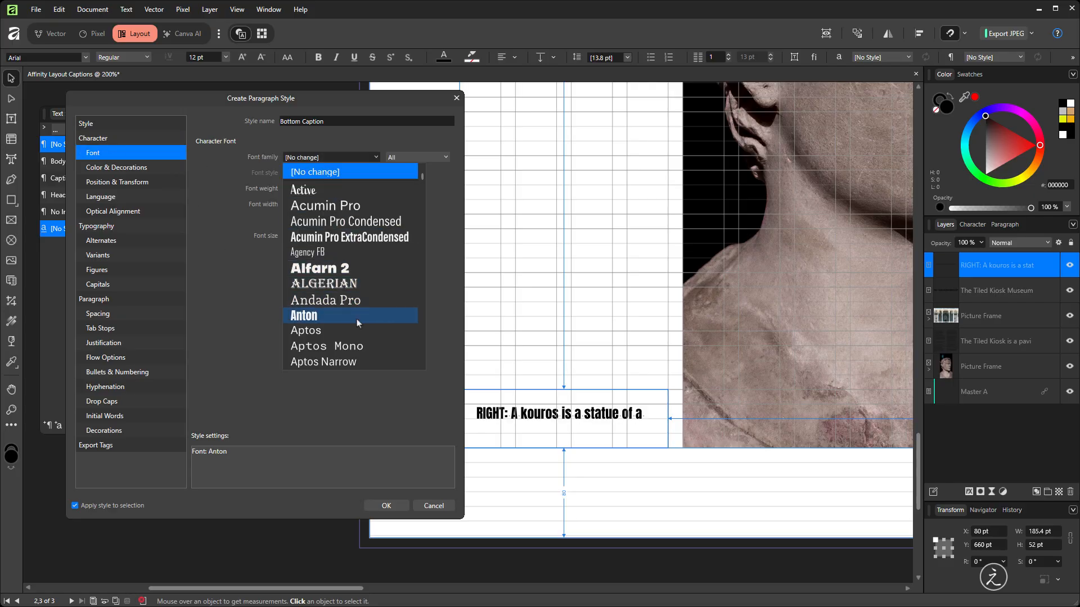
pyautogui.click(376, 330)
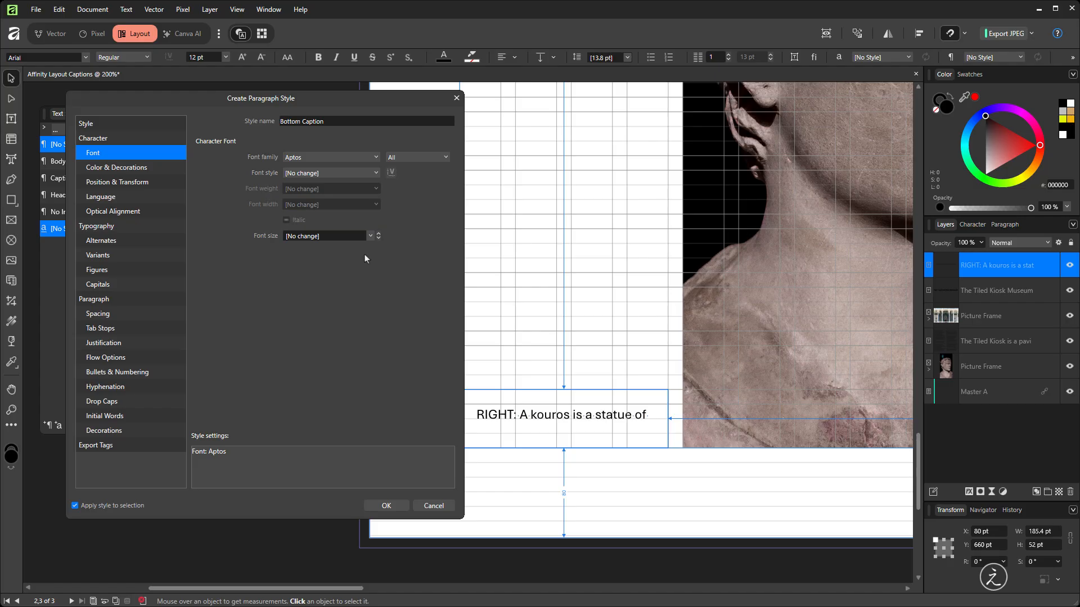
pyautogui.click(370, 173)
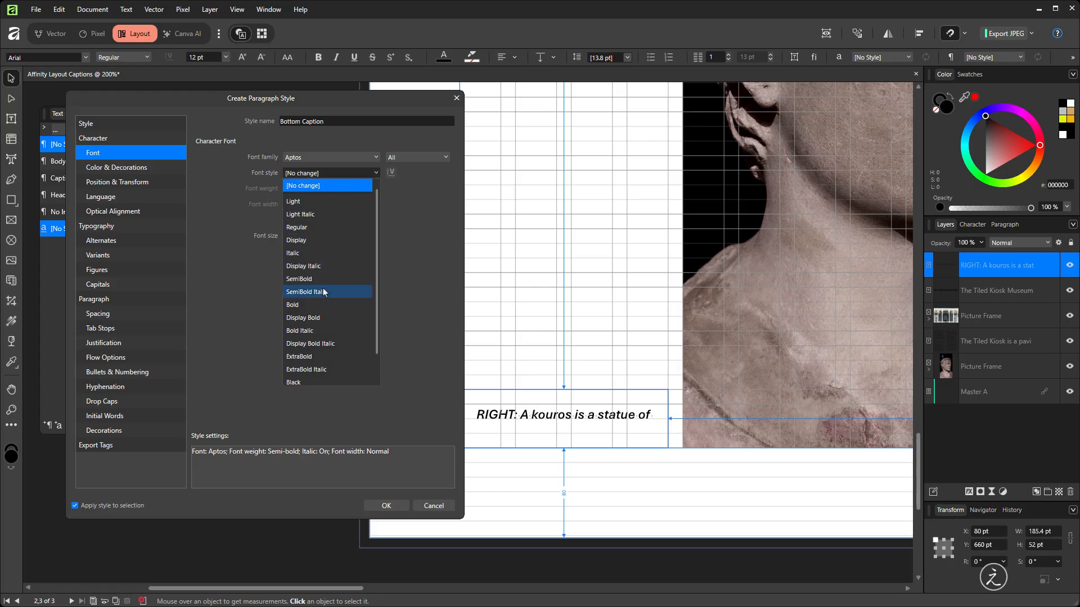
pyautogui.click(305, 229)
pyautogui.click(370, 236)
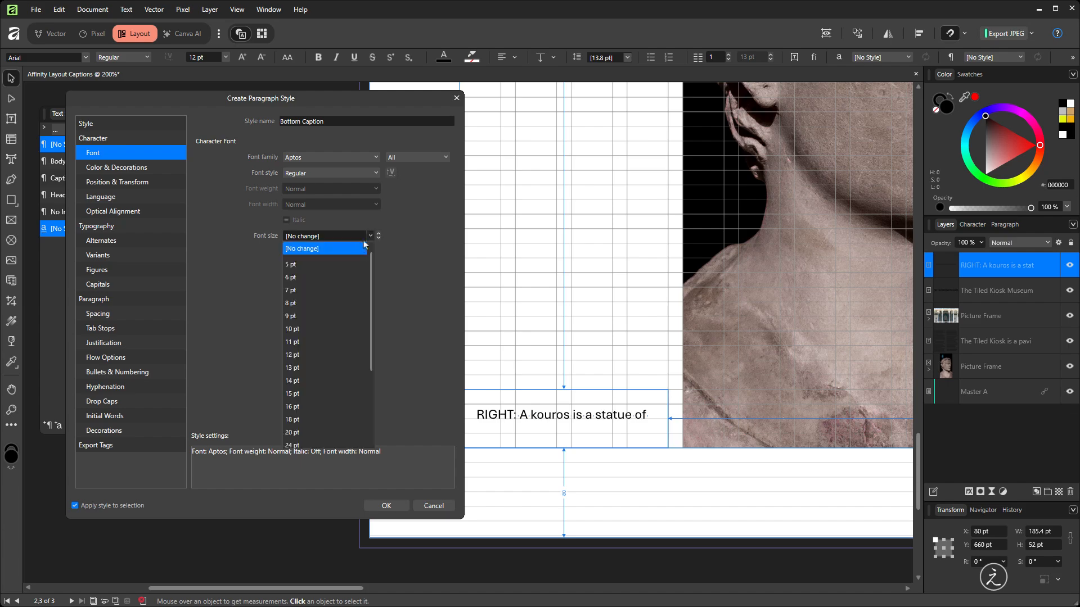
pyautogui.click(309, 352)
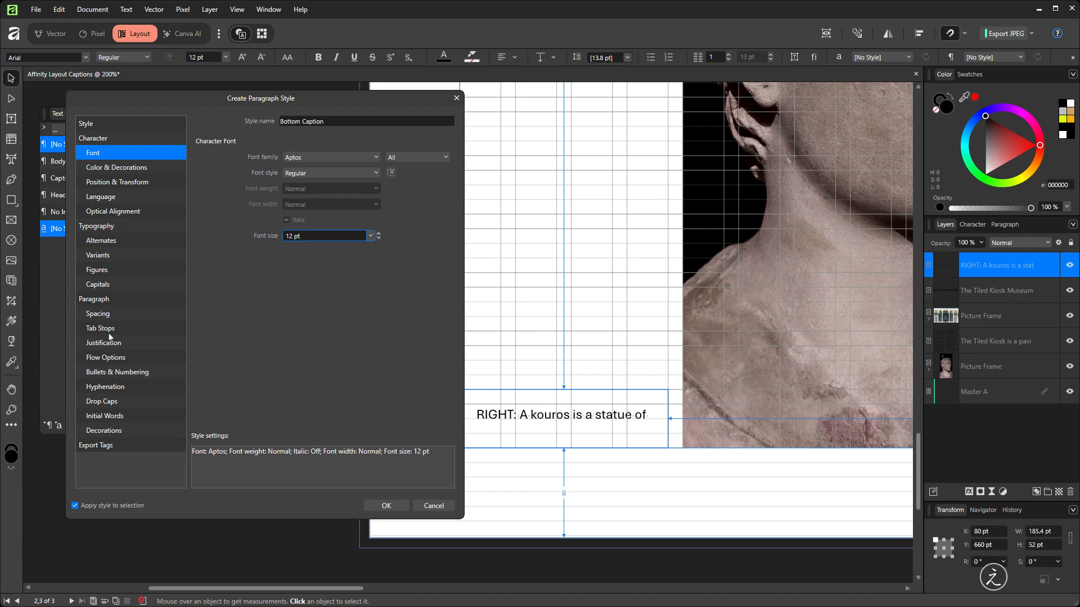
# Set the Bottom Caption style's leading to exactly 14 pt and switch off Align to Baseline Grid.
pyautogui.click(101, 315)
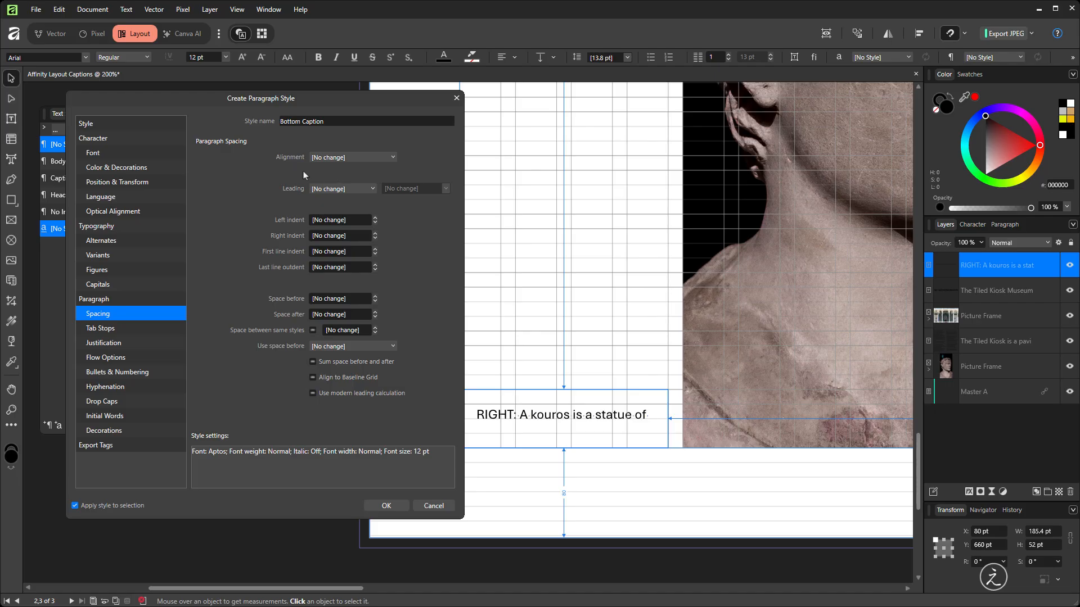
pyautogui.click(371, 190)
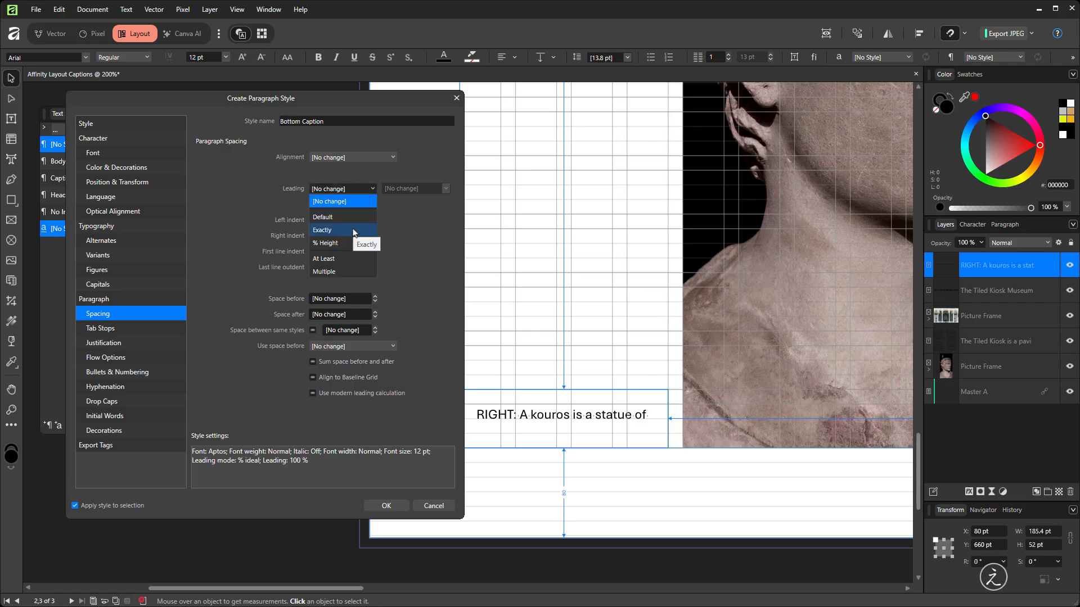
pyautogui.click(353, 231)
pyautogui.click(445, 189)
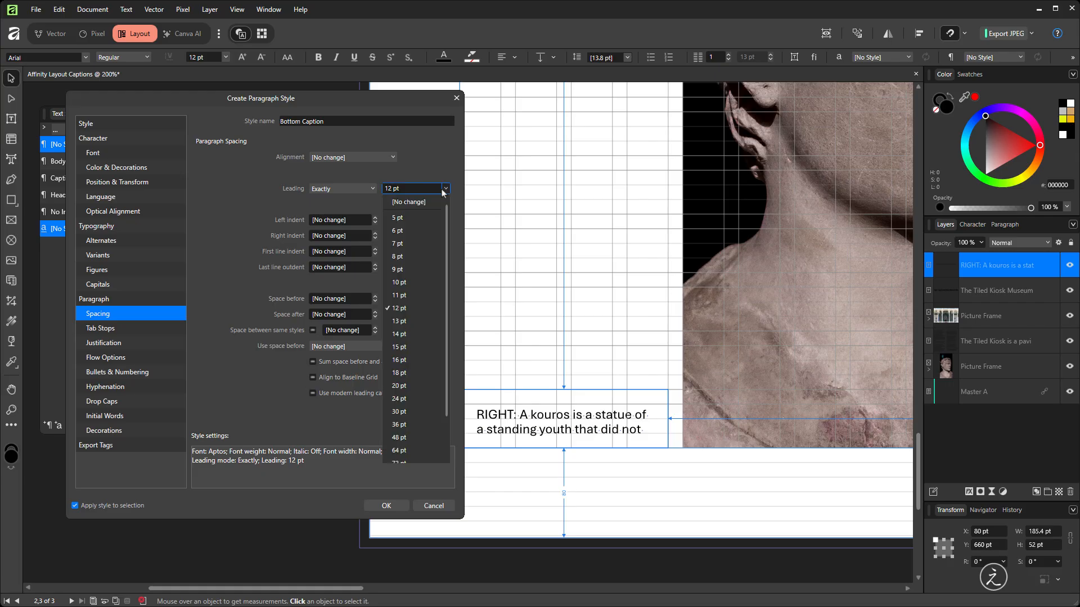
pyautogui.click(404, 333)
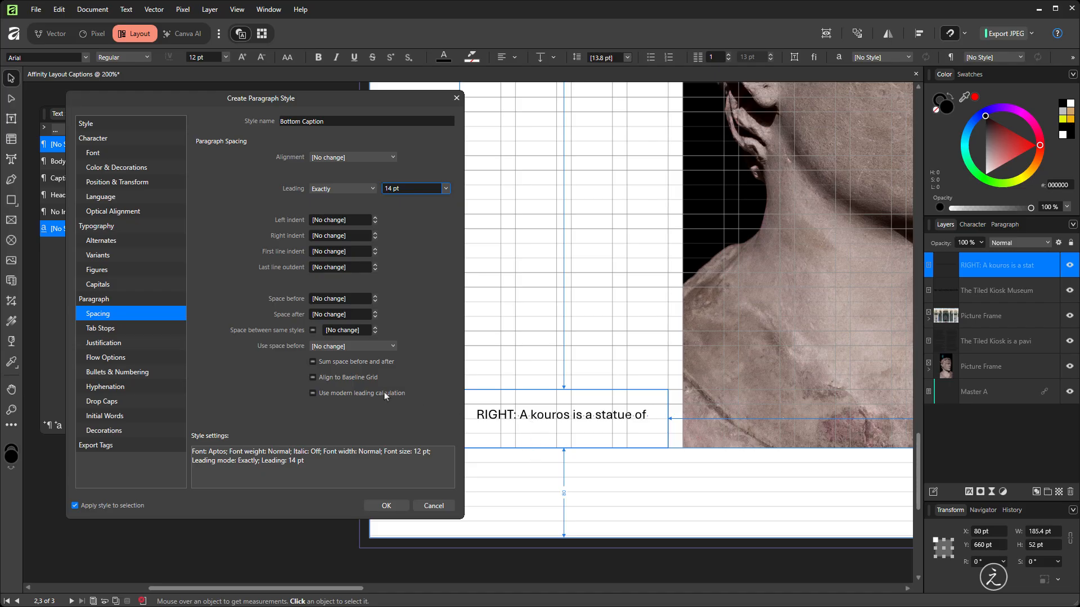
pyautogui.click(337, 377)
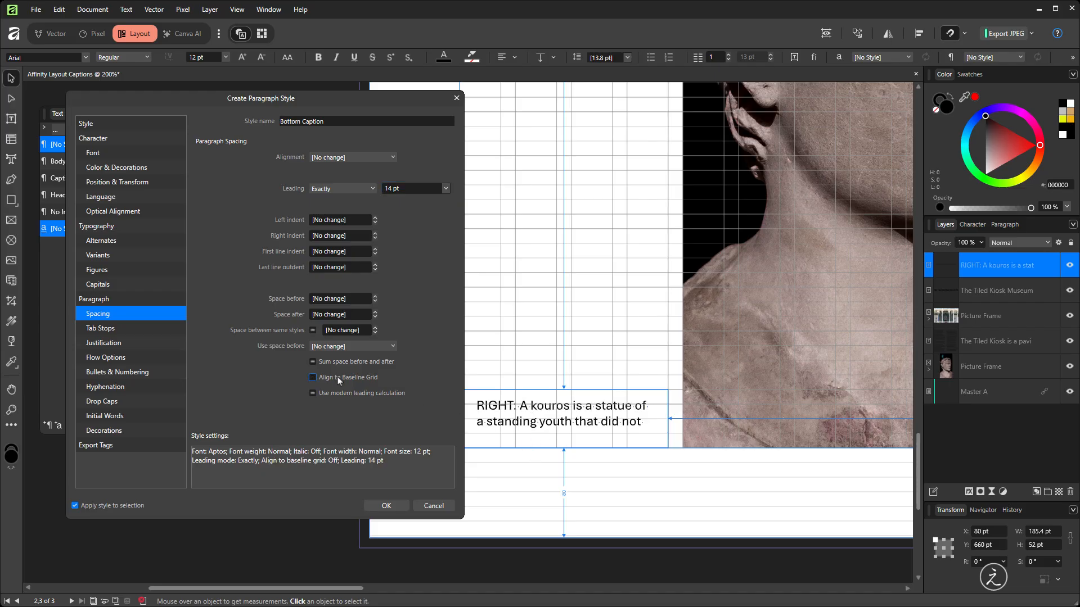
# Save the Bottom Caption style and set all four linked insets of the kouros caption frame to 0 pt.
pyautogui.click(370, 505)
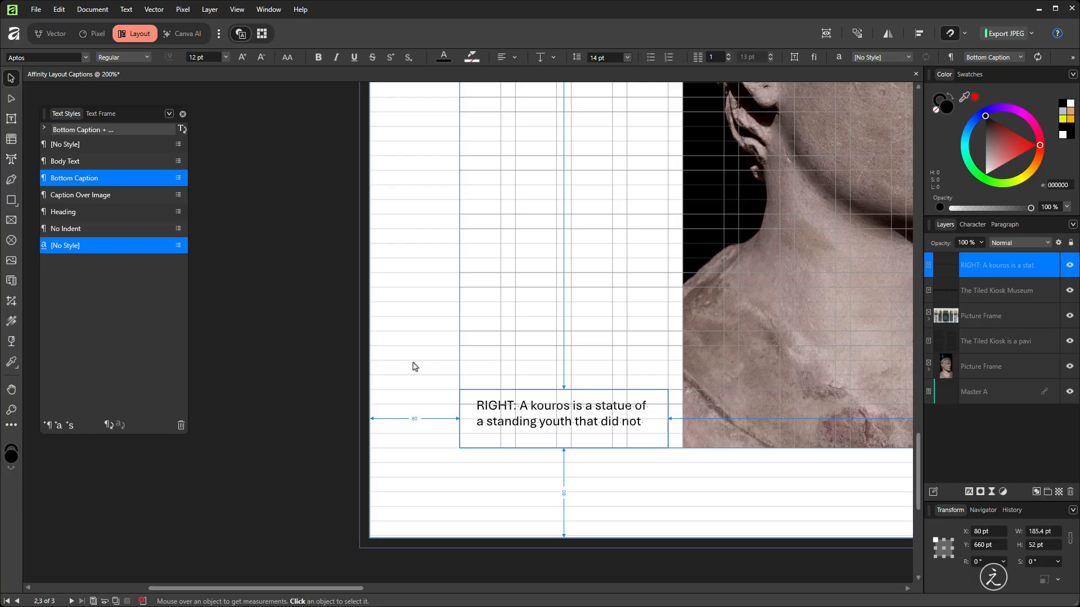
pyautogui.click(101, 114)
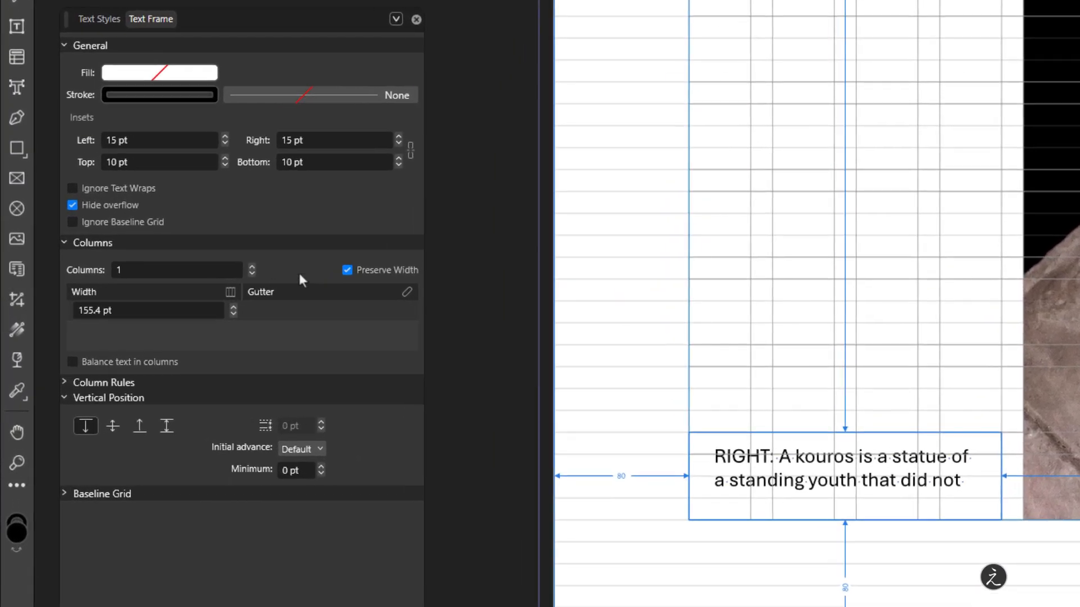
pyautogui.click(411, 150)
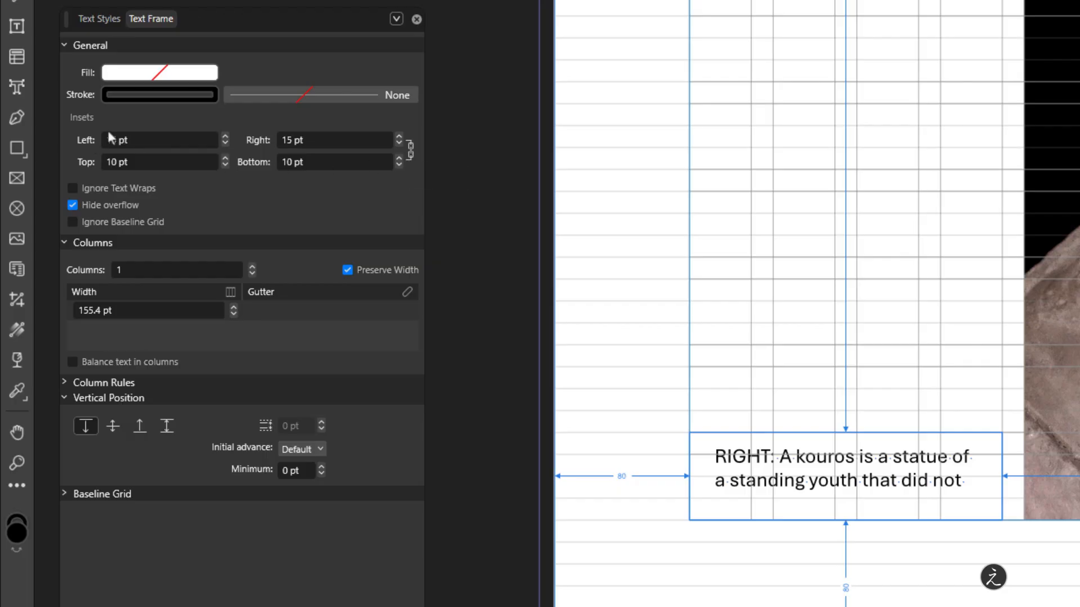
pyautogui.click(154, 141)
pyautogui.write('0')
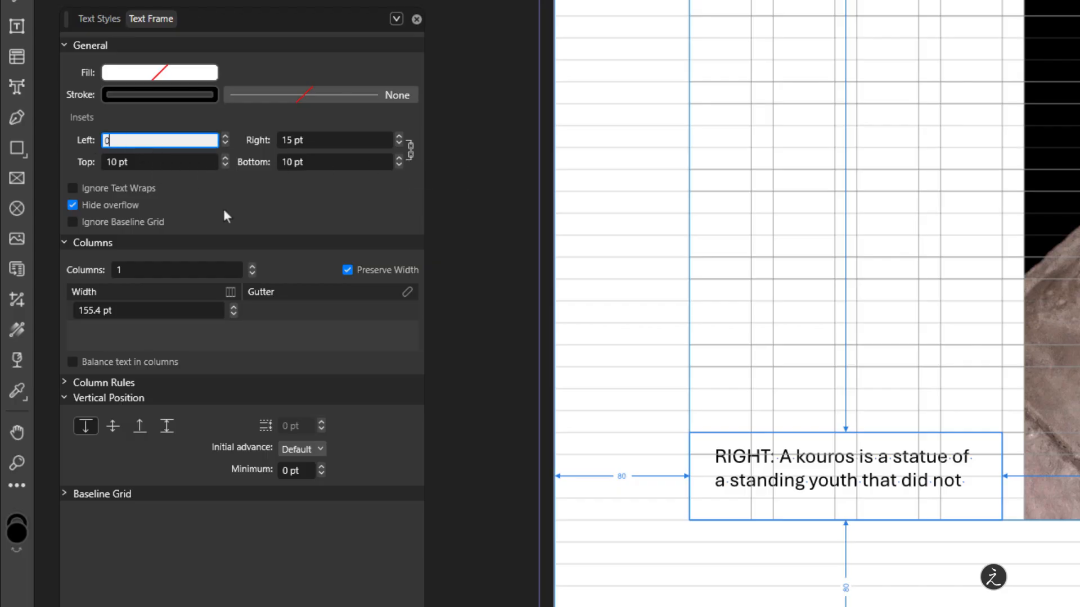
pyautogui.press('Tab')
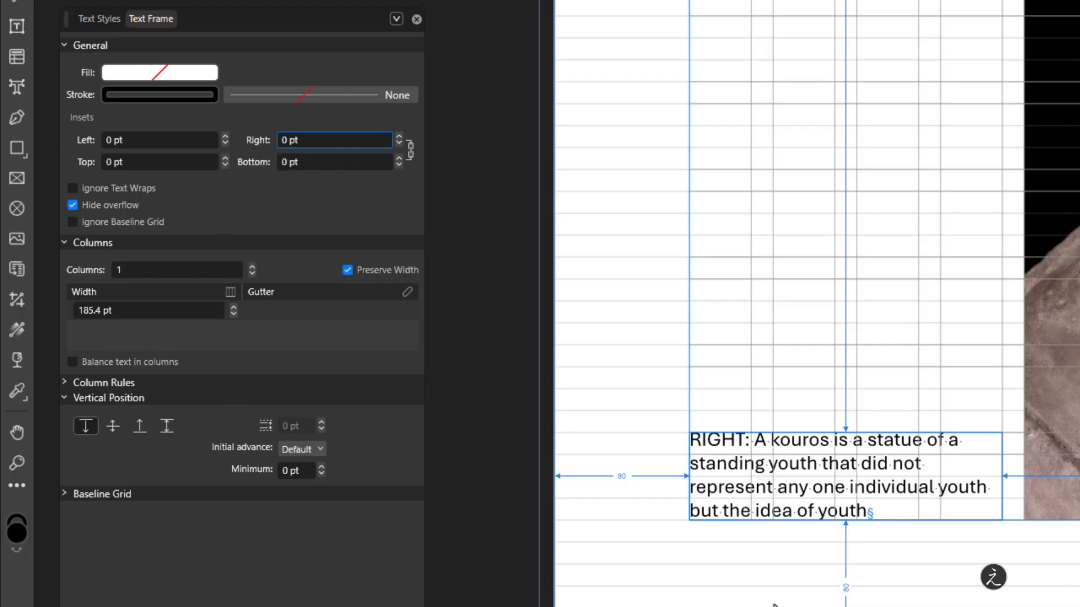
# Align the kouros caption text vertically to the bottom of its frame.
pyautogui.scroll(3, 775, 605)
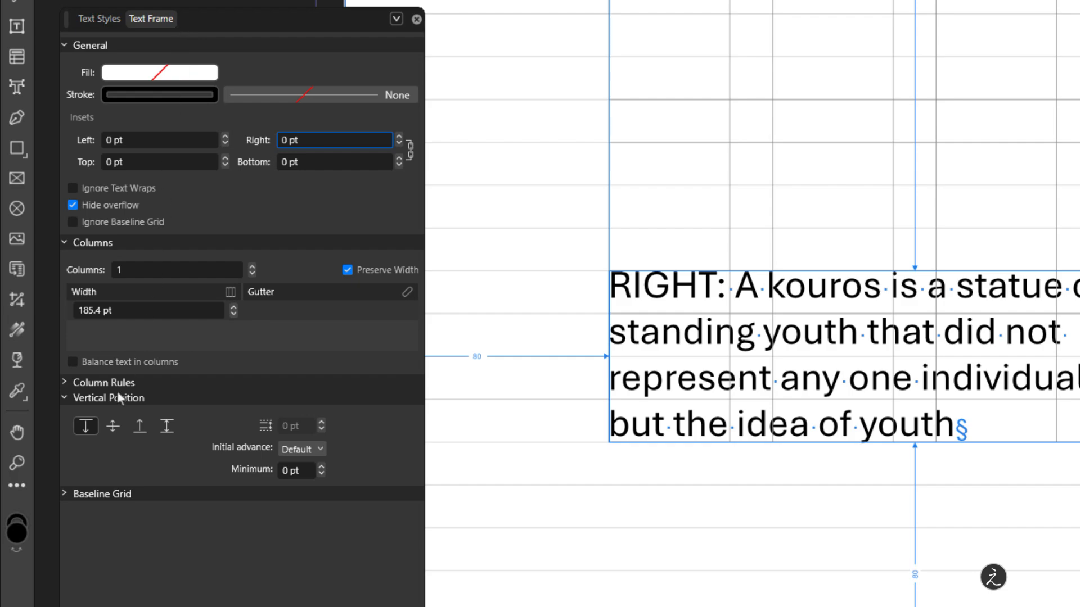
pyautogui.click(140, 428)
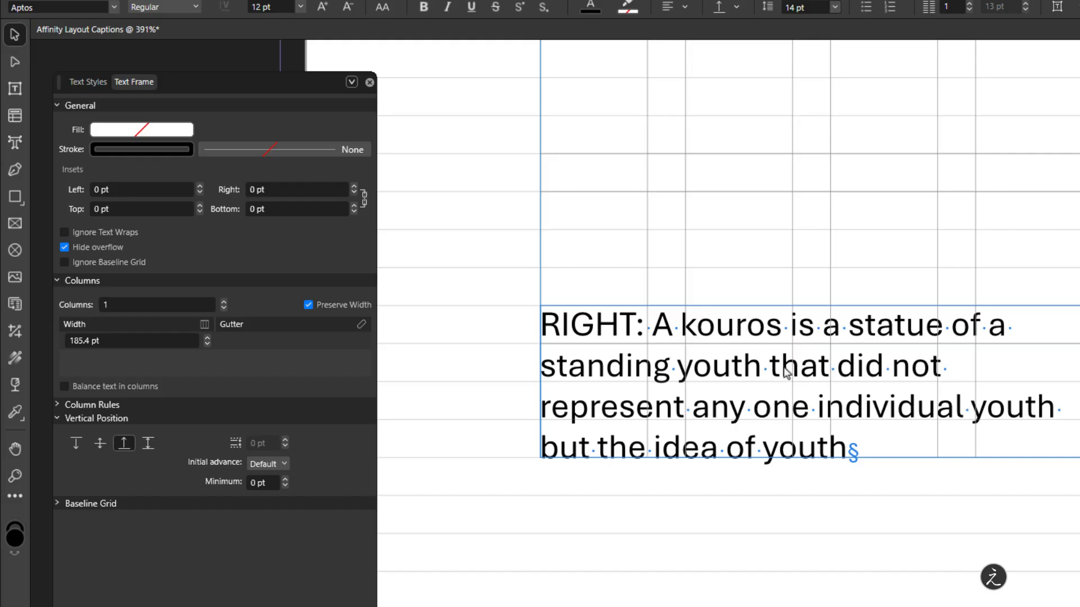
# Test the bottom alignment by pasting the caption text a second time and extending the frame upward, and undo both changes.
pyautogui.scroll(-2, 753, 427)
pyautogui.doubleClick(751, 420)
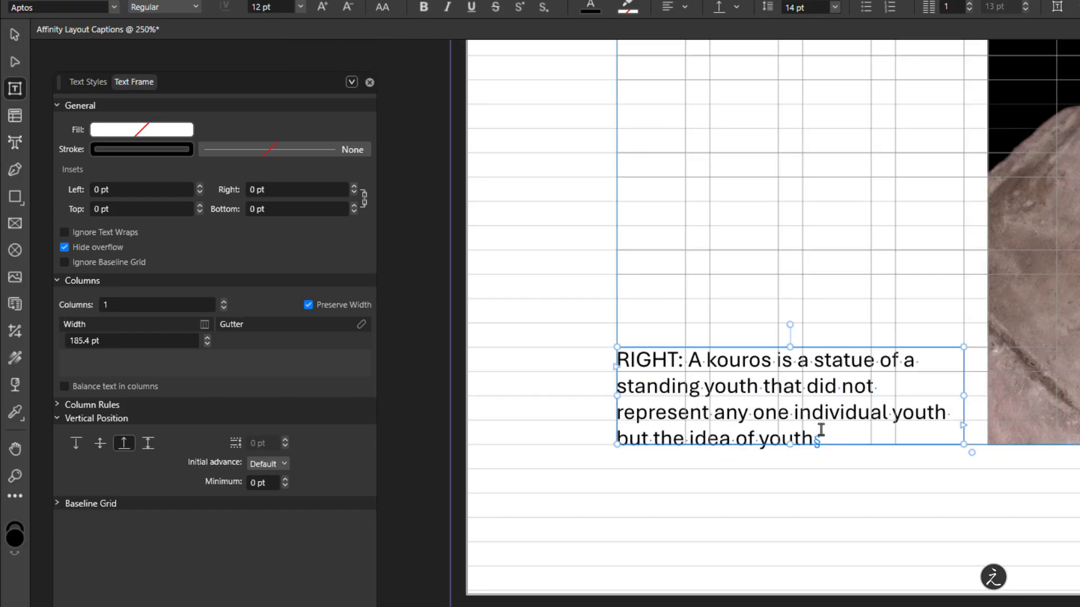
pyautogui.hotkey('ctrl', 'a')
pyautogui.hotkey('ctrl', 'c')
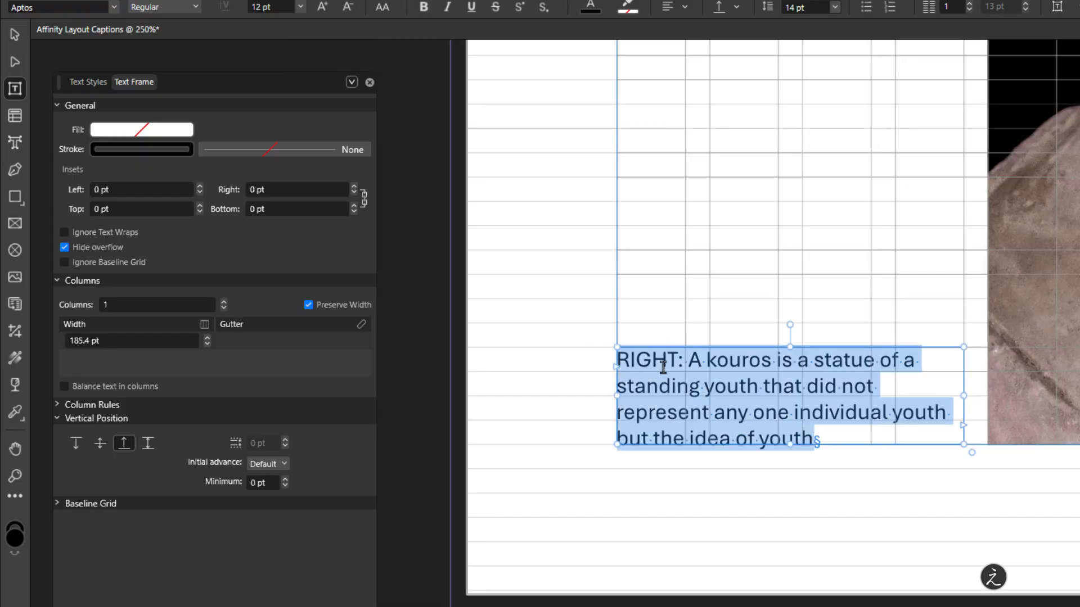
pyautogui.click(630, 363)
pyautogui.hotkey('ctrl', 'v')
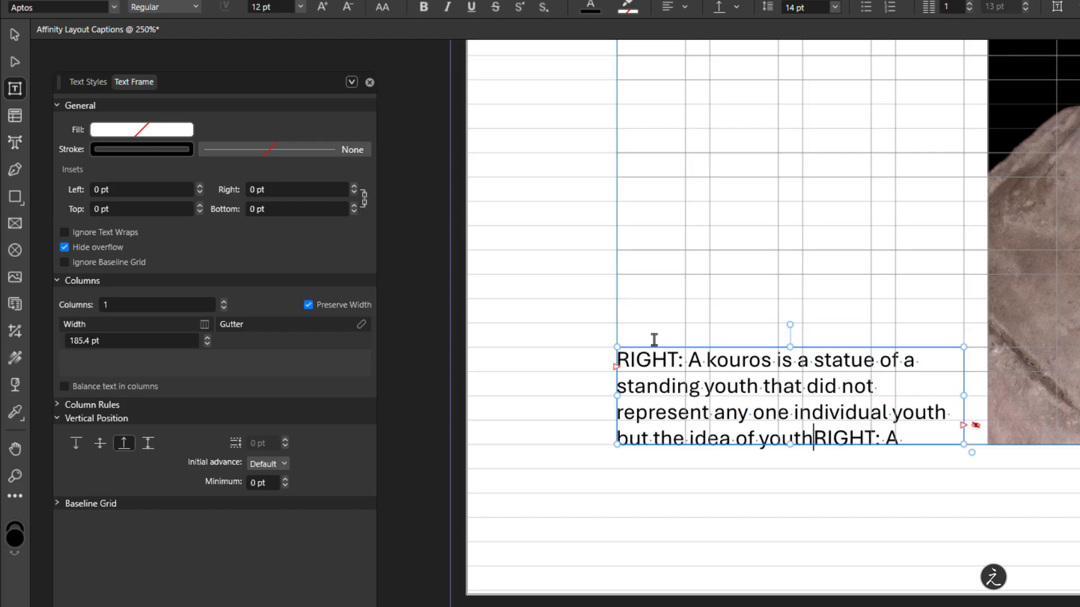
pyautogui.press('Escape')
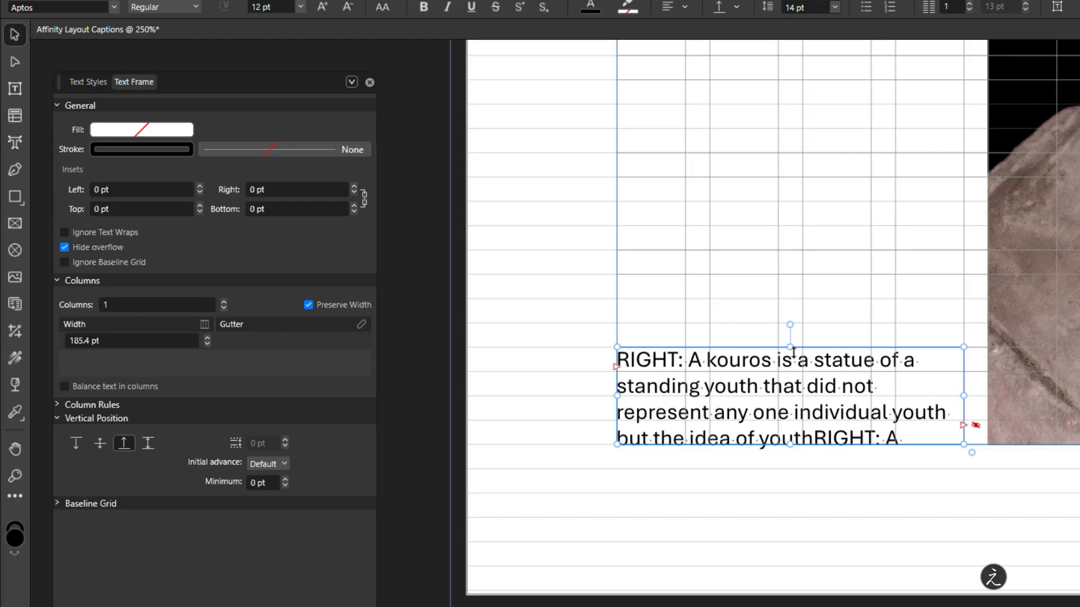
pyautogui.moveTo(791, 350); pyautogui.dragTo(804, 162)
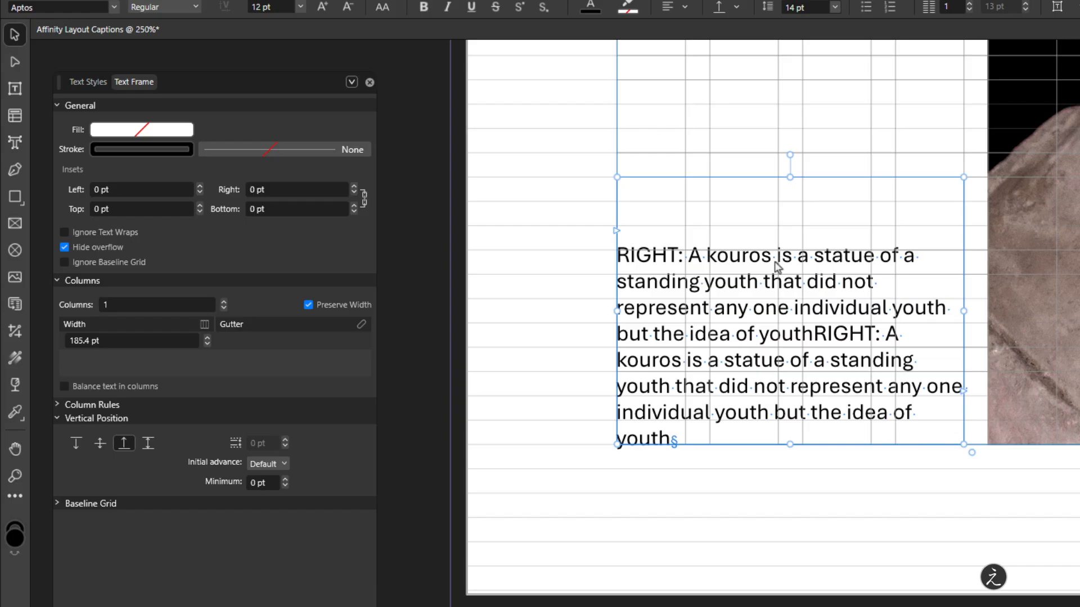
pyautogui.hotkey('ctrl', 'z')
pyautogui.hotkey('ctrl', 'z')
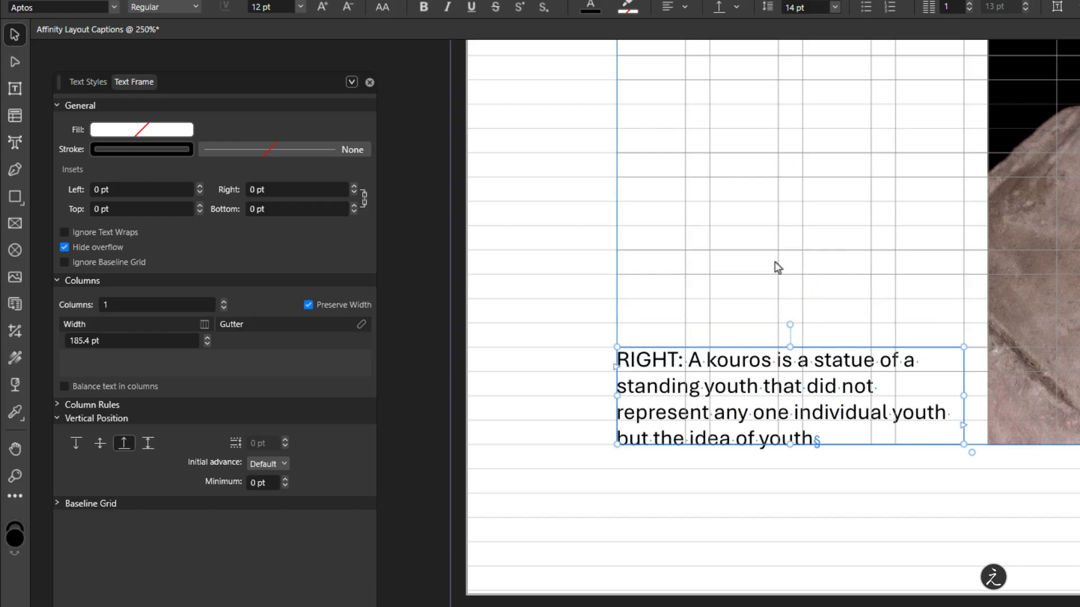
# Deselect the caption frame and start a new character style named Black.
pyautogui.click(672, 507)
pyautogui.moveTo(690, 471); pyautogui.dragTo(783, 480)
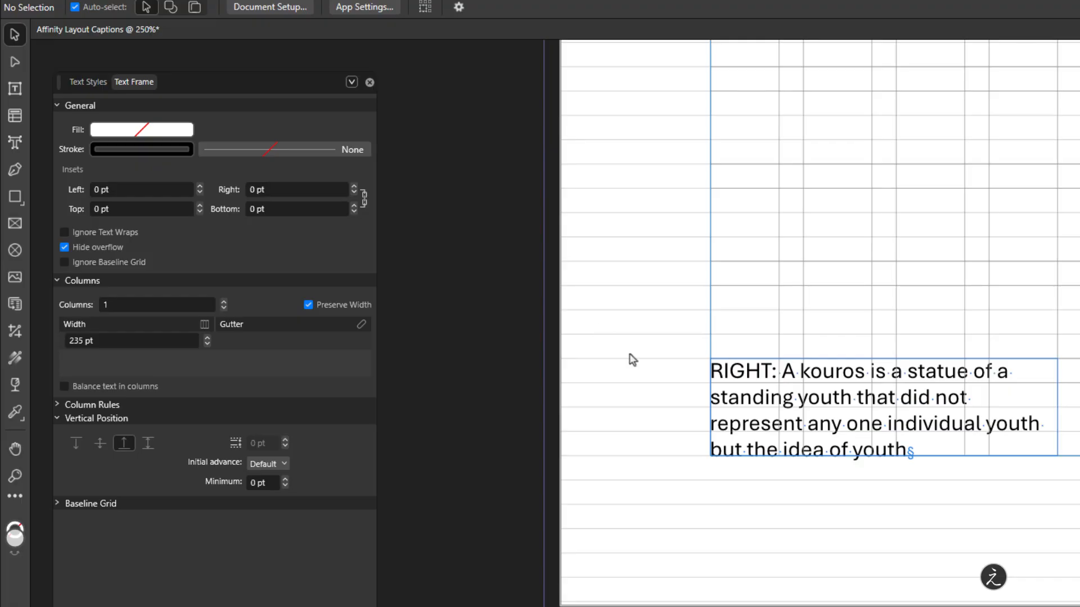
pyautogui.click(88, 82)
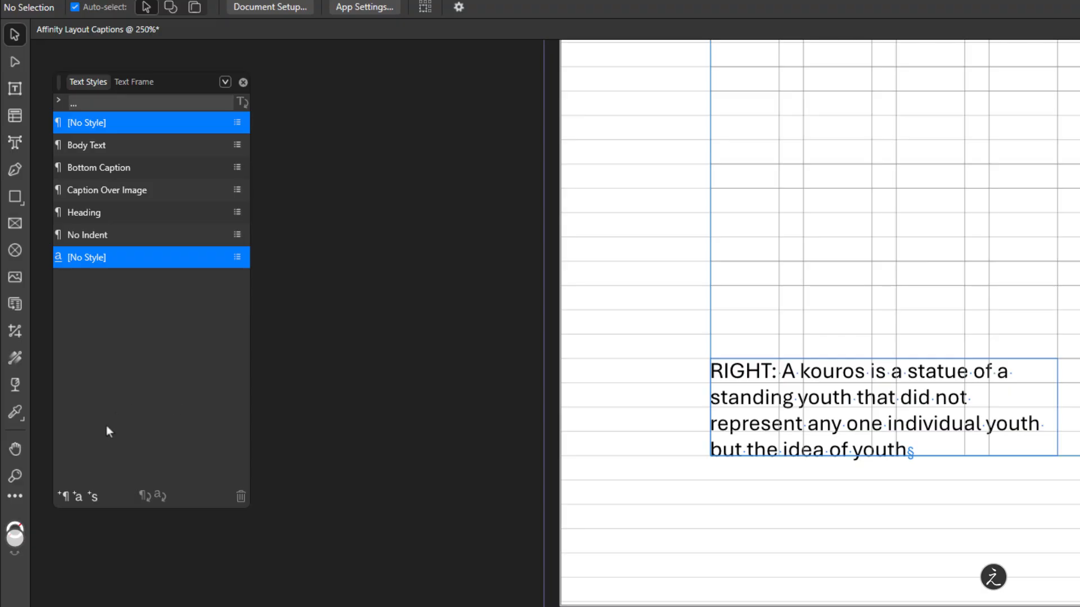
pyautogui.click(77, 497)
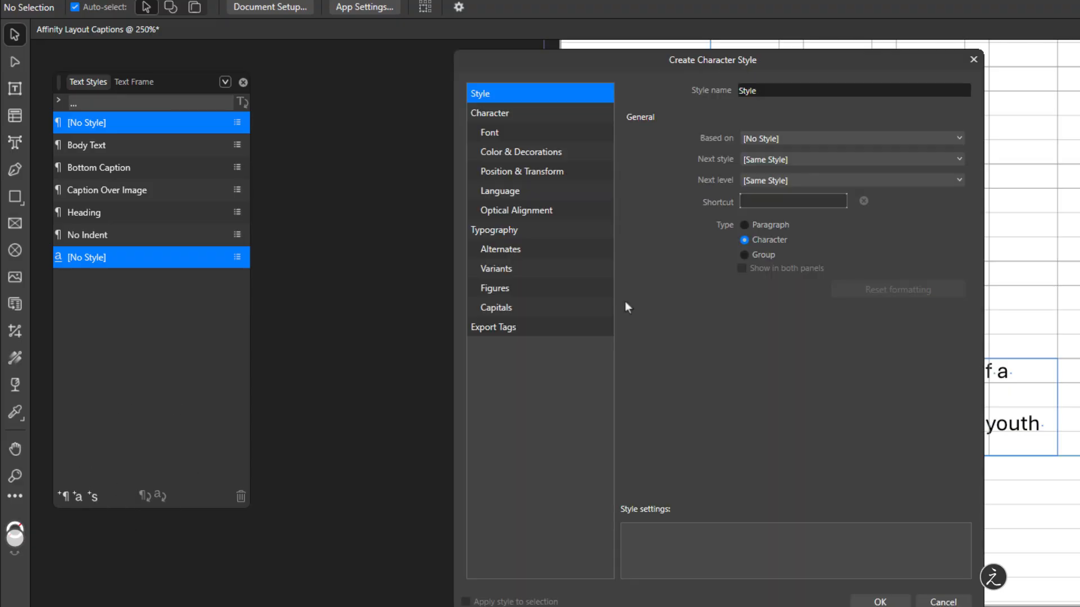
pyautogui.moveTo(672, 73); pyautogui.dragTo(385, 82)
pyautogui.doubleClick(501, 99)
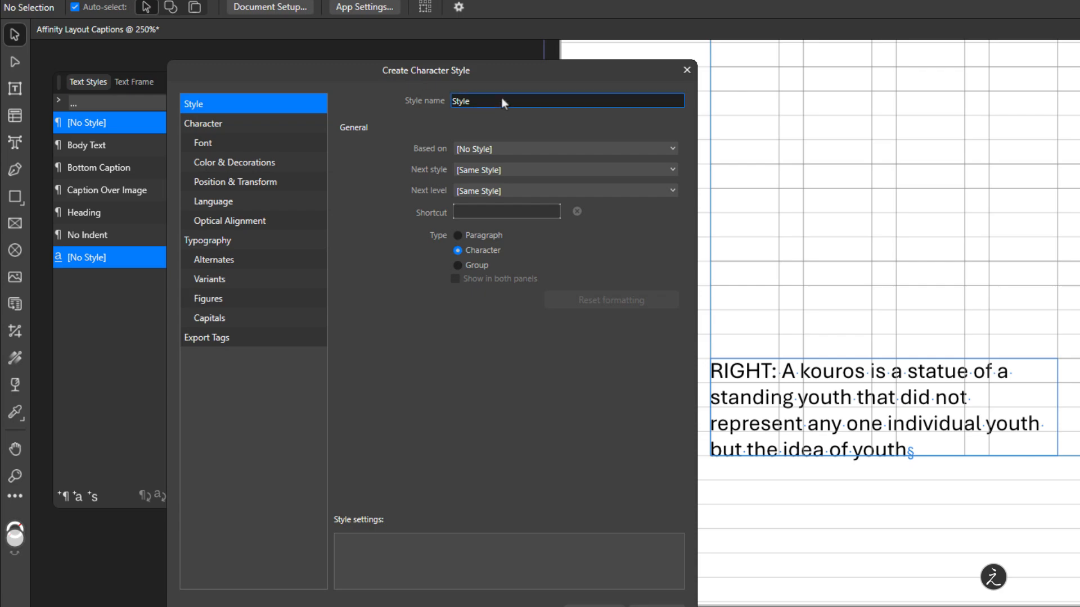
pyautogui.write('Black')
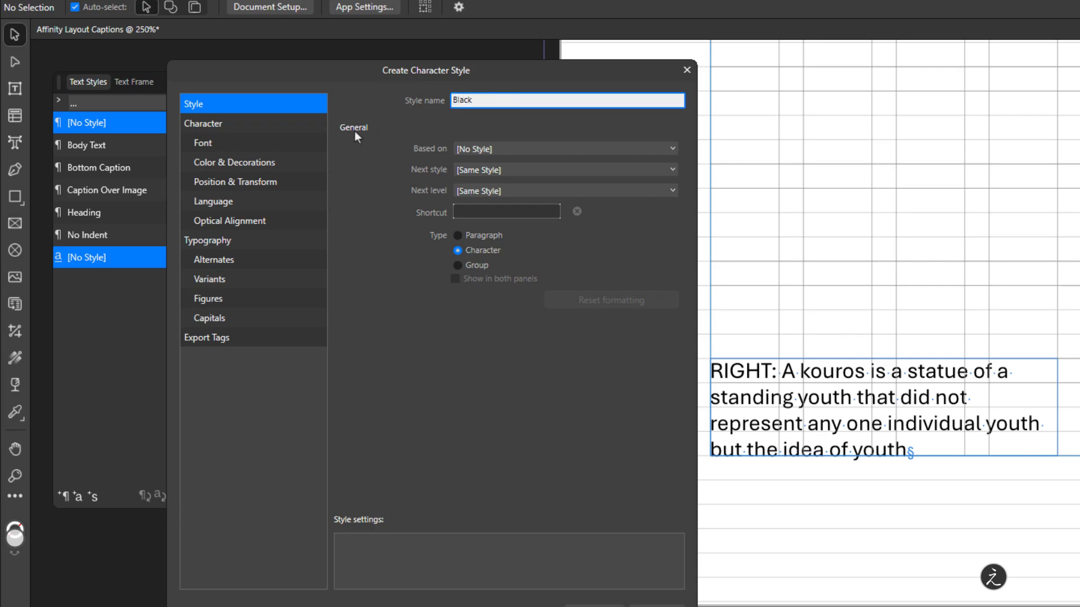
# Set the Black character style's font family to Aptos and its font style to Black.
pyautogui.click(249, 142)
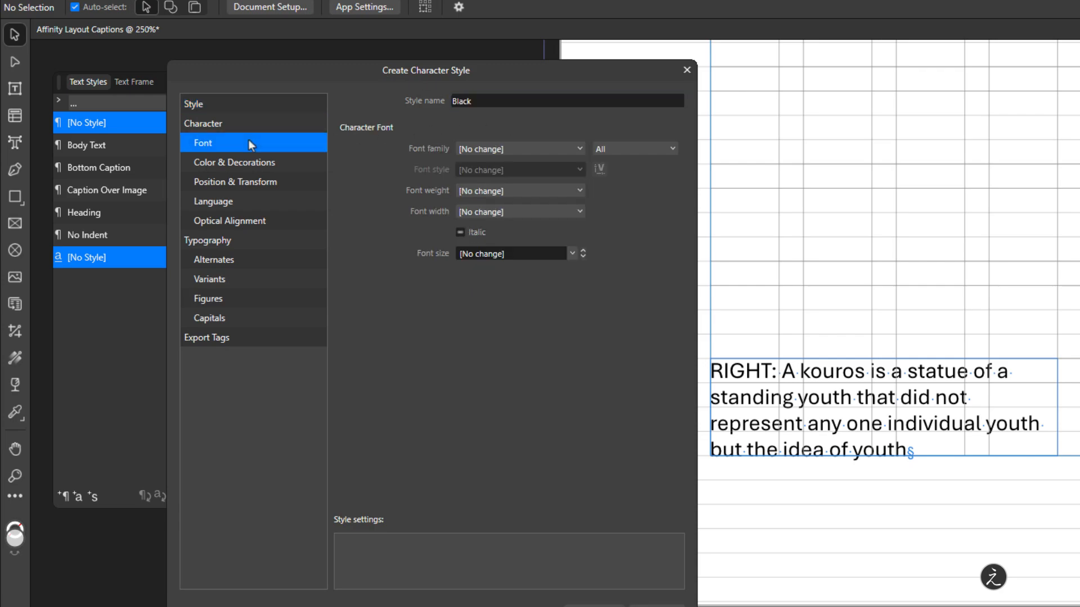
pyautogui.click(551, 146)
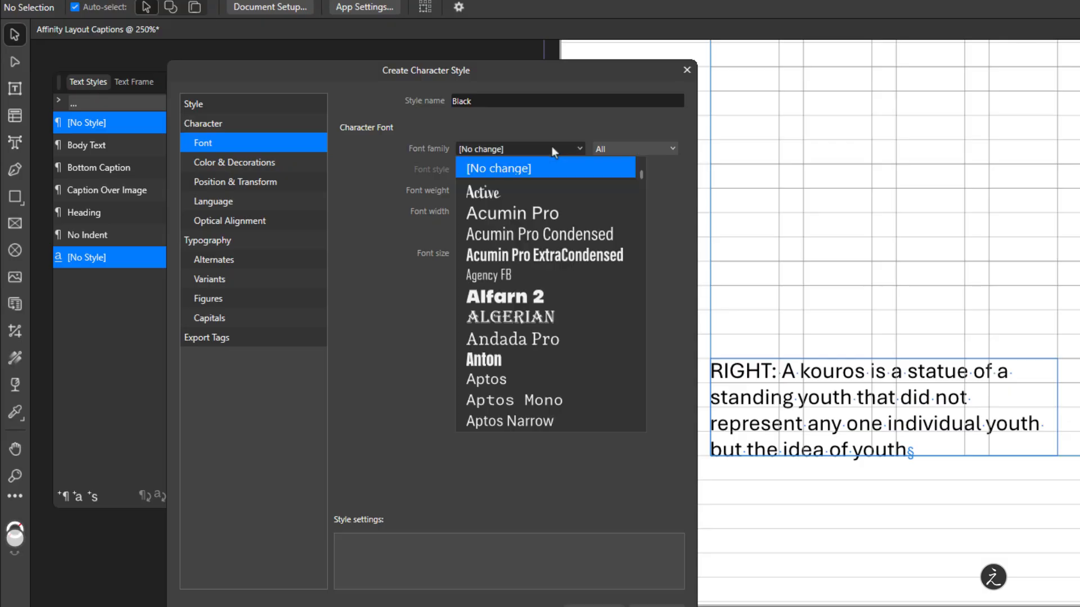
pyautogui.click(545, 377)
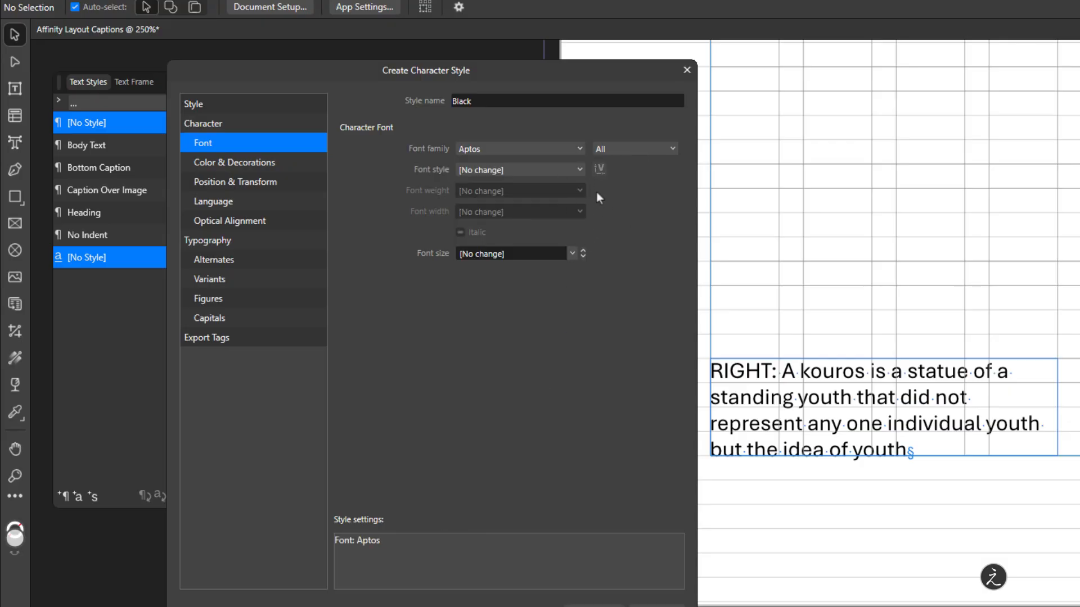
pyautogui.click(582, 170)
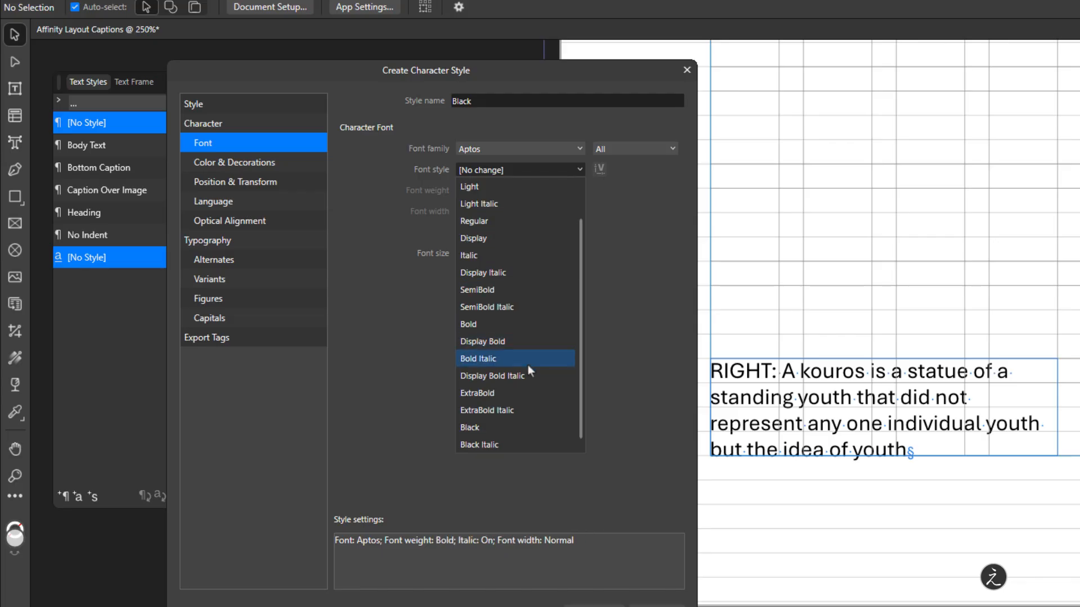
pyautogui.click(528, 429)
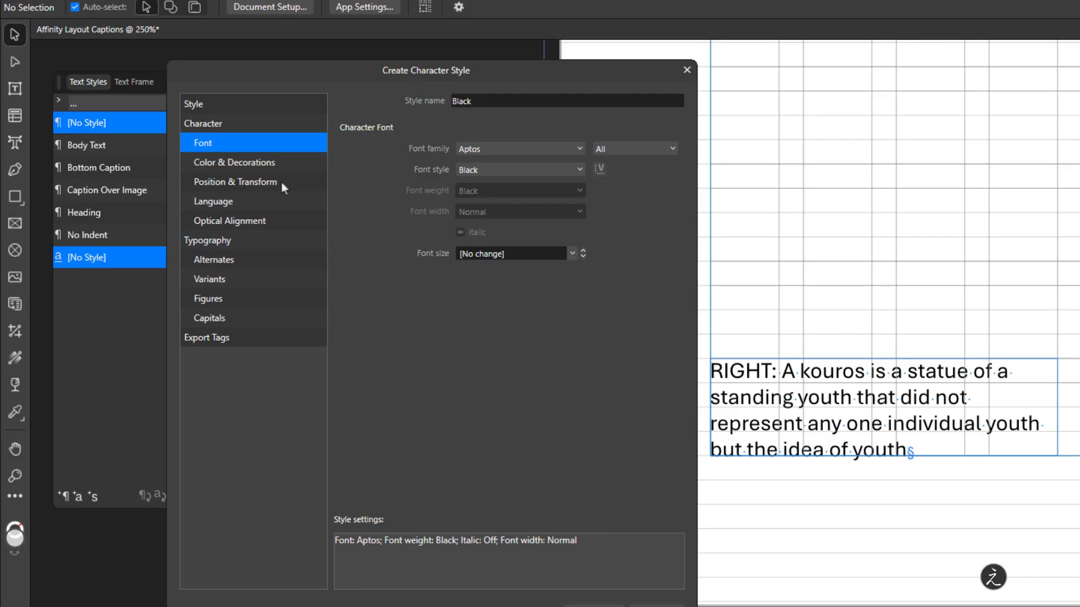
# Give the Black character style an orange font color of R 255, G 172, B 86 and create the style.
pyautogui.click(259, 162)
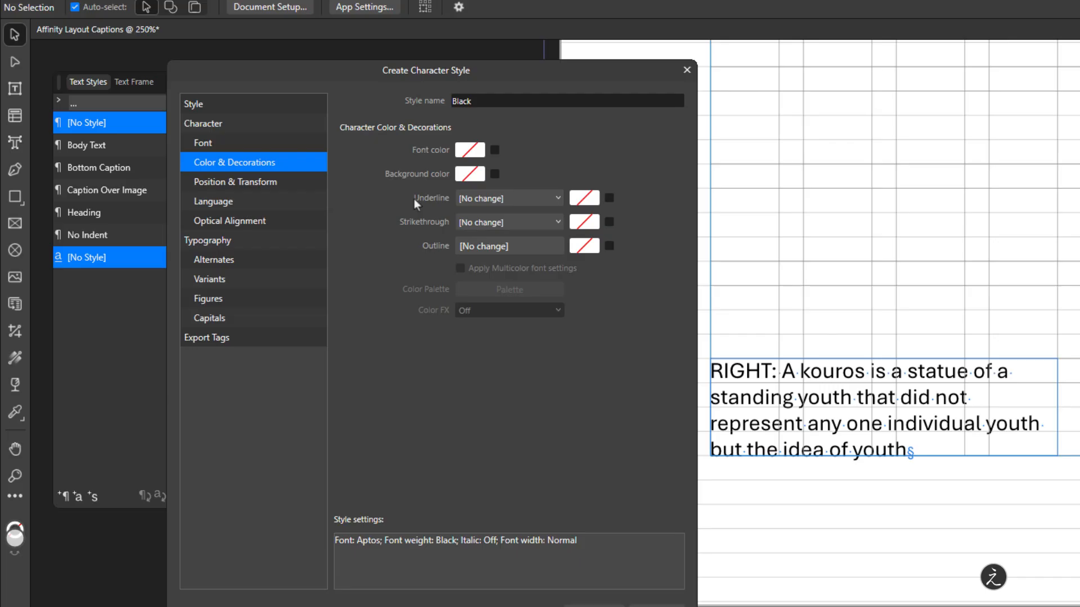
pyautogui.click(467, 151)
pyautogui.moveTo(388, 294); pyautogui.dragTo(375, 292)
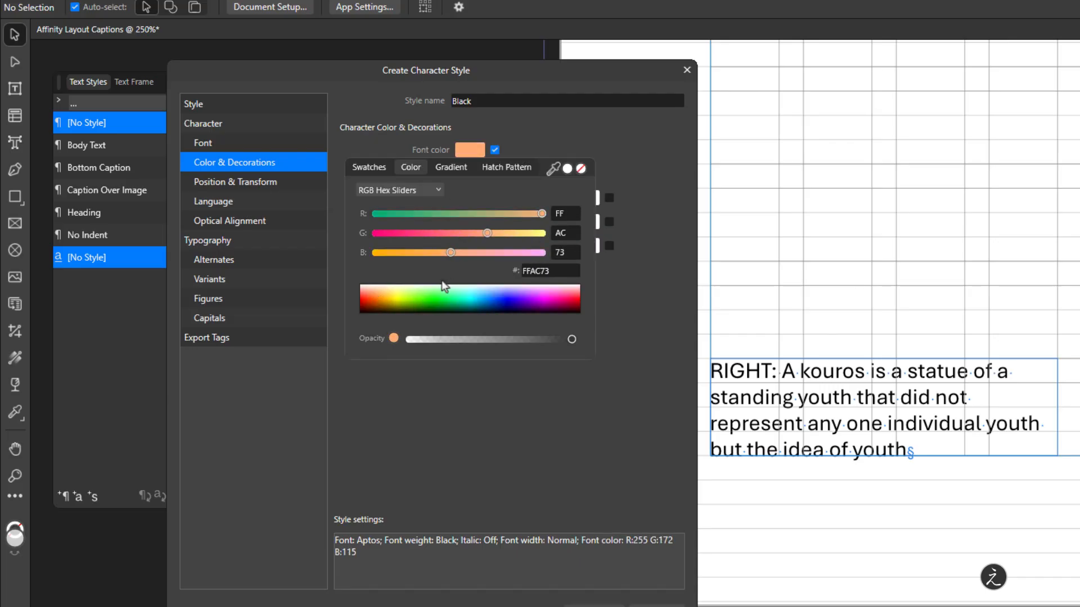
pyautogui.moveTo(453, 255); pyautogui.dragTo(431, 253)
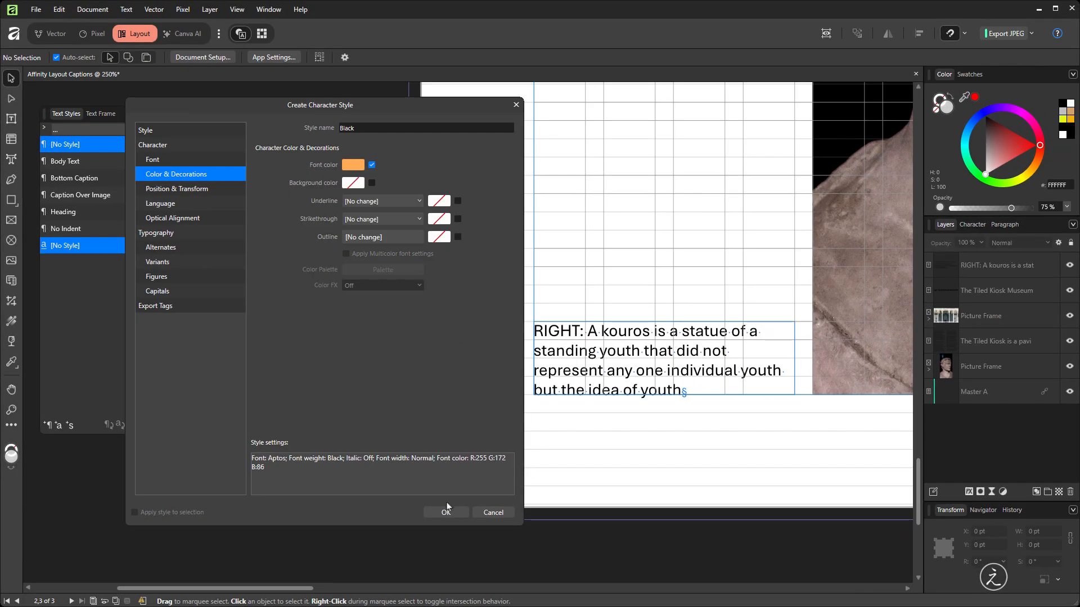
pyautogui.click(480, 533)
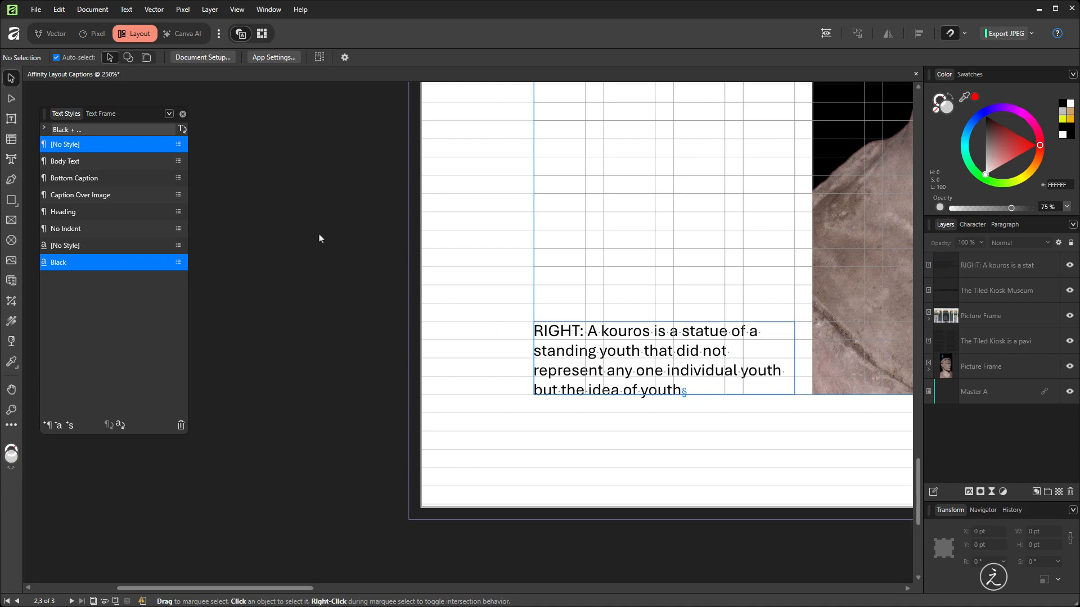
# Edit the Bottom Caption style to enable Initial Words with a maximum of 1 word in the Black character style.
pyautogui.doubleClick(126, 177)
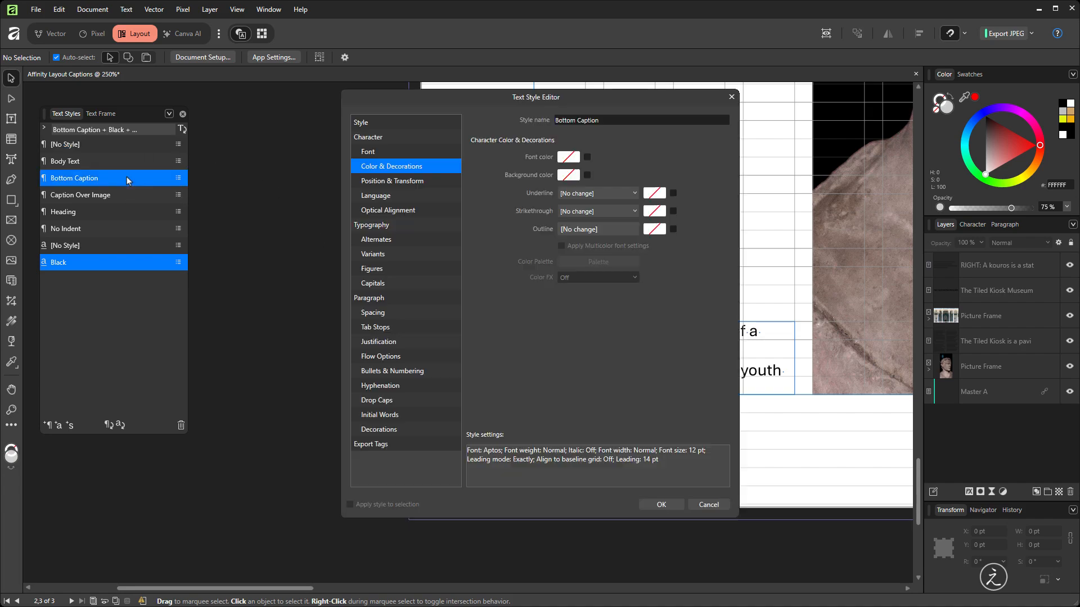
pyautogui.moveTo(412, 109); pyautogui.dragTo(136, 117)
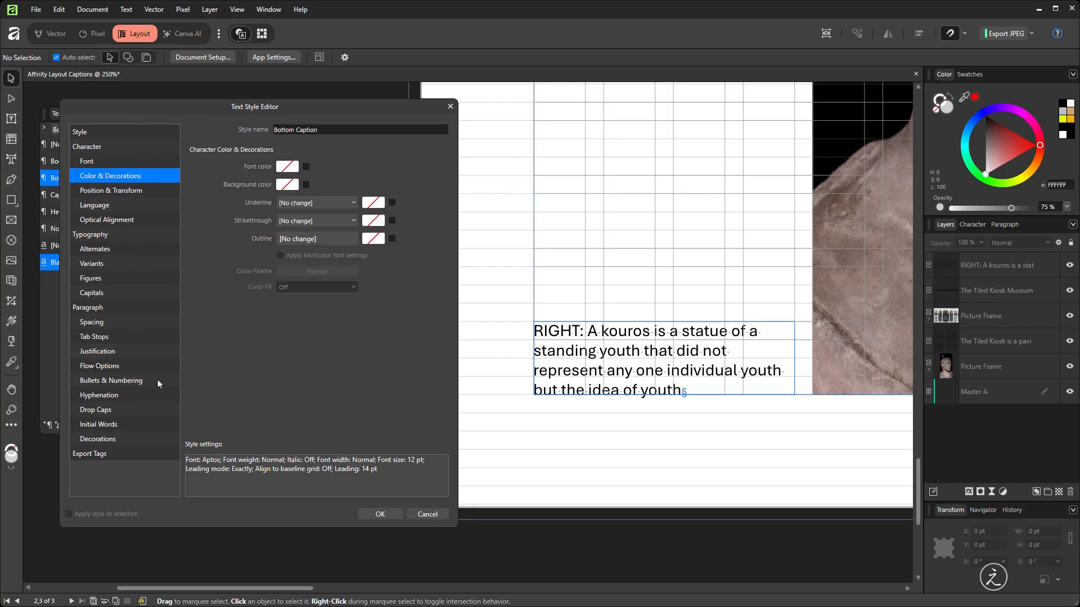
pyautogui.click(135, 427)
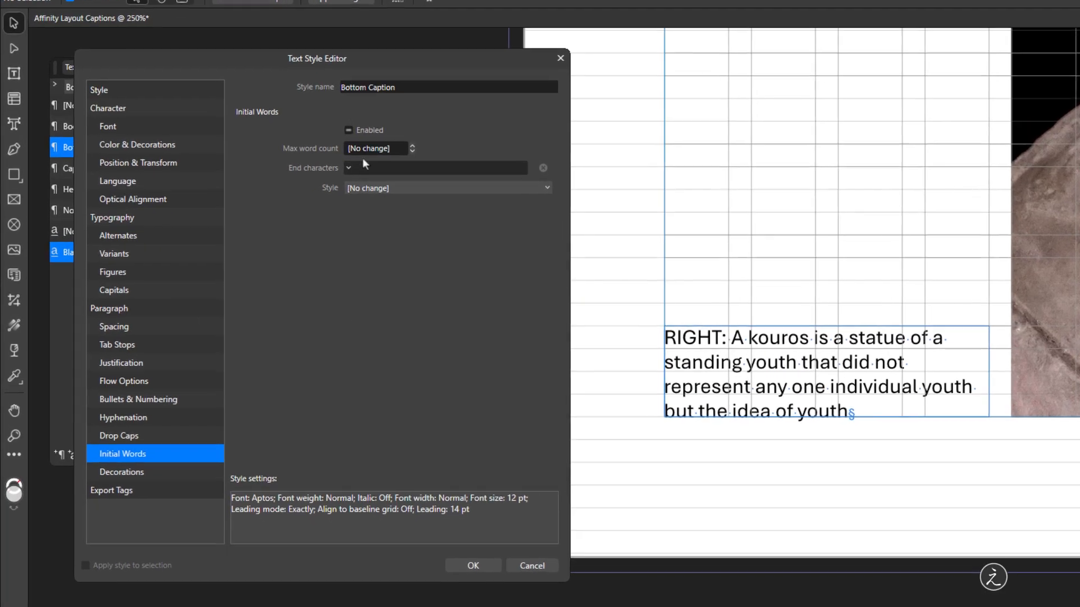
pyautogui.click(280, 164)
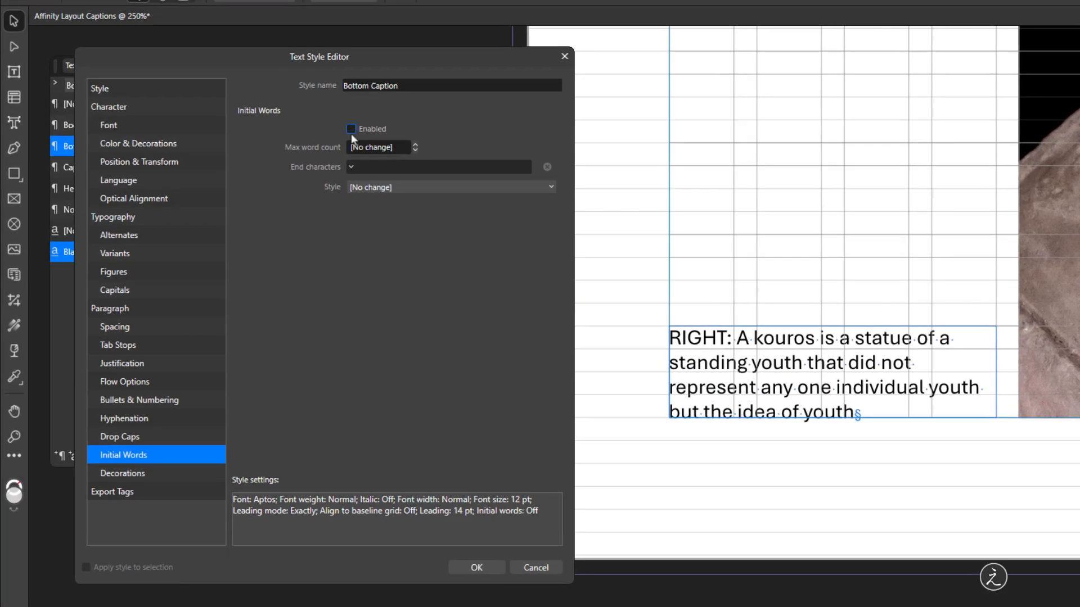
pyautogui.click(415, 144)
pyautogui.click(433, 188)
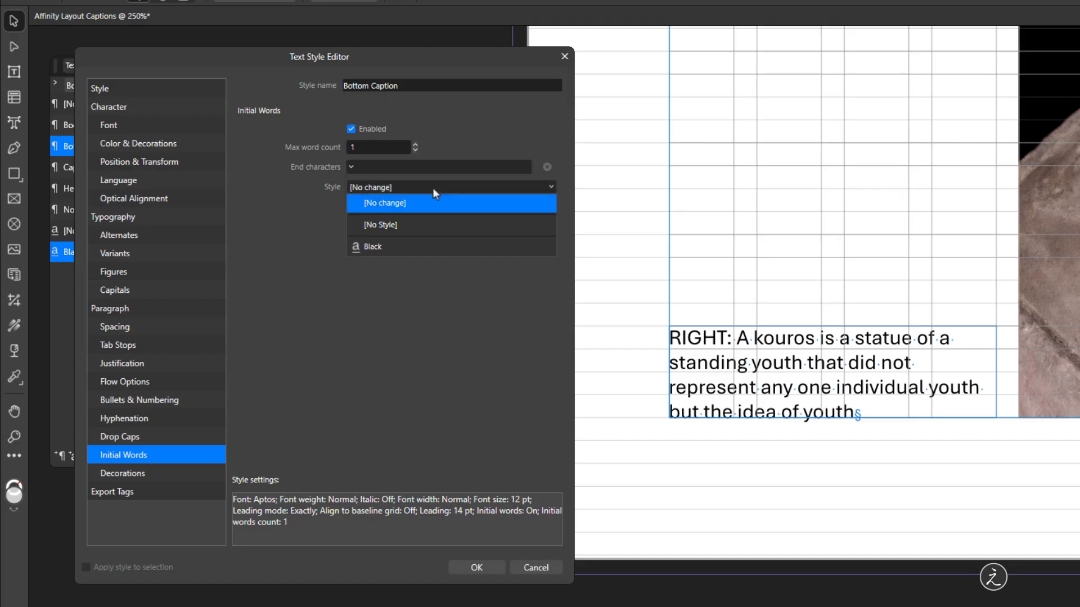
pyautogui.click(448, 249)
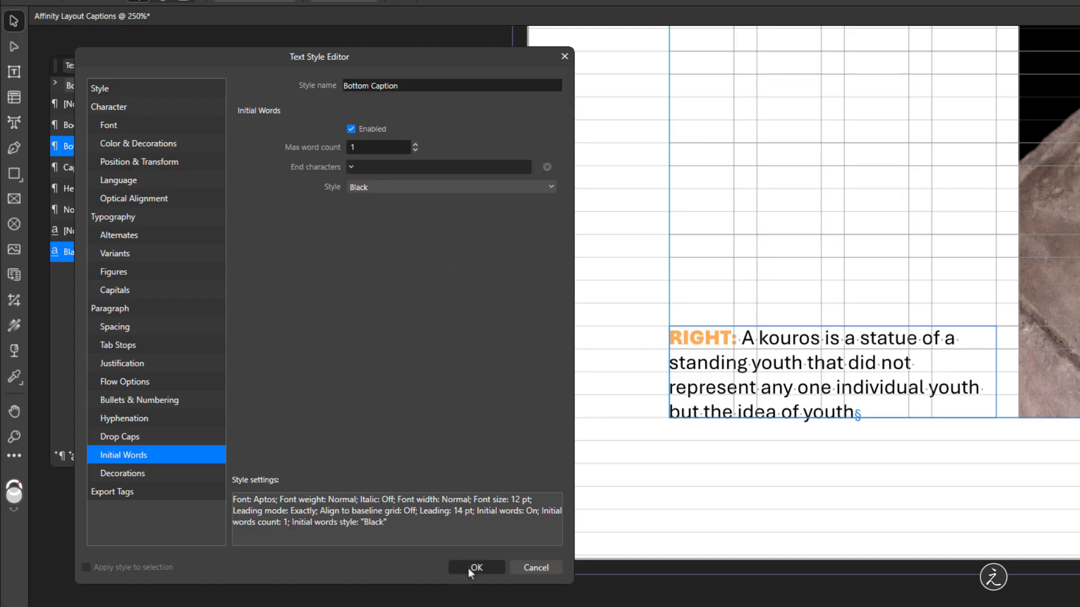
pyautogui.click(469, 568)
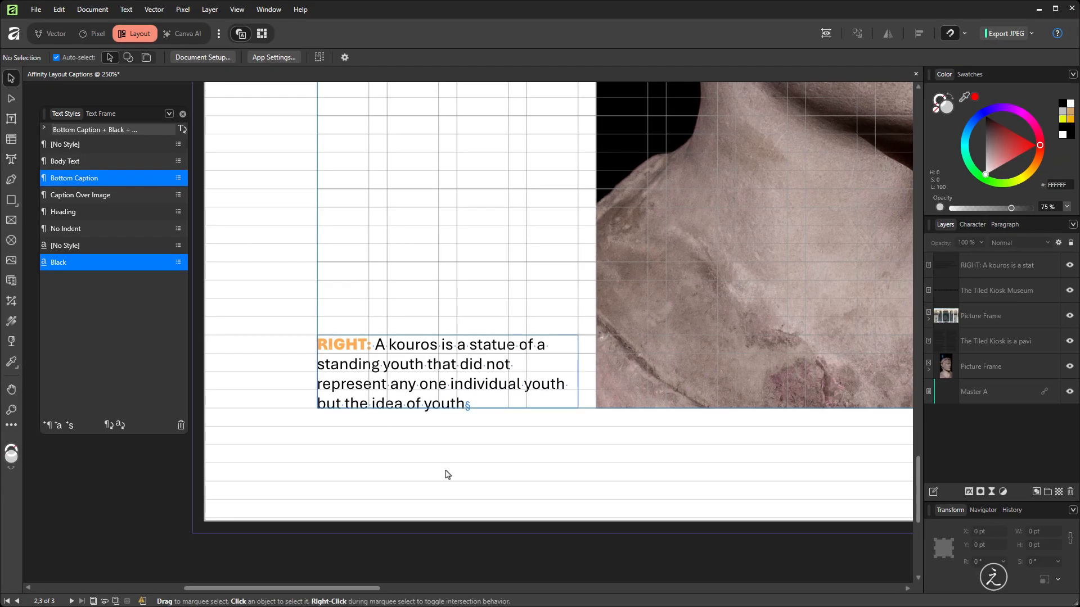
# Turn on preview mode and view the finished kouros caption at 100% zoom.
pyautogui.click(825, 33)
pyautogui.hotkey('ctrl', '1')
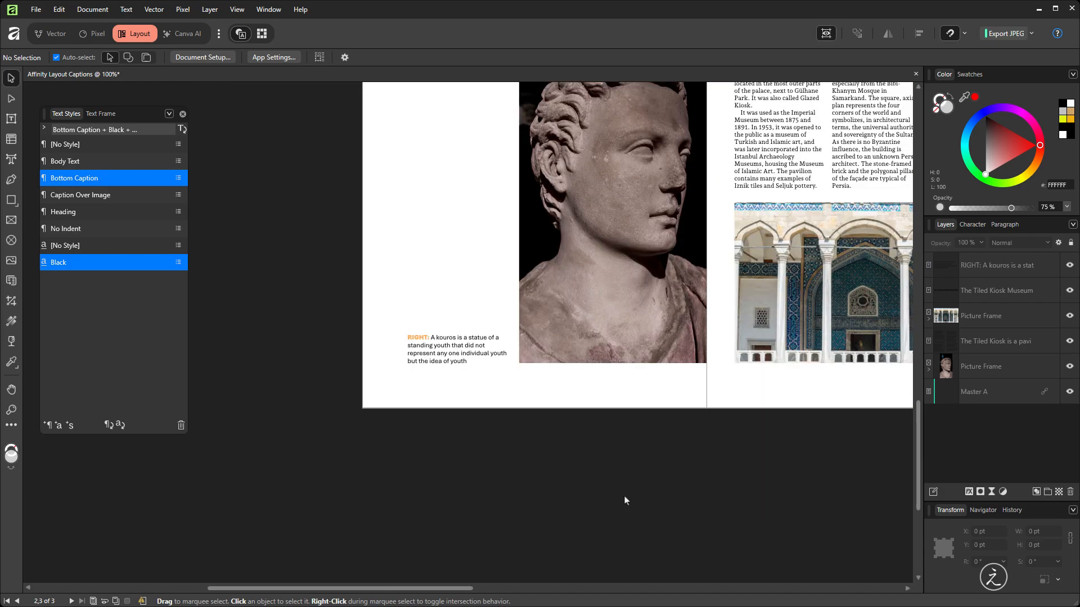
# Turn off preview mode and copy the caption text about the Tiled Kiosk building's unknown Persian architect from the Notepad notes.
pyautogui.moveTo(501, 330); pyautogui.dragTo(394, 451)
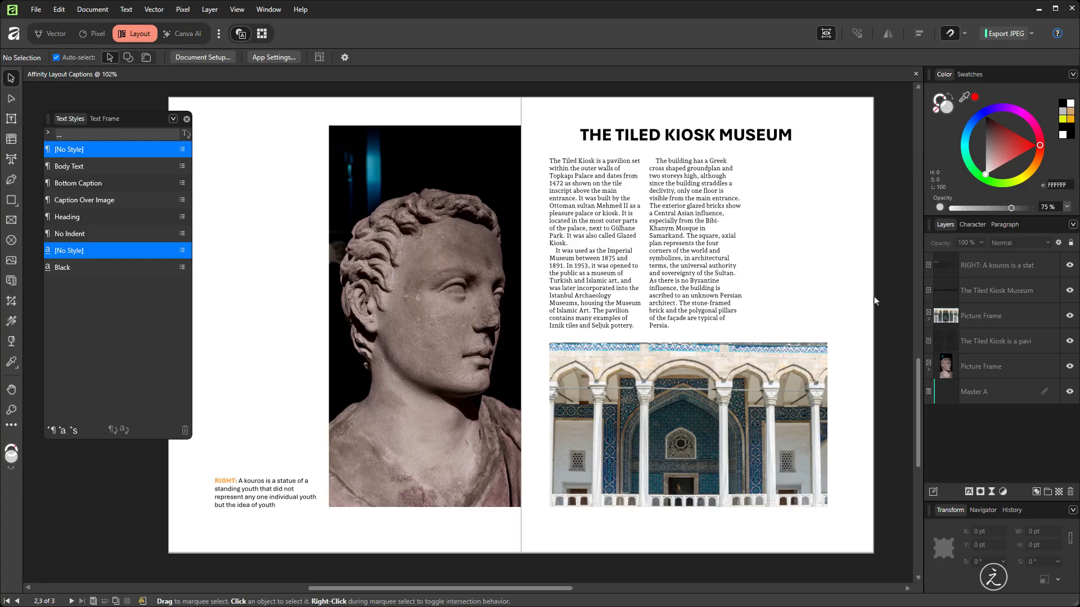
pyautogui.click(825, 35)
pyautogui.hotkey('alt', 'Tab')
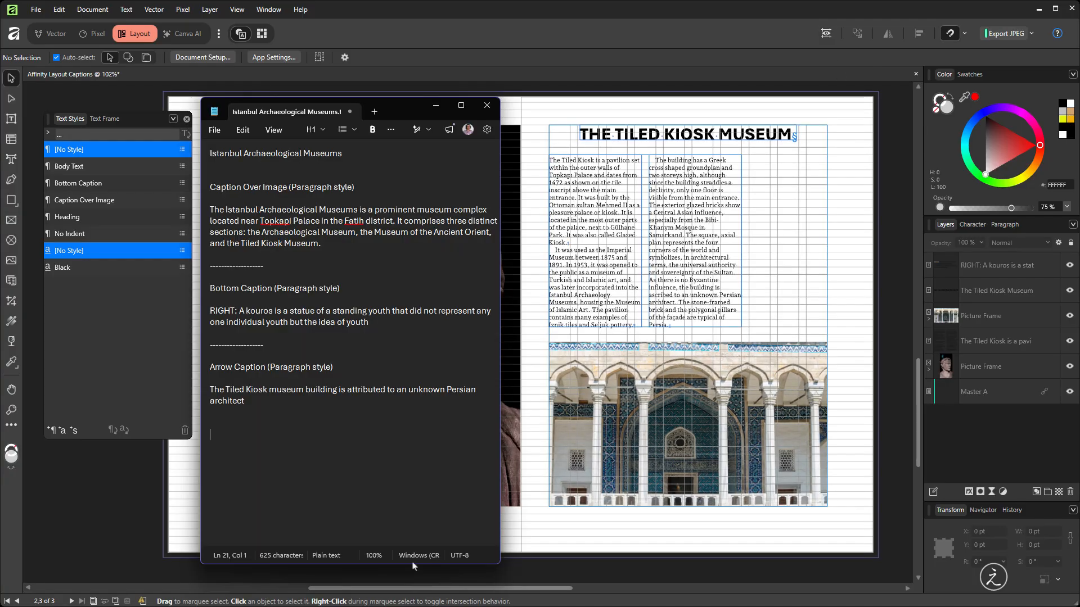
pyautogui.tripleClick(262, 393)
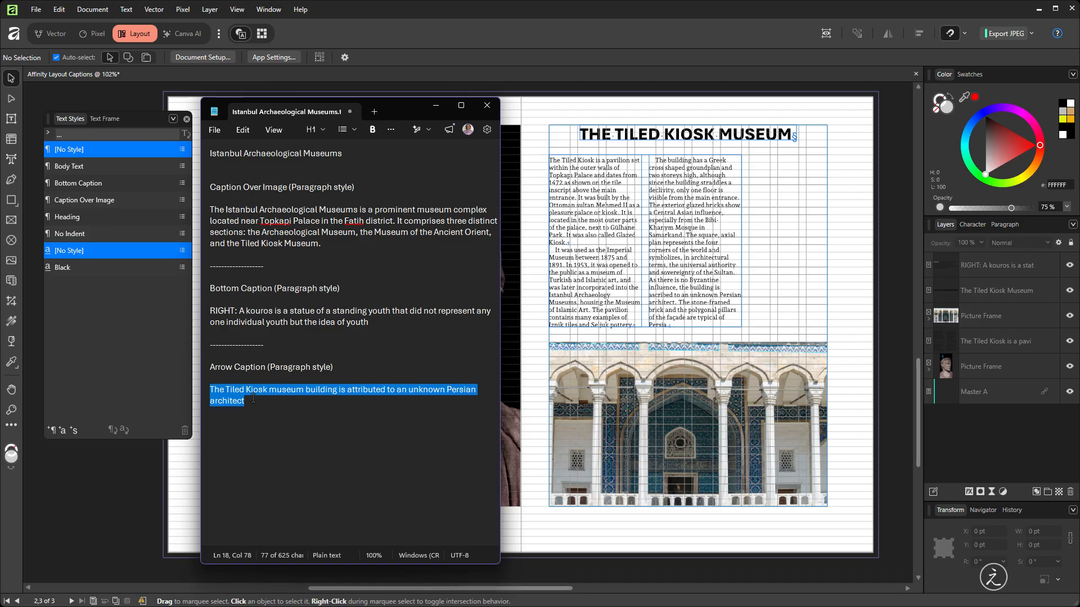
pyautogui.hotkey('ctrl', 'c')
pyautogui.hotkey('alt', 'Tab')
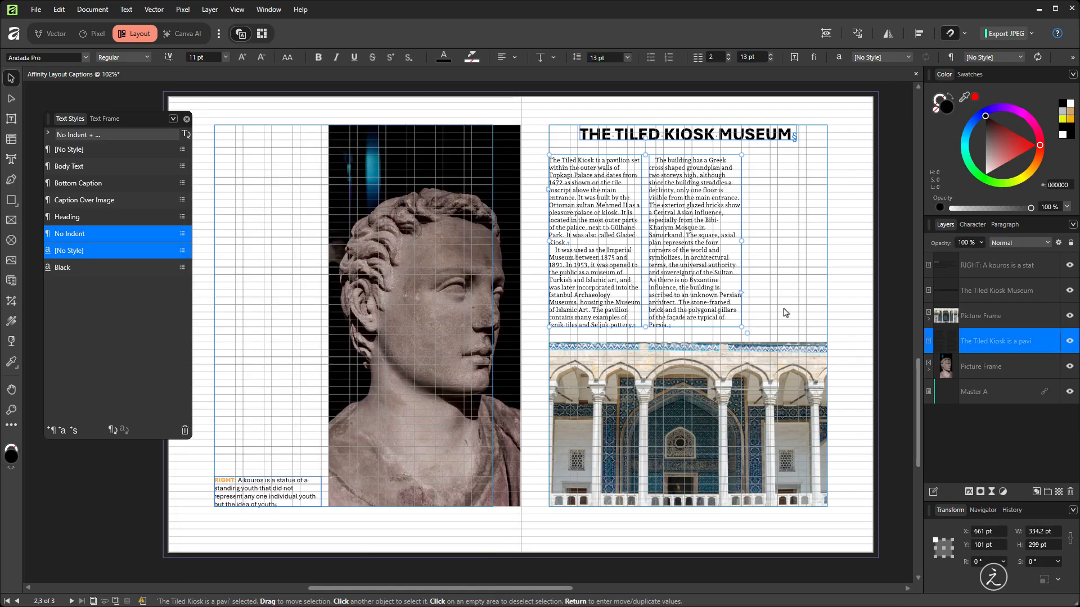
# Draw a text frame about 136 by 39 pt beside the body text's second column, above the building photo, and paste the caption.
pyautogui.scroll(6, 811, 313)
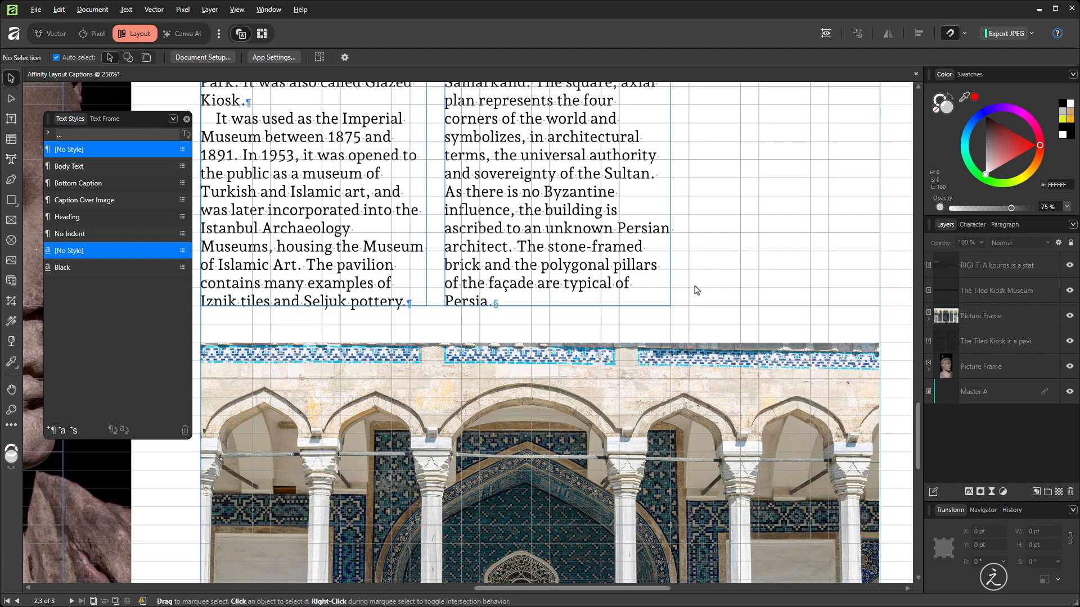
pyautogui.click(10, 119)
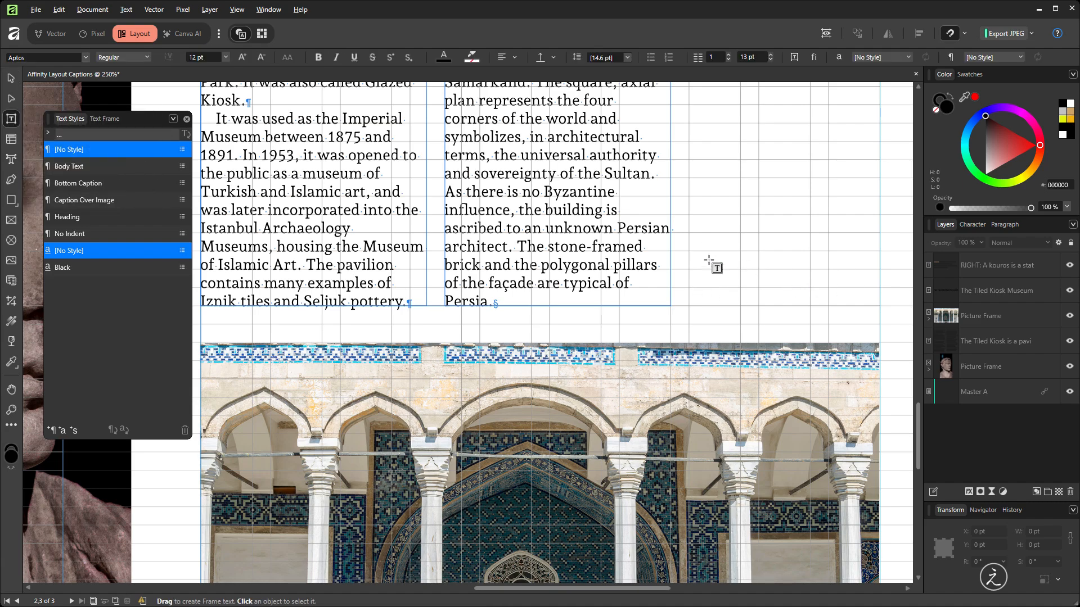
pyautogui.moveTo(689, 251); pyautogui.dragTo(881, 309)
pyautogui.hotkey('ctrl', 'v')
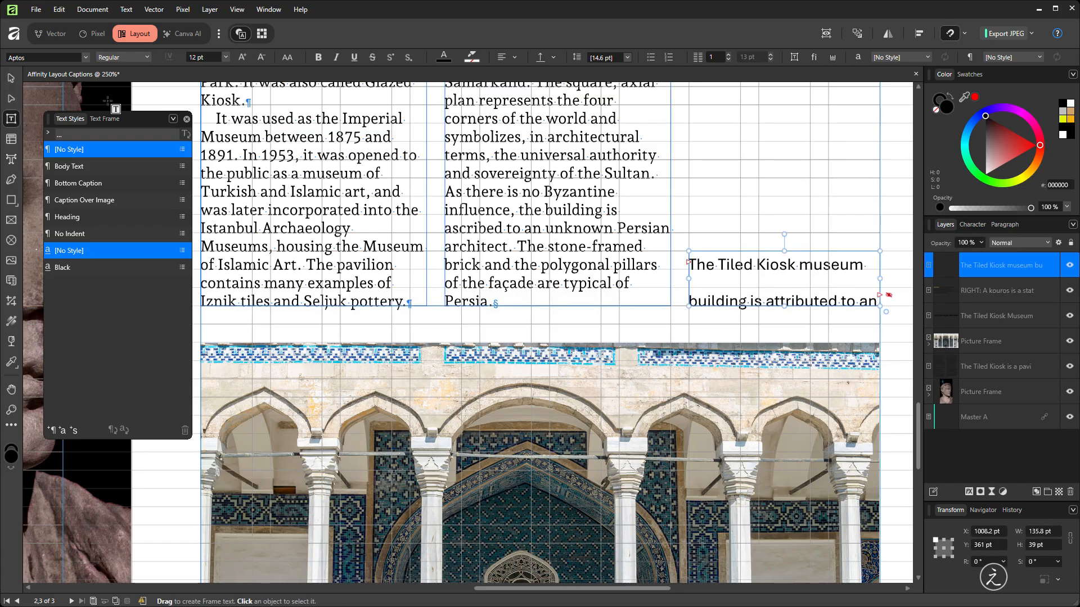
pyautogui.click(11, 78)
pyautogui.scroll(-1, 754, 240)
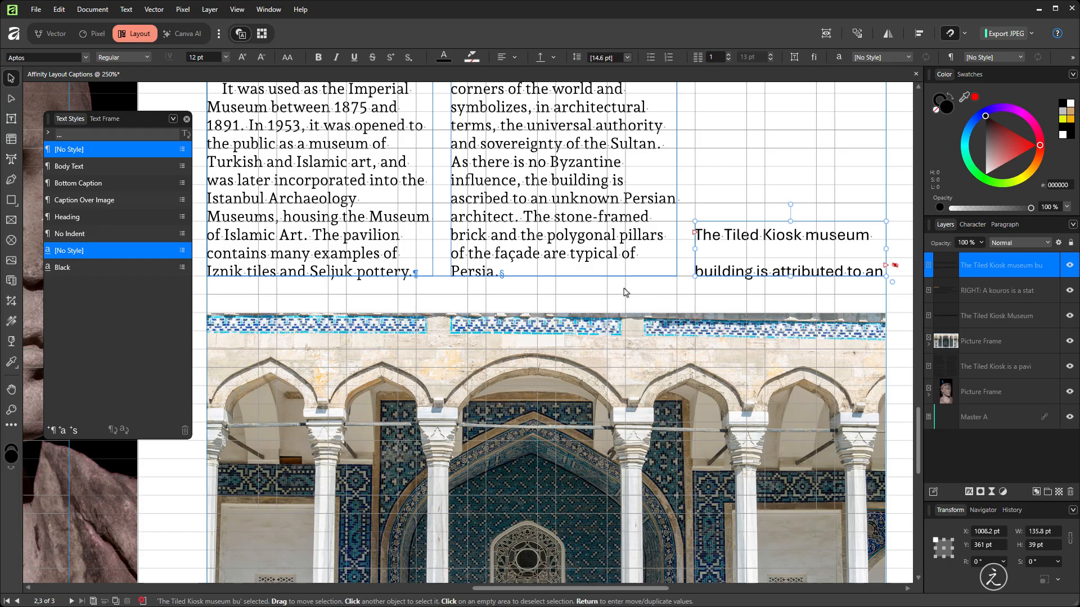
# Start a paragraph style named Arrow Caption, as given in the Notepad notes, and reset its formatting.
pyautogui.hotkey('alt', 'Tab')
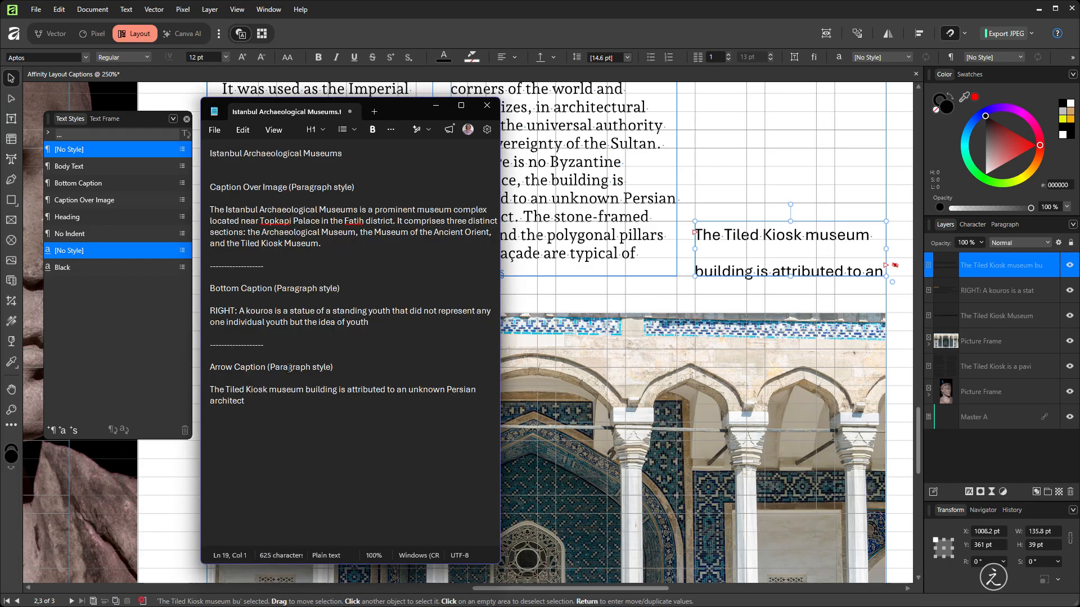
pyautogui.moveTo(263, 370); pyautogui.dragTo(202, 369)
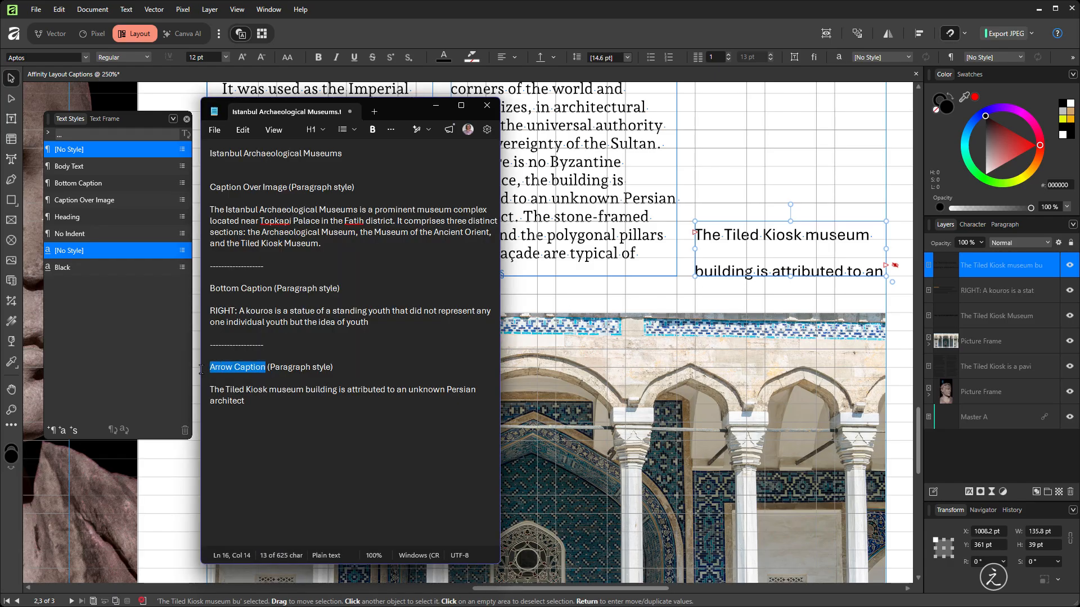
pyautogui.click(354, 367)
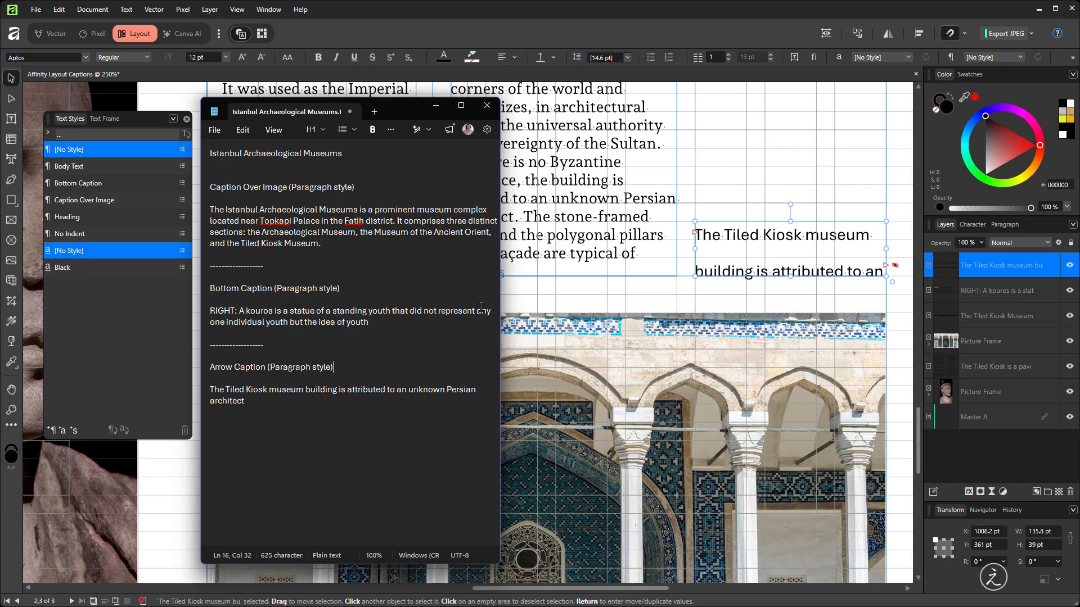
pyautogui.click(697, 35)
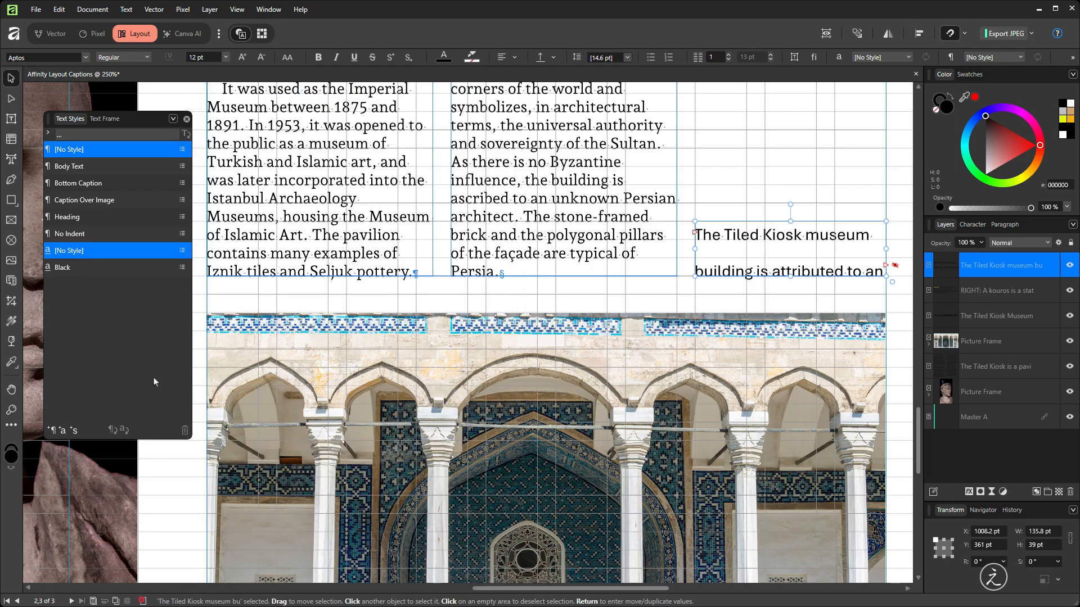
pyautogui.click(52, 431)
pyautogui.moveTo(520, 100); pyautogui.dragTo(427, 98)
pyautogui.doubleClick(497, 120)
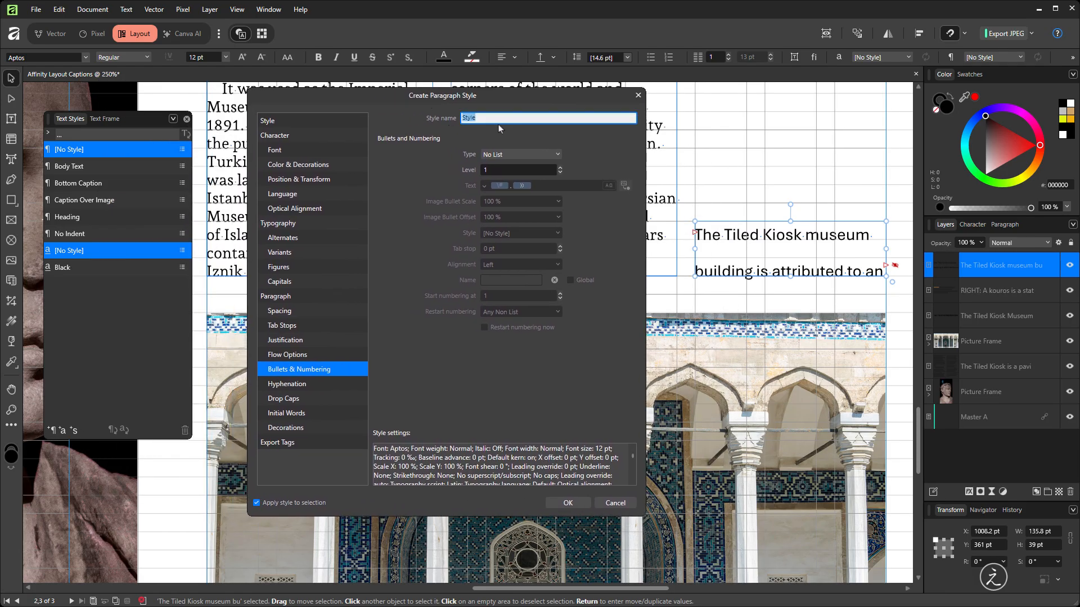
pyautogui.write('Arrow Caption')
pyautogui.click(295, 124)
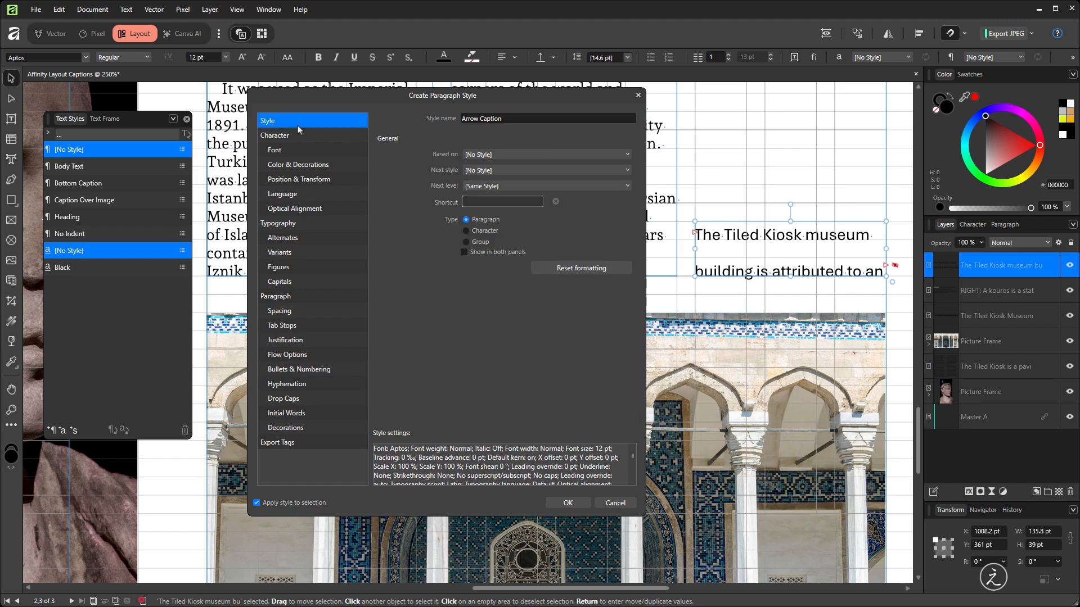
pyautogui.click(610, 268)
# Set the Arrow Caption style's font family to Aptos, its font style to Bold and its font size to 10 pt.
pyautogui.click(319, 151)
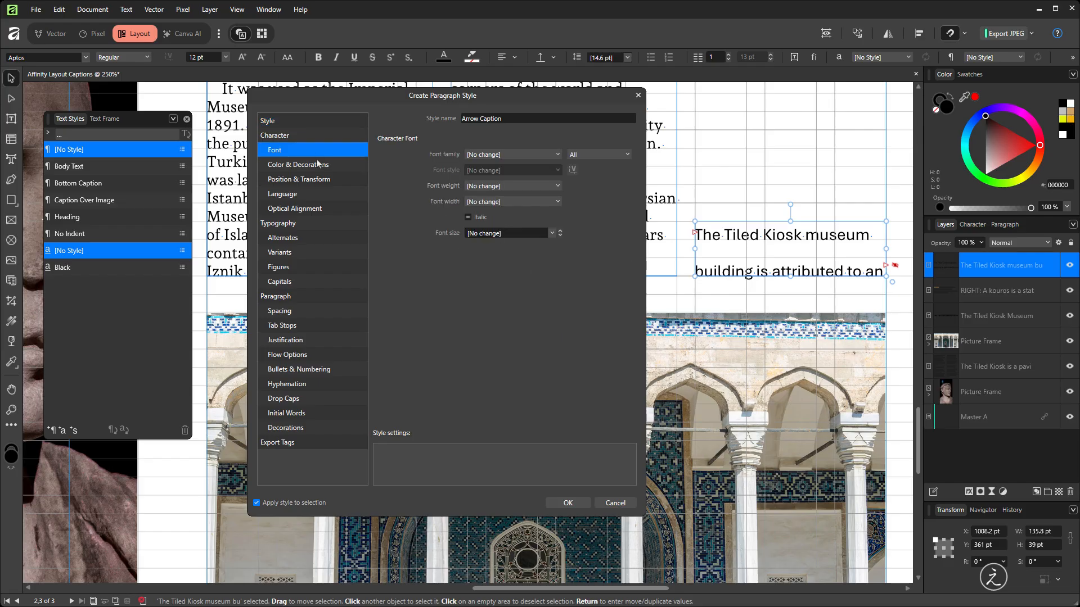
pyautogui.click(527, 157)
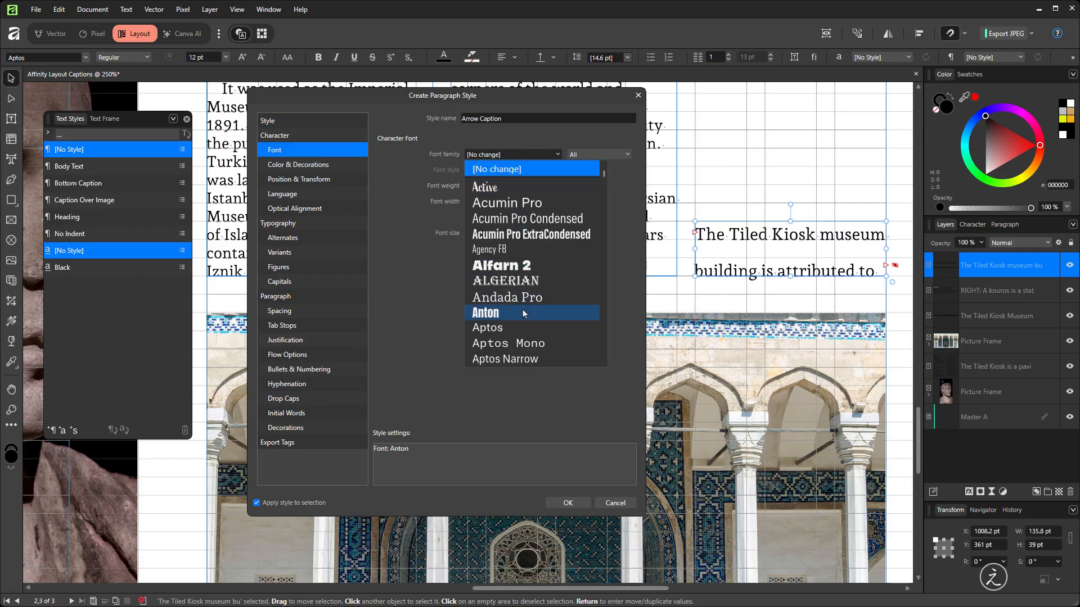
pyautogui.click(546, 329)
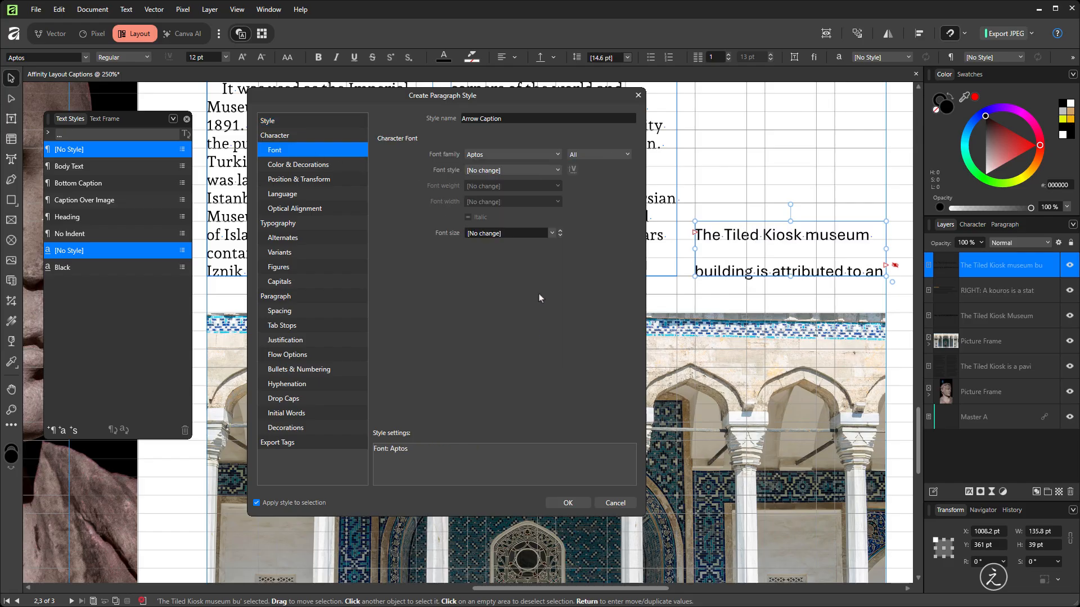
pyautogui.click(551, 170)
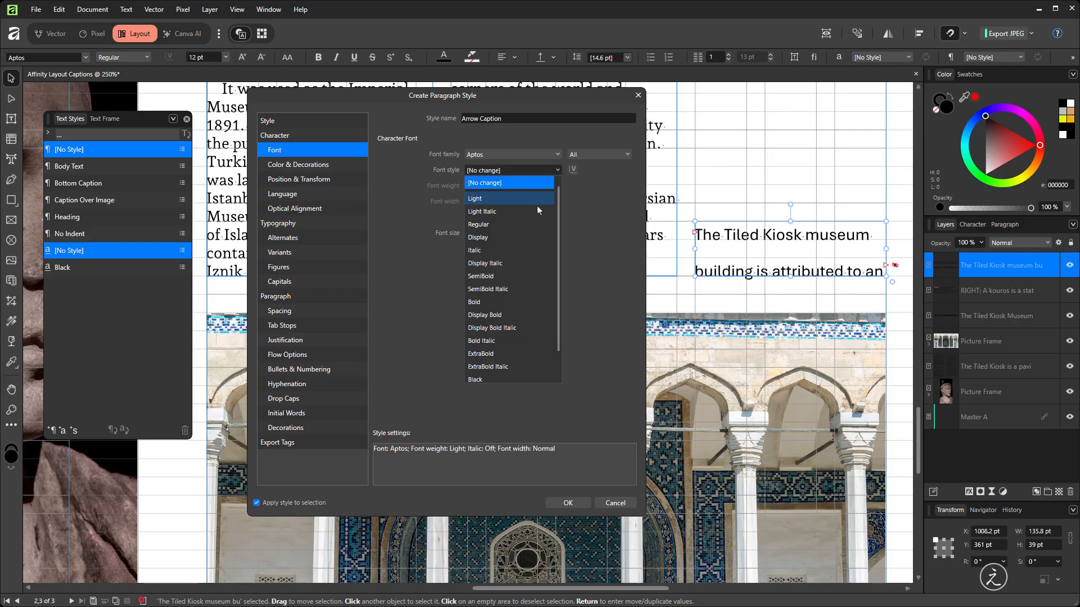
pyautogui.click(524, 304)
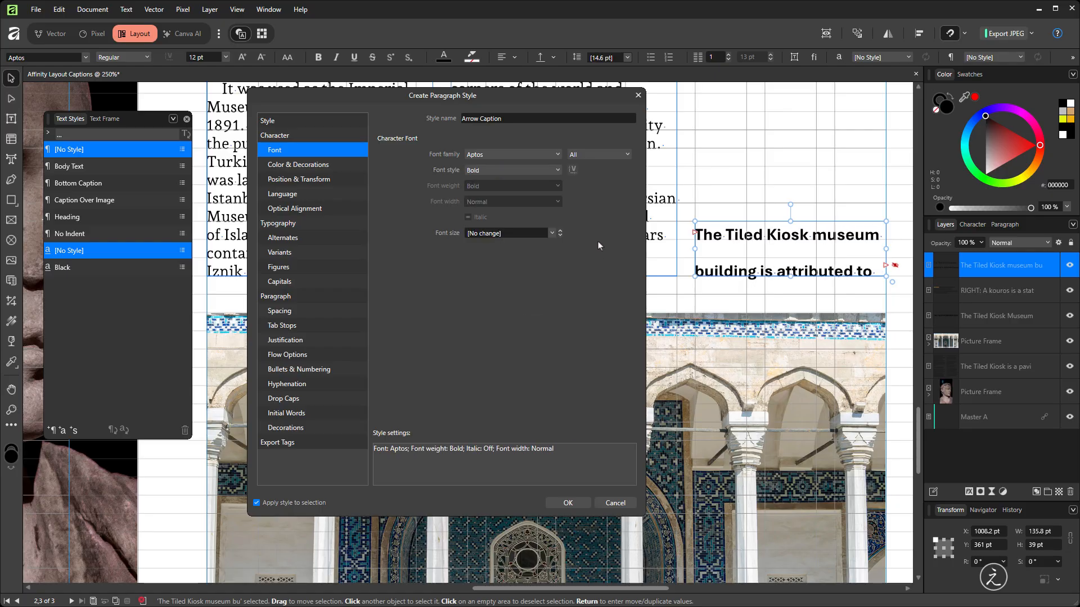
pyautogui.click(552, 233)
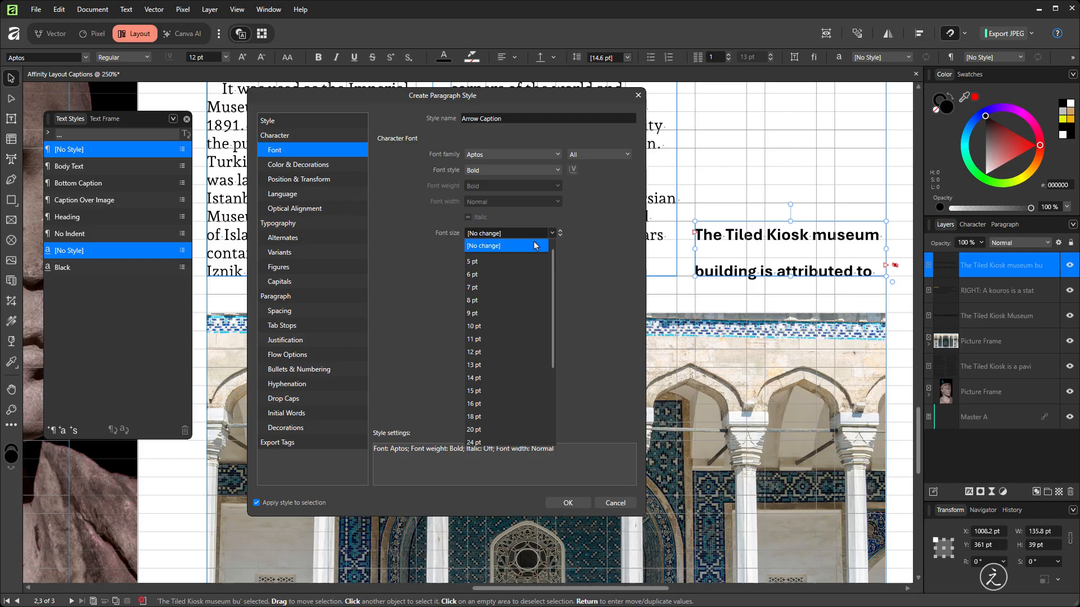
pyautogui.click(487, 328)
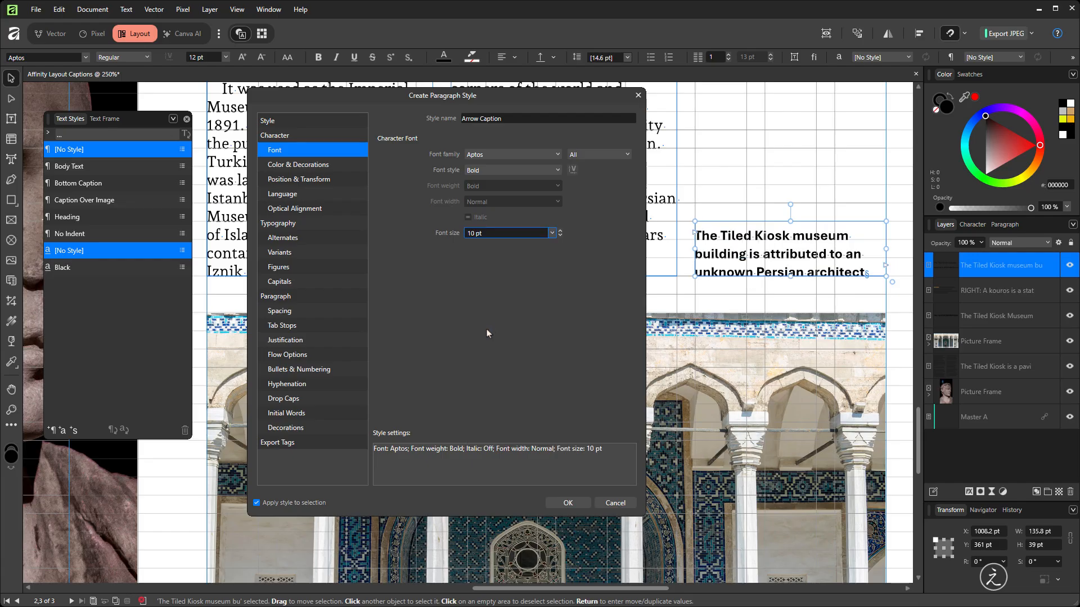
# Set the style's leading to Exactly 11 pt, turn off Align to Baseline Grid and create the style.
pyautogui.click(303, 311)
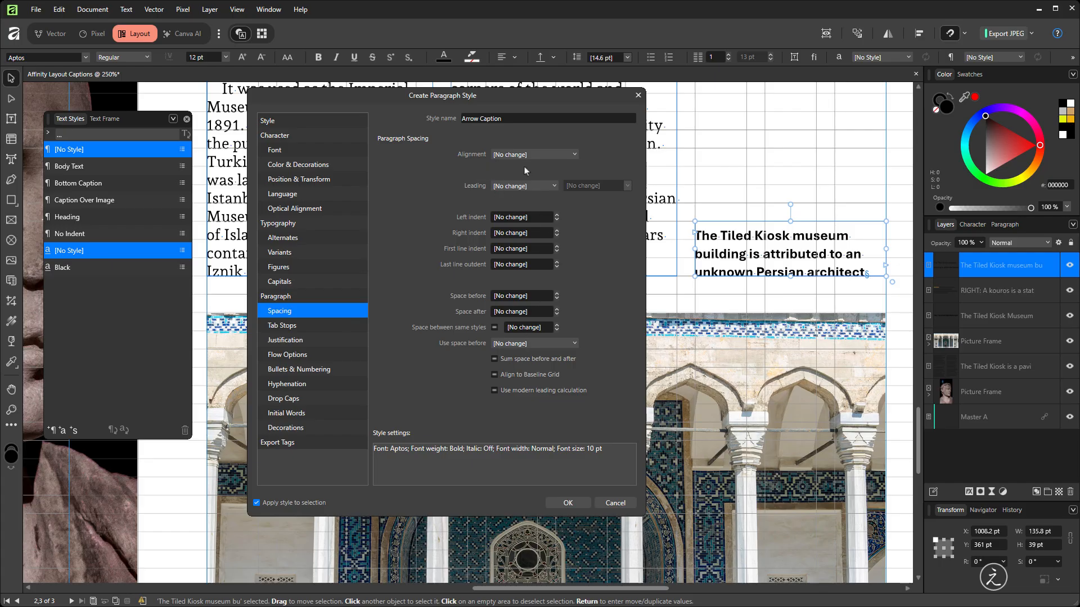
pyautogui.click(548, 188)
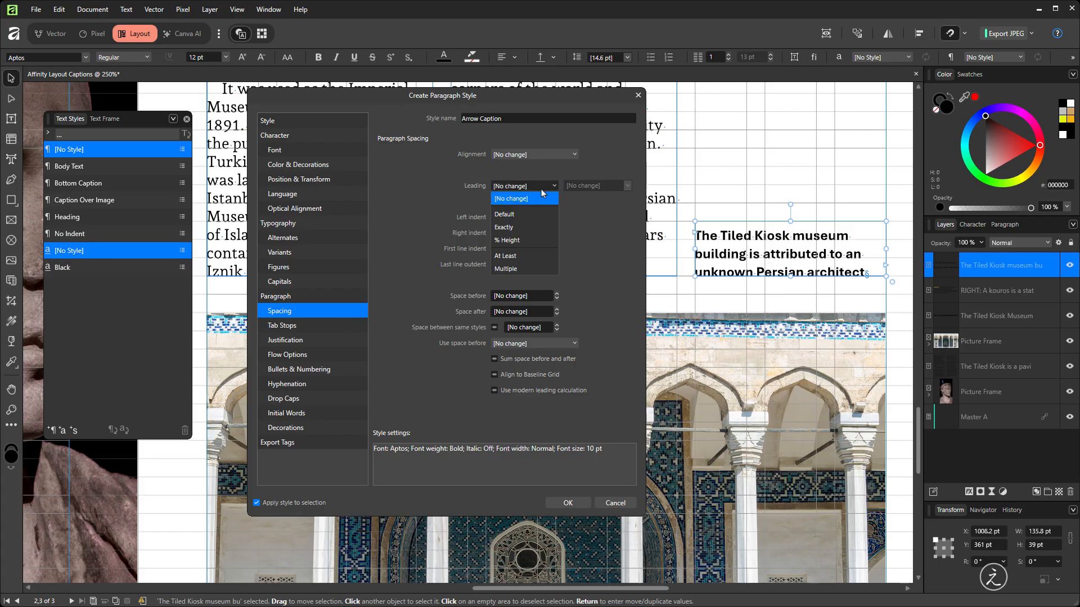
pyautogui.click(536, 228)
pyautogui.click(629, 185)
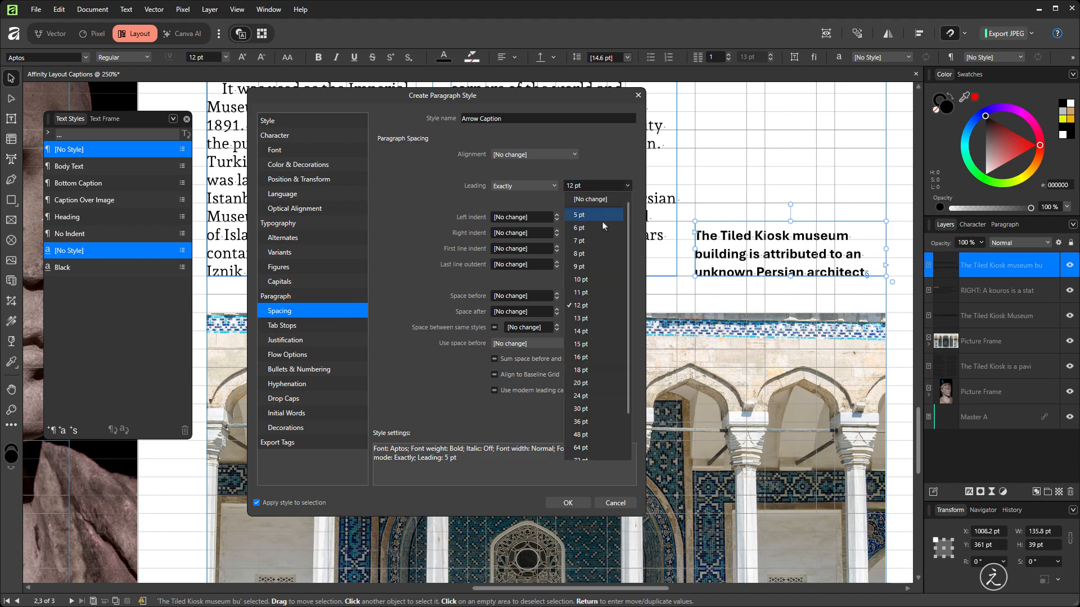
pyautogui.click(594, 296)
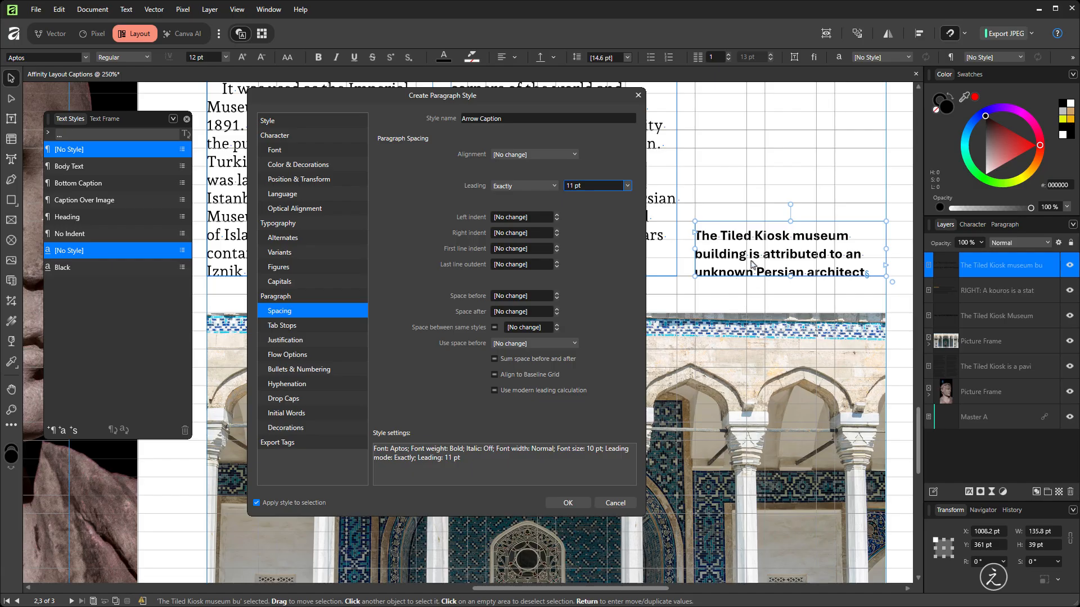
pyautogui.click(525, 376)
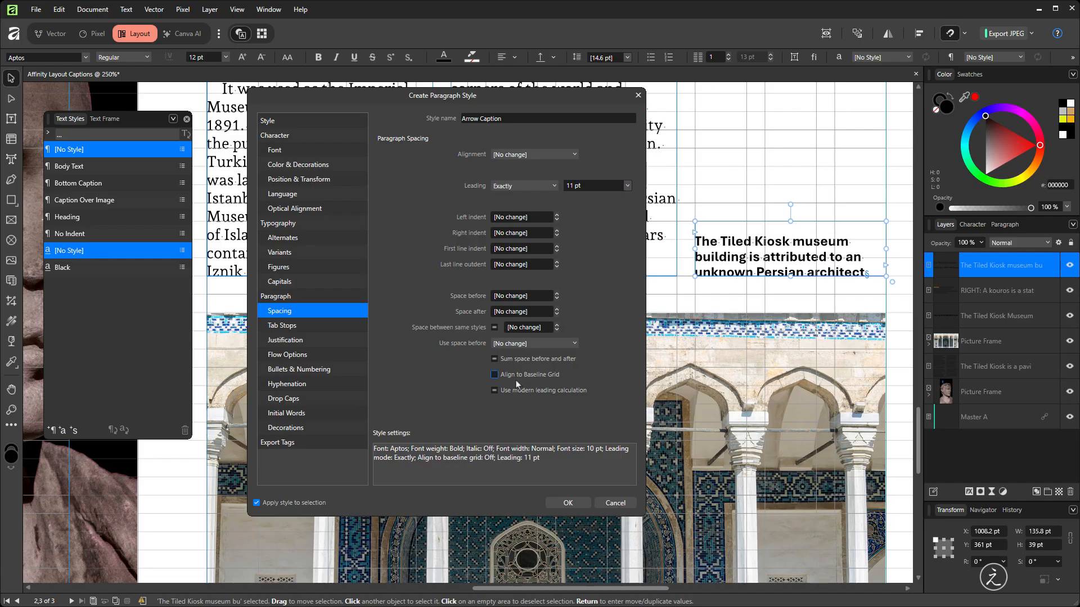
pyautogui.click(568, 503)
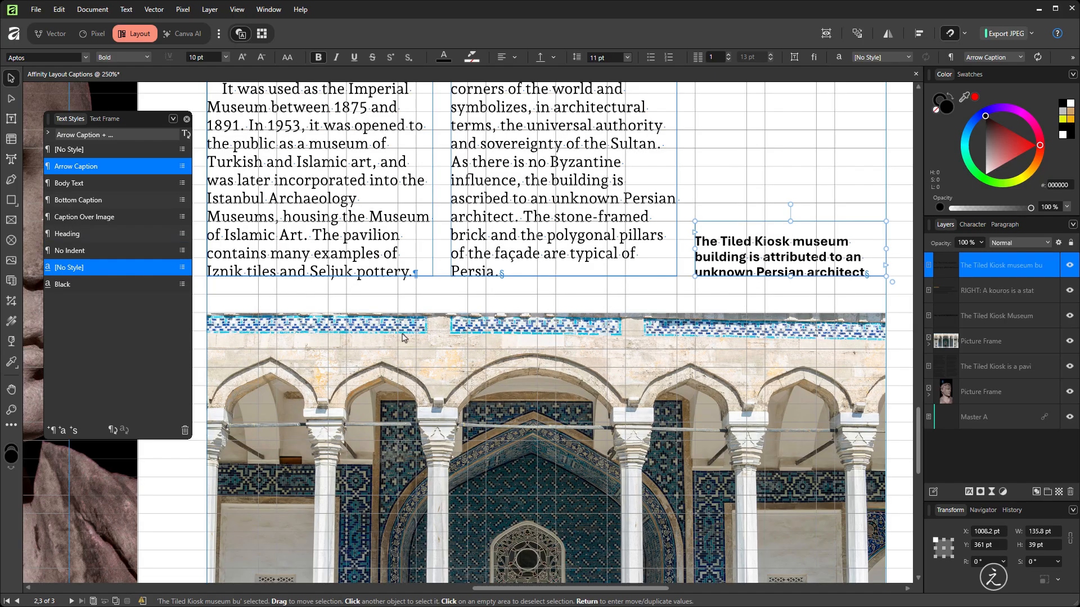
# Set the Arrow Caption style's list type to Bullet and clear its default bullet text.
pyautogui.click(106, 120)
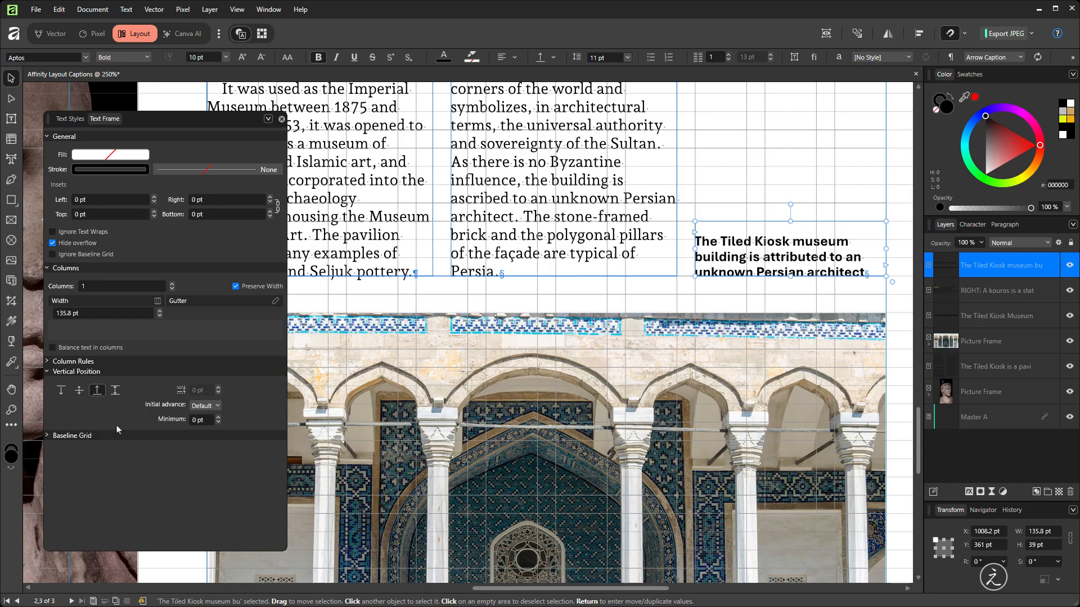
pyautogui.click(72, 119)
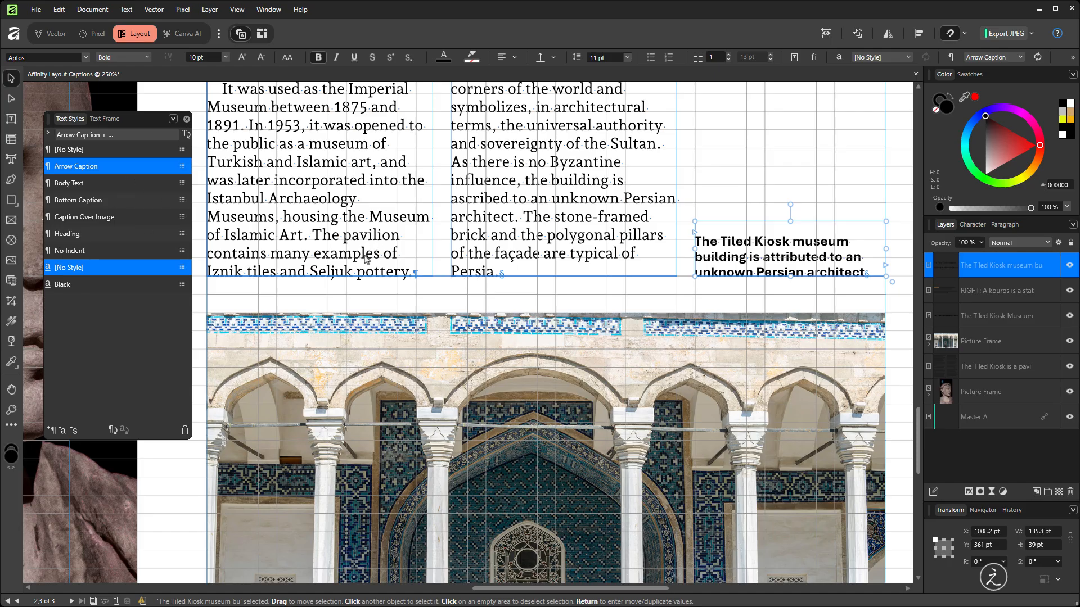
pyautogui.doubleClick(134, 165)
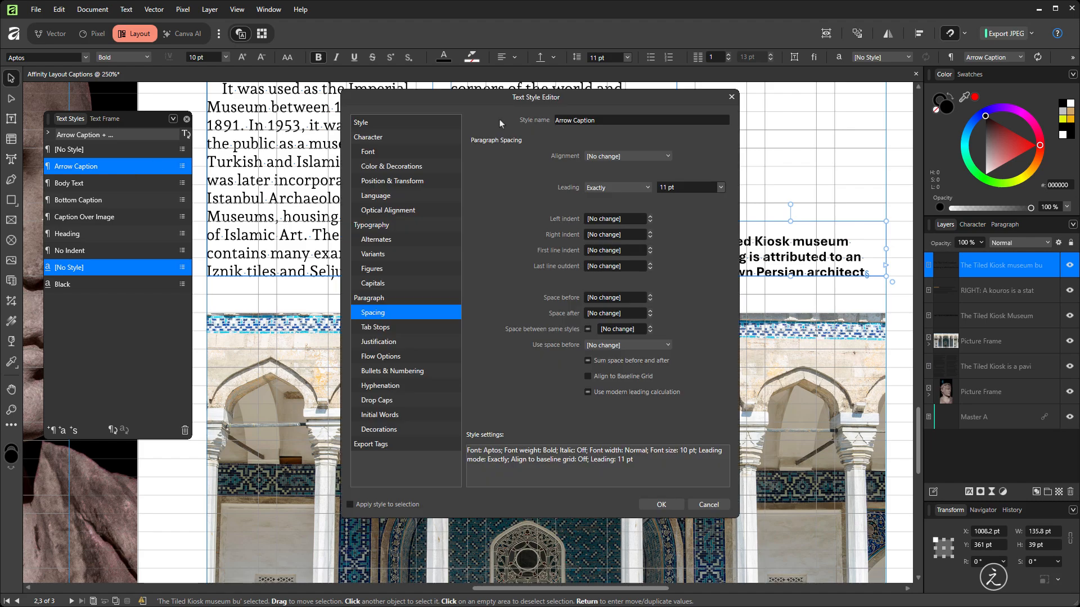
pyautogui.moveTo(462, 98); pyautogui.dragTo(215, 92)
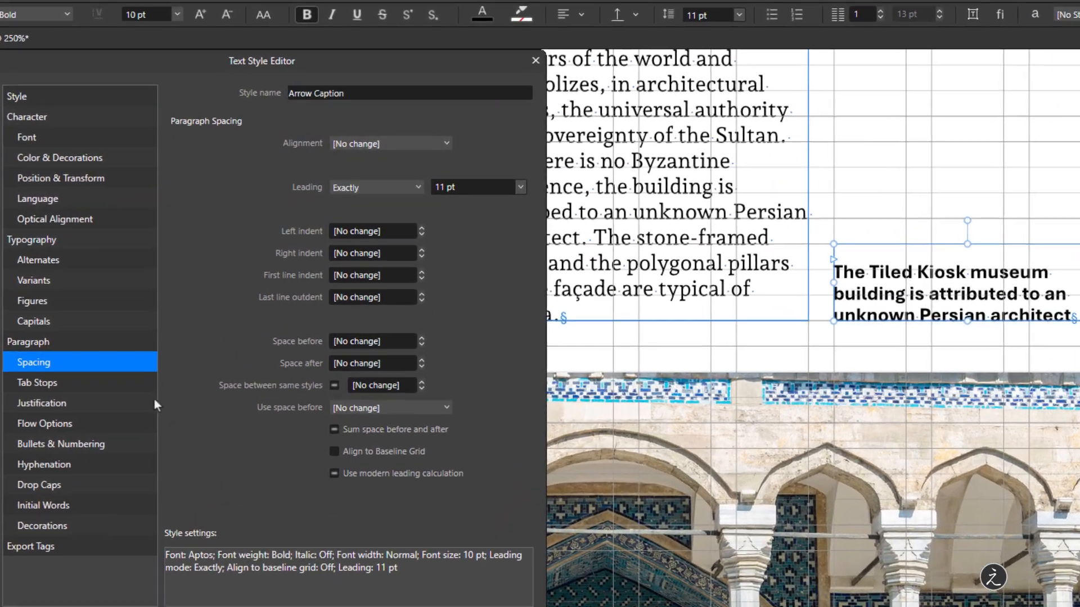
pyautogui.click(122, 444)
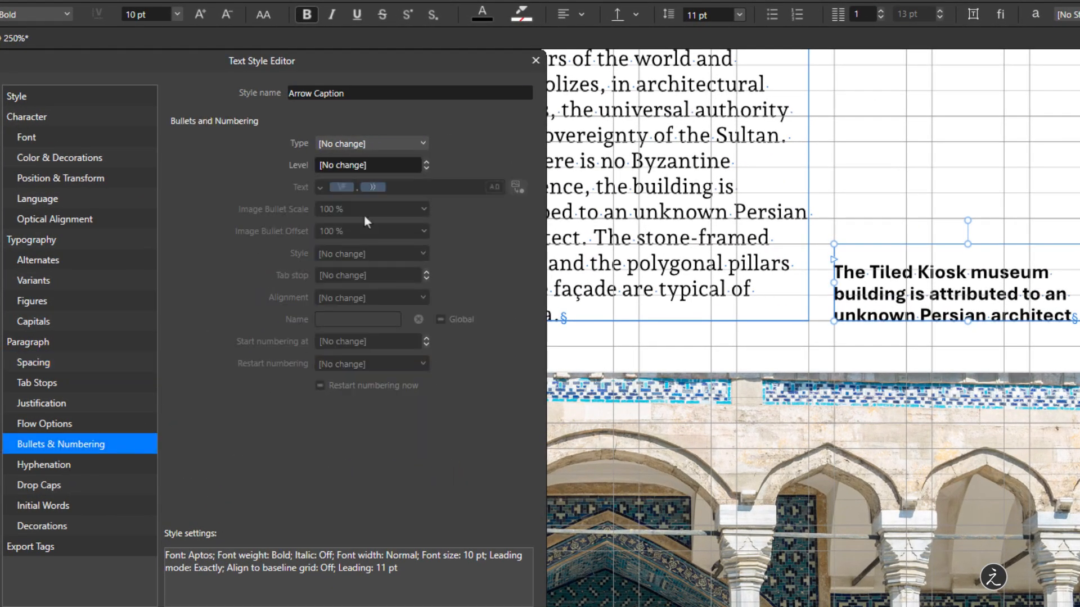
pyautogui.click(366, 139)
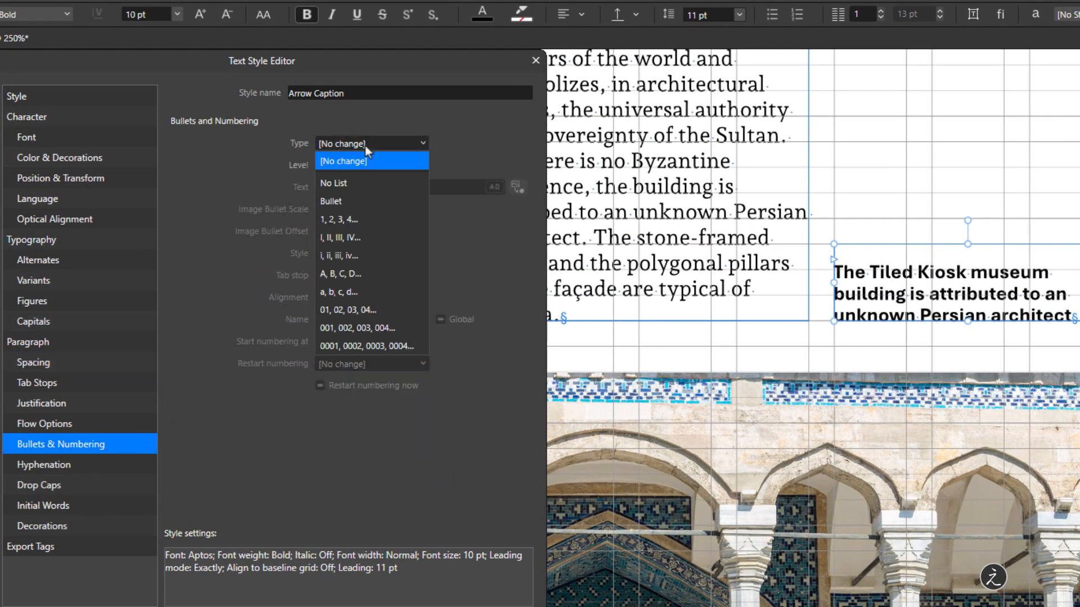
pyautogui.click(363, 202)
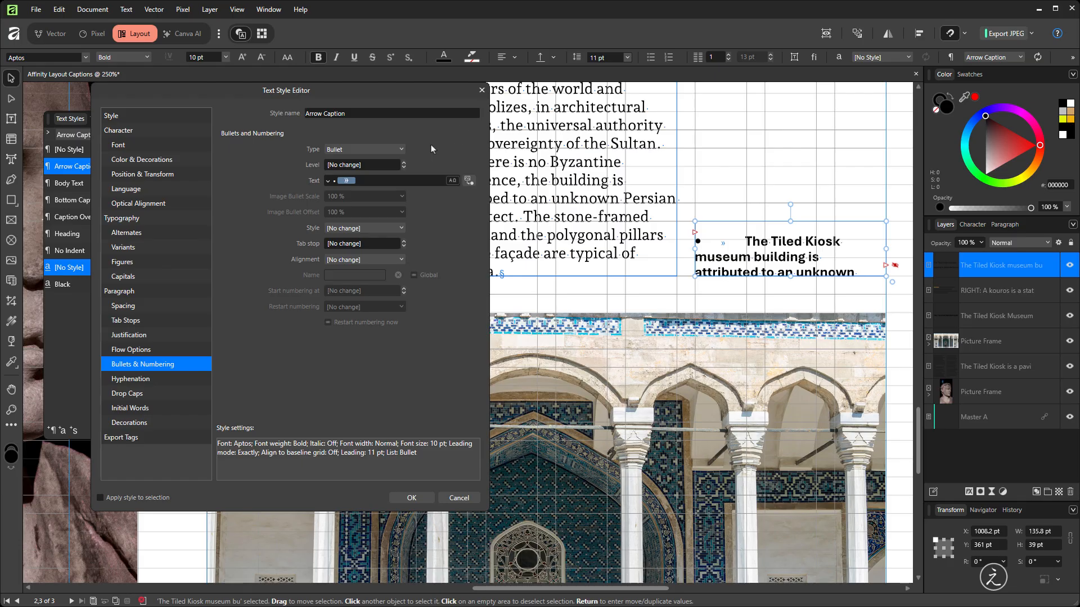
pyautogui.press('BackSpace')
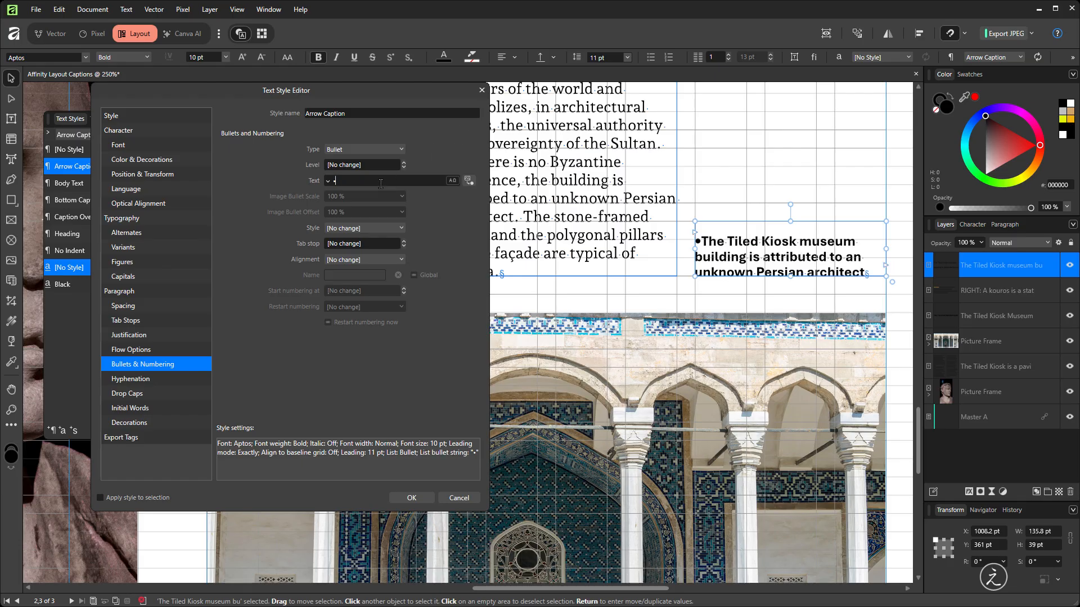
pyautogui.press('BackSpace')
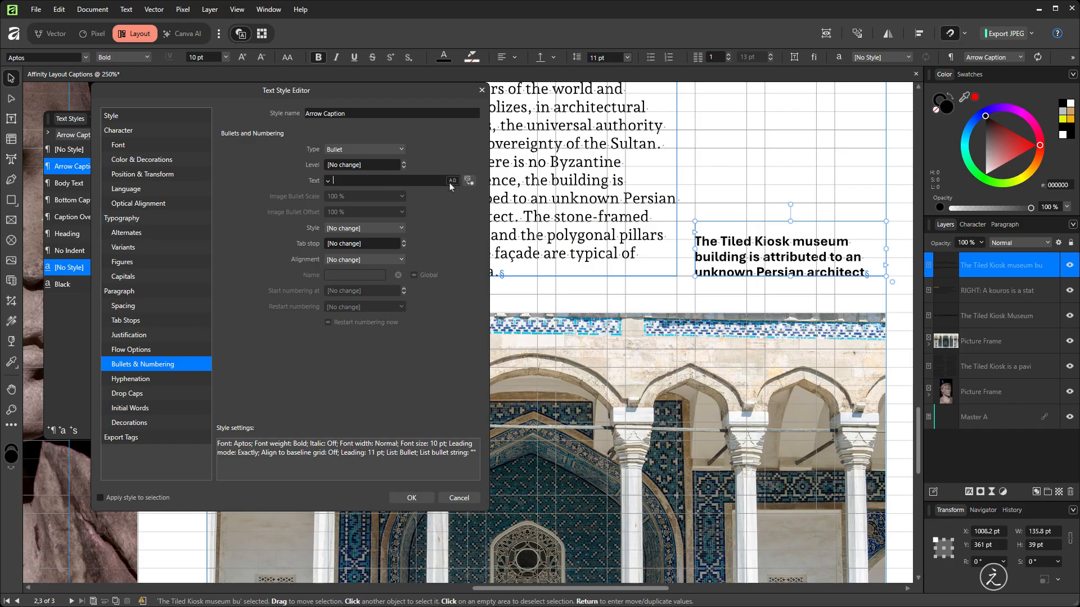
# Insert the solid down-pointing triangle from the Wingdings 3 font as the bullet and save the Arrow Caption style.
pyautogui.click(451, 183)
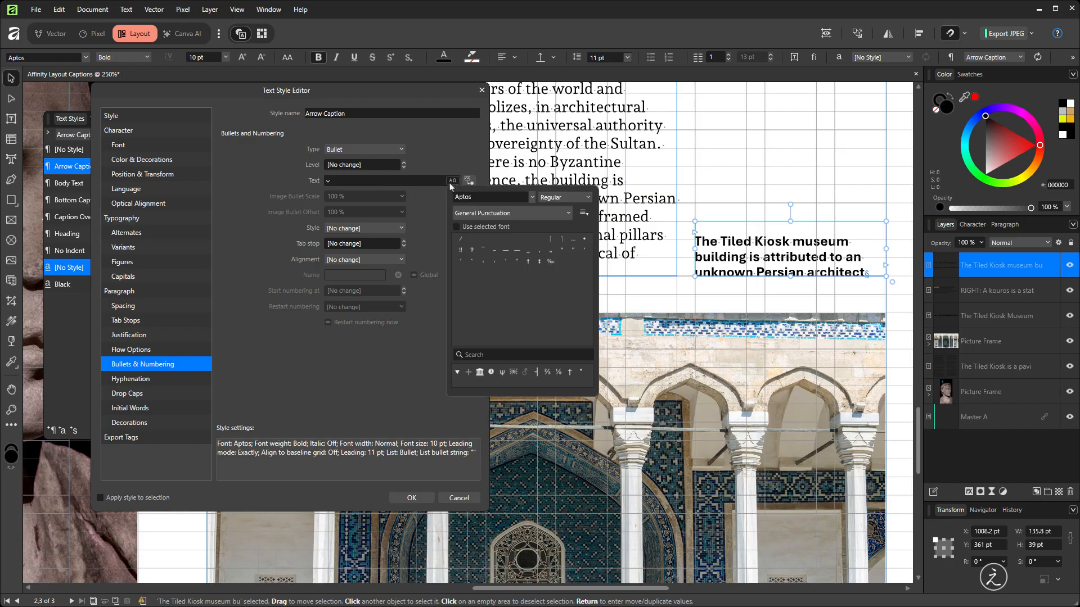
pyautogui.click(485, 197)
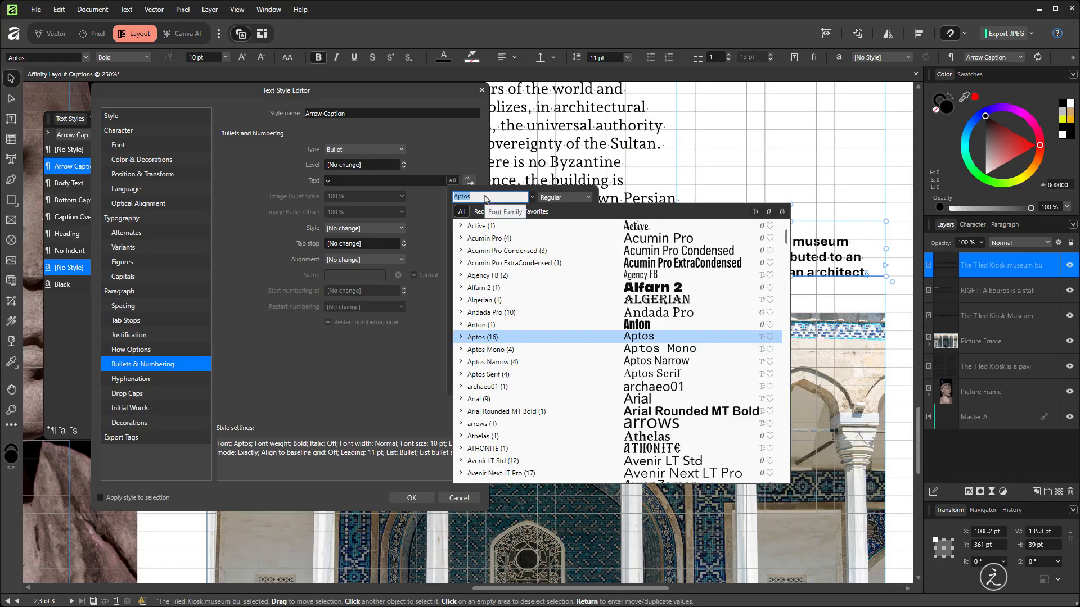
pyautogui.write('win')
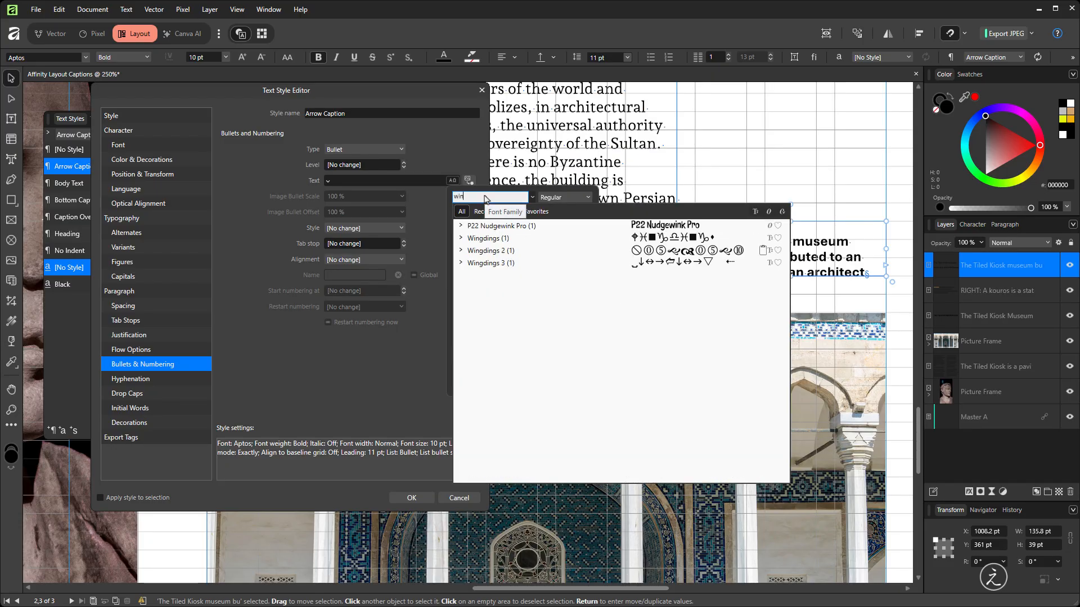
pyautogui.write('gdings 3')
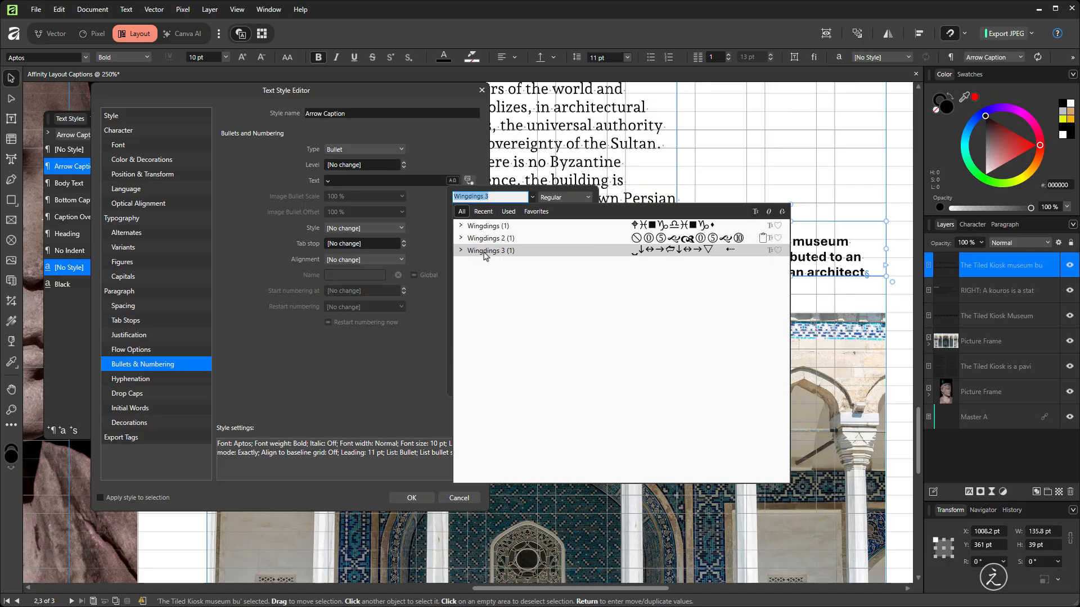
pyautogui.click(484, 251)
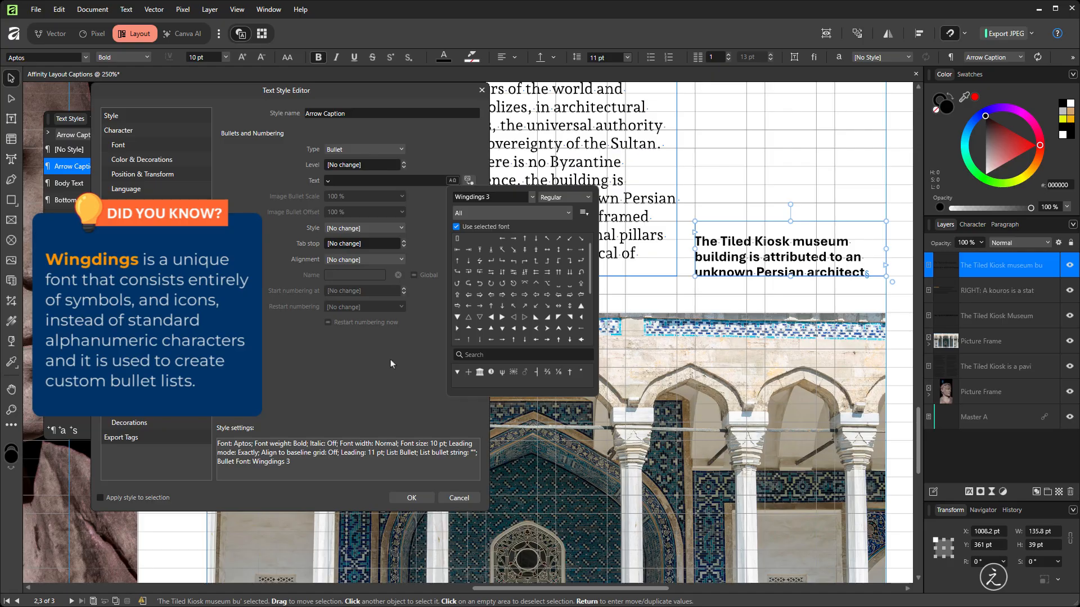
pyautogui.click(503, 332)
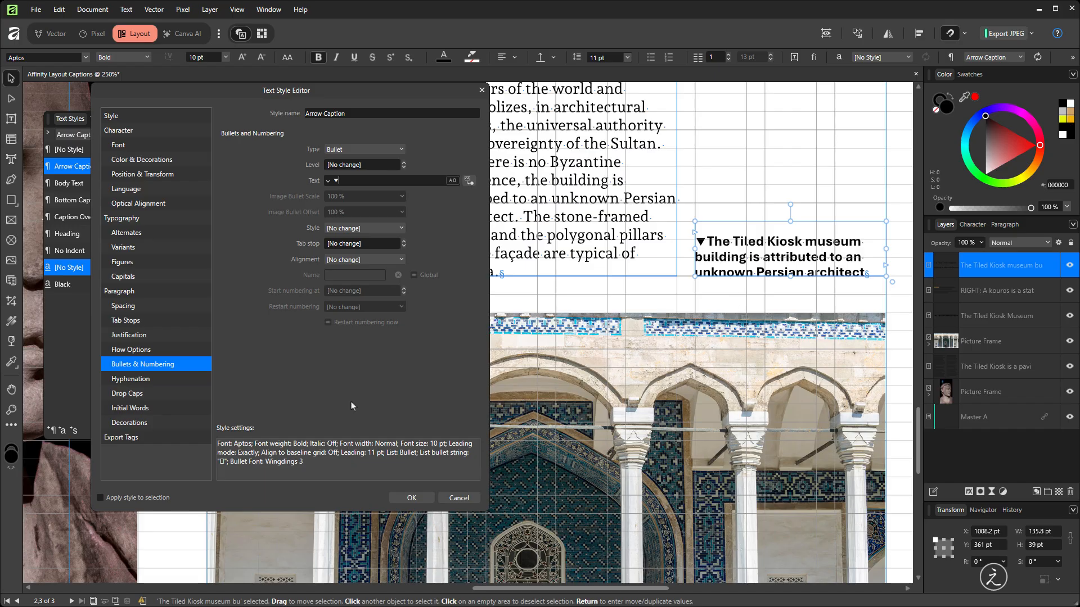
pyautogui.click(414, 501)
# With nothing selected, start a new character style named Color.
pyautogui.click(164, 507)
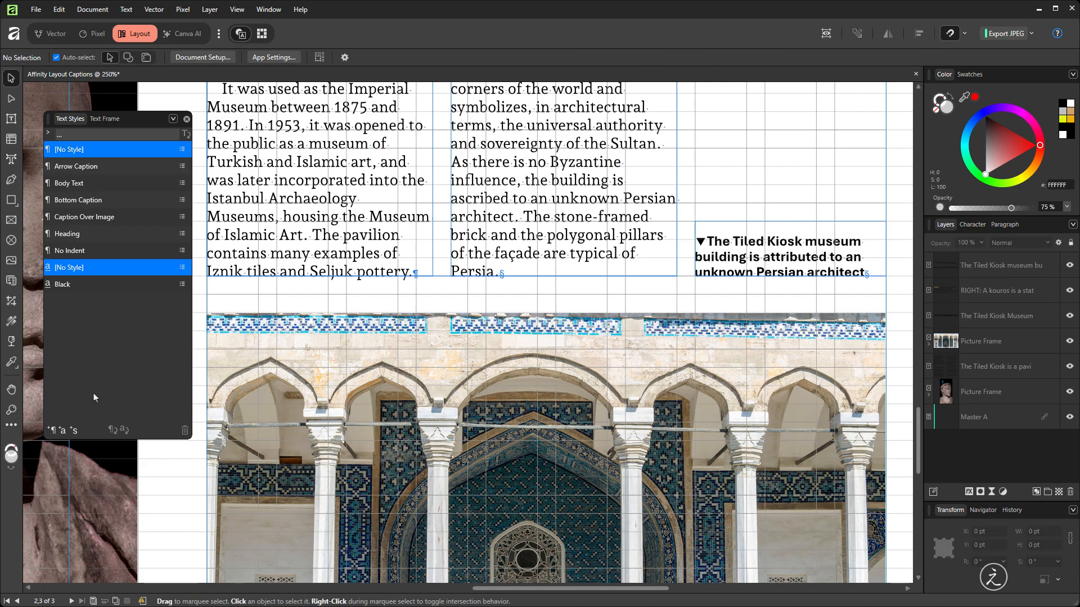
pyautogui.click(63, 433)
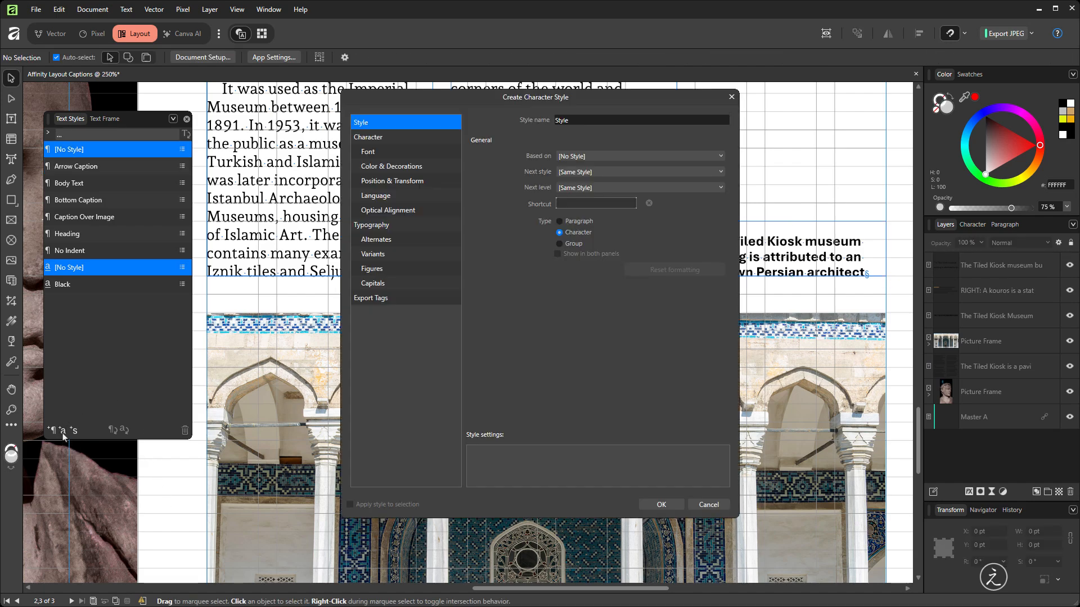
pyautogui.click(592, 123)
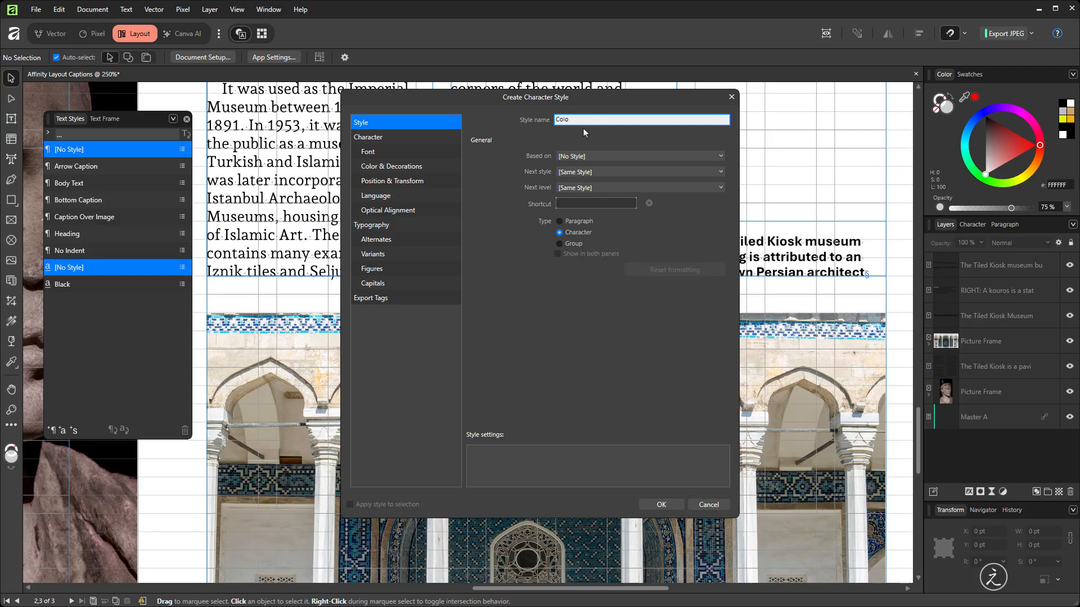
pyautogui.moveTo(519, 104); pyautogui.dragTo(367, 107)
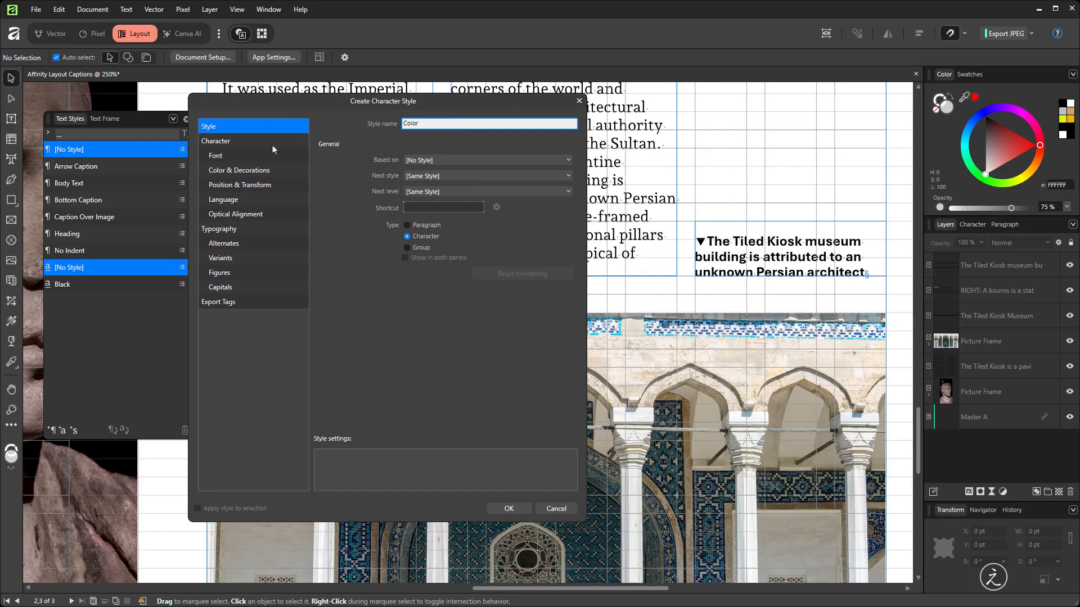
# Set the Color style's font color to light blue, R:87 G:169 B:255, and create the style.
pyautogui.click(253, 175)
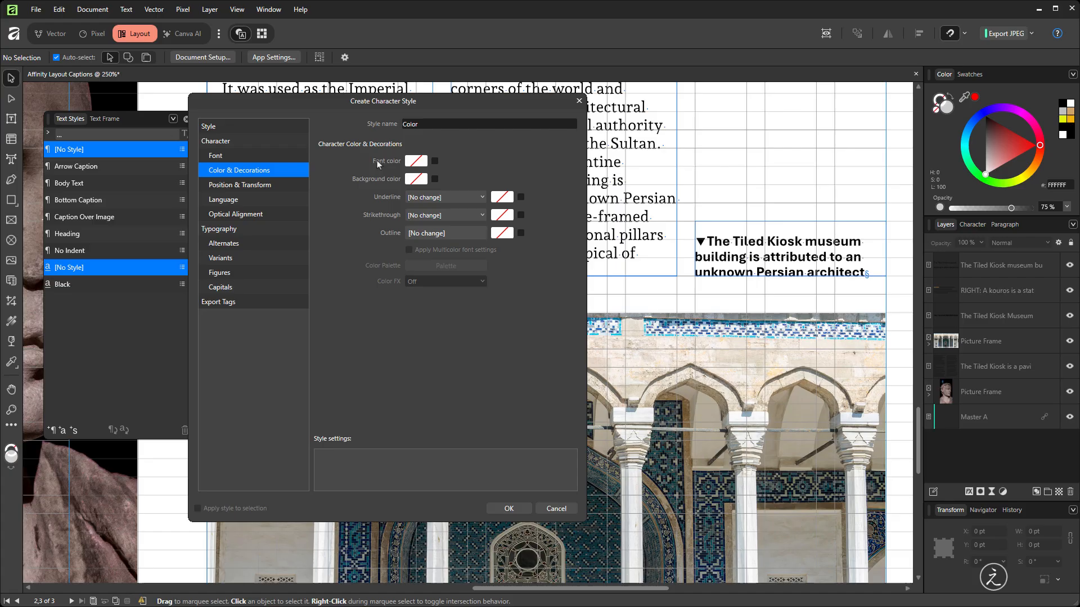
pyautogui.click(416, 161)
pyautogui.click(428, 270)
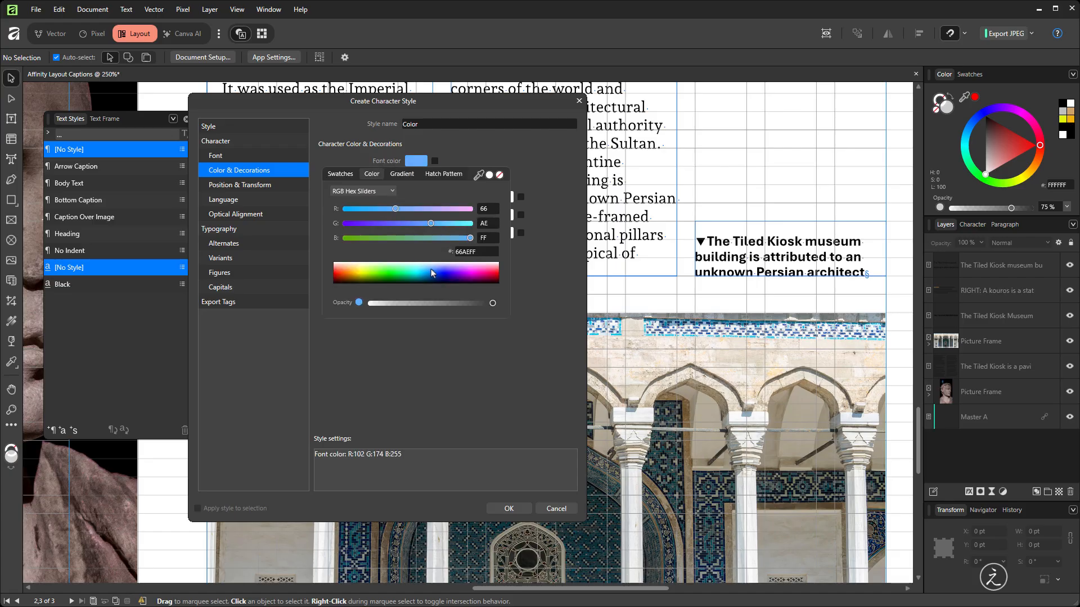
pyautogui.moveTo(425, 224); pyautogui.dragTo(388, 209)
pyautogui.click(378, 374)
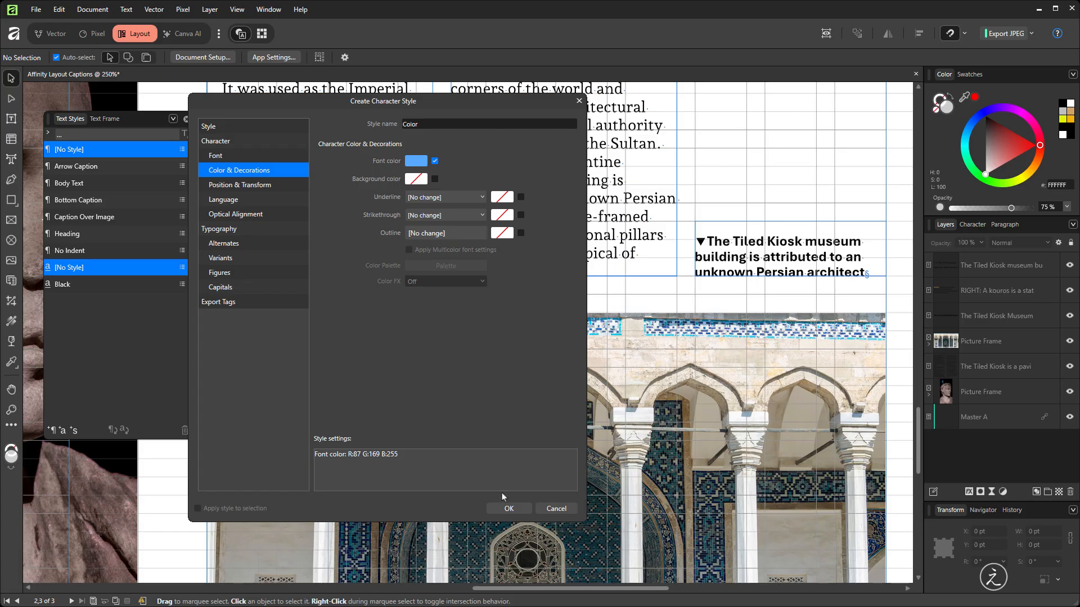
pyautogui.click(509, 508)
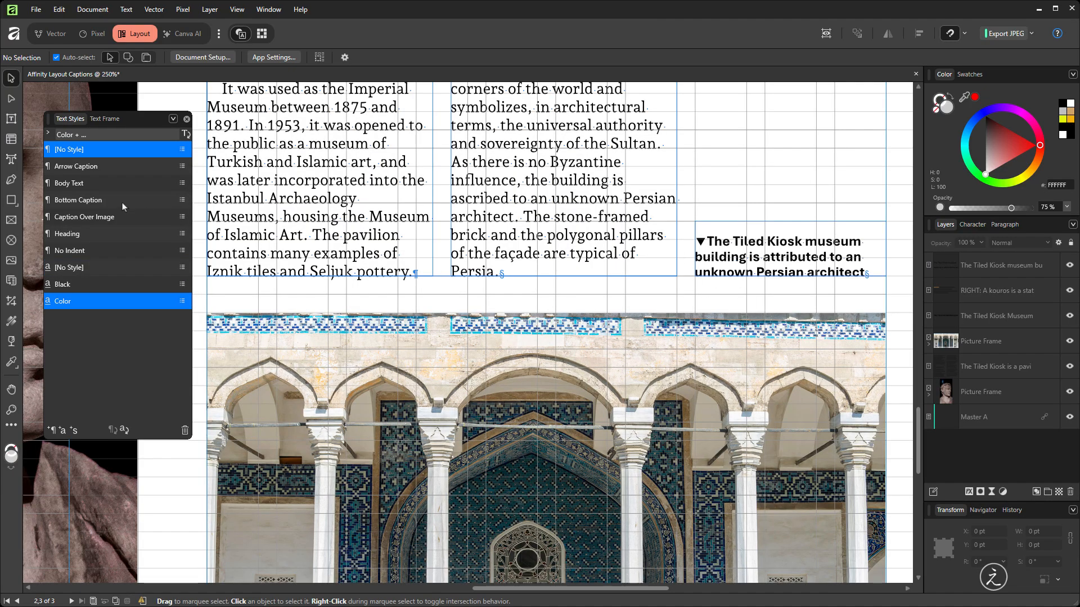
# Edit the Arrow Caption style and assign the Color character style to its bullet.
pyautogui.doubleClick(114, 170)
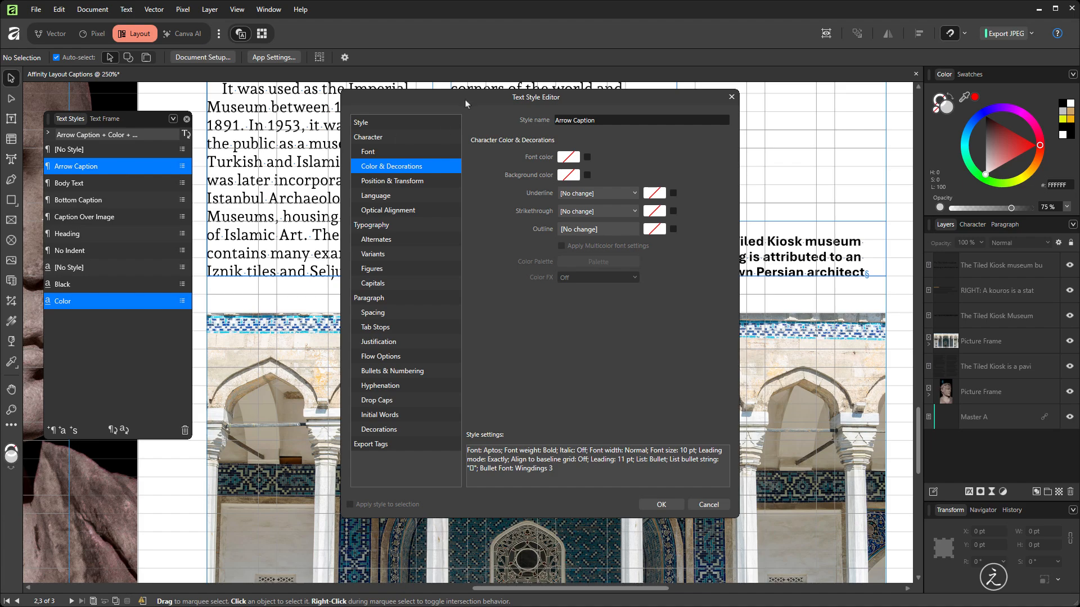
pyautogui.moveTo(464, 100); pyautogui.dragTo(159, 102)
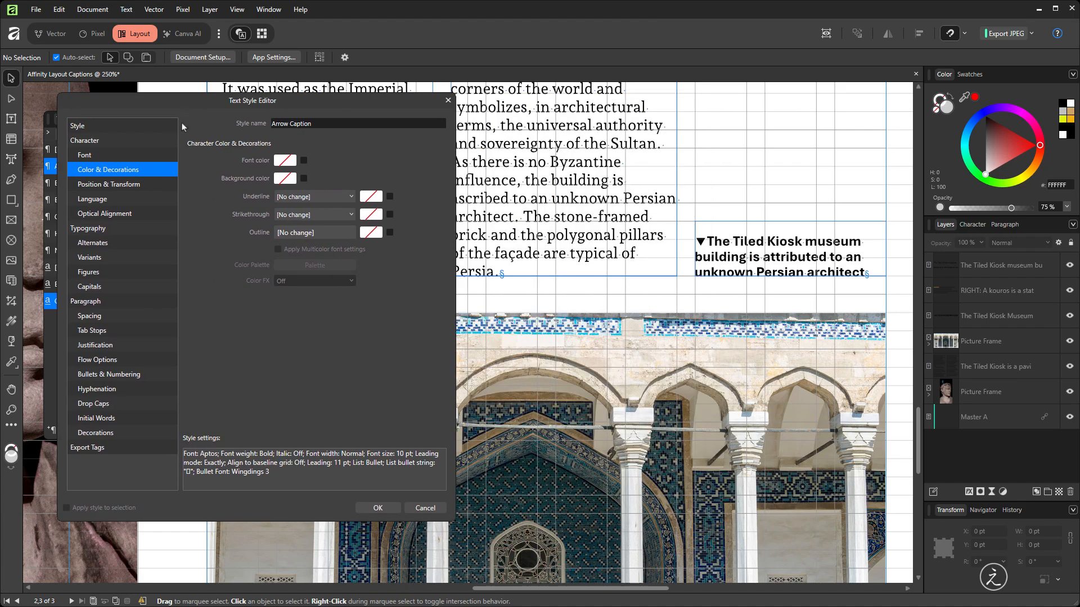
pyautogui.click(137, 374)
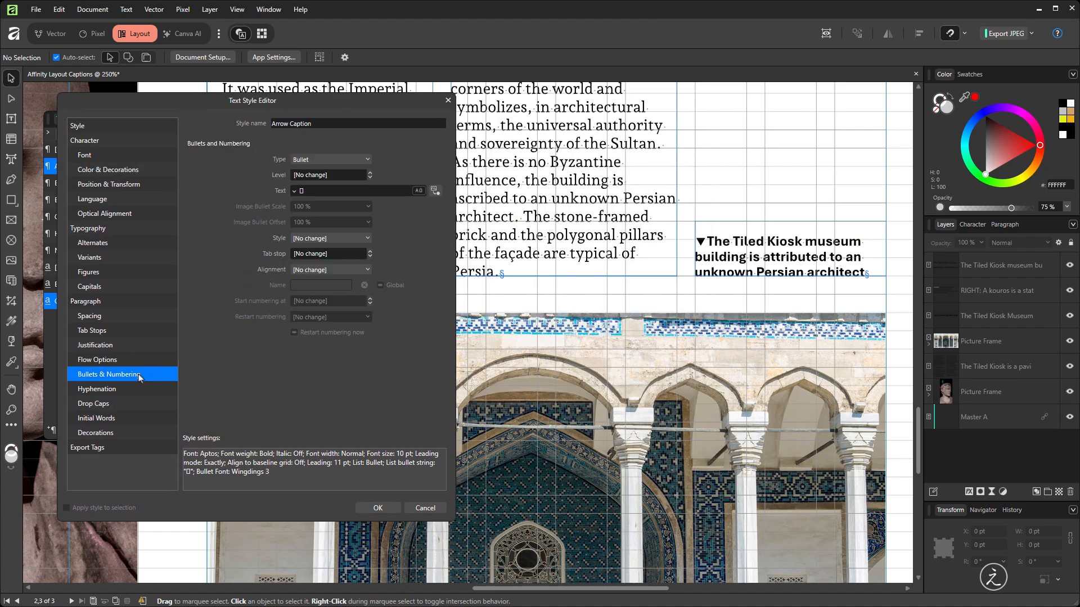
pyautogui.click(368, 239)
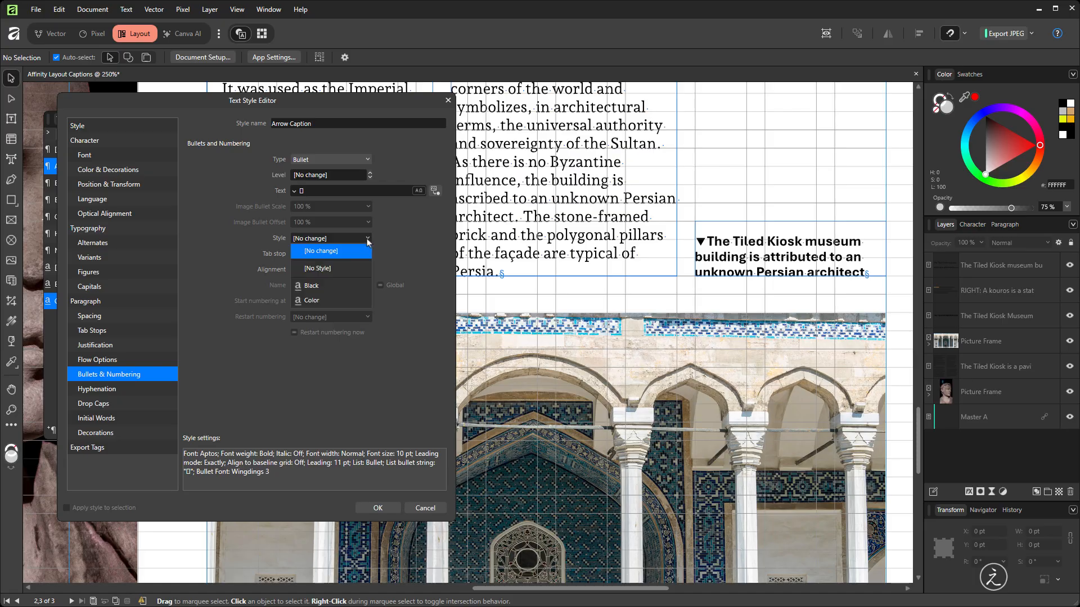
pyautogui.click(353, 302)
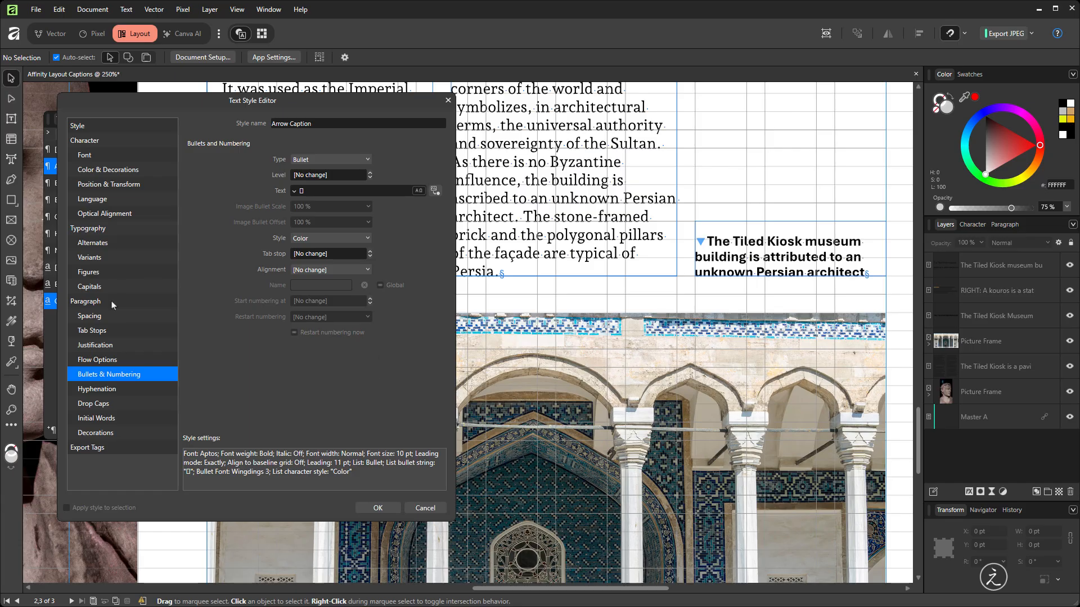
# Set the Arrow Caption style's left indent to 20 pt and its first line indent to 0 pt.
pyautogui.click(108, 317)
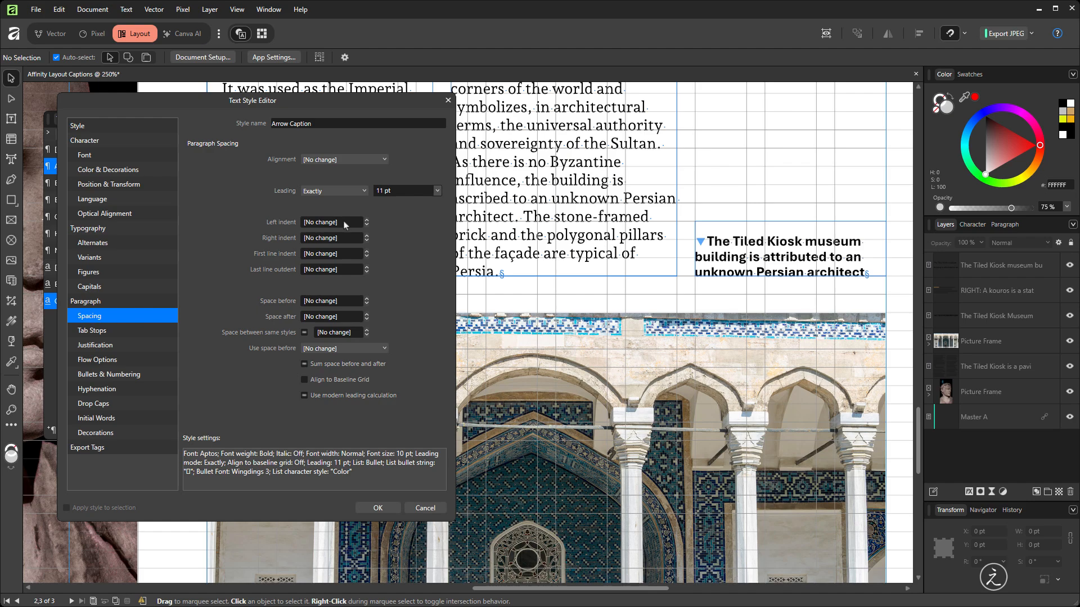
pyautogui.click(345, 224)
pyautogui.write('20')
pyautogui.press('Tab')
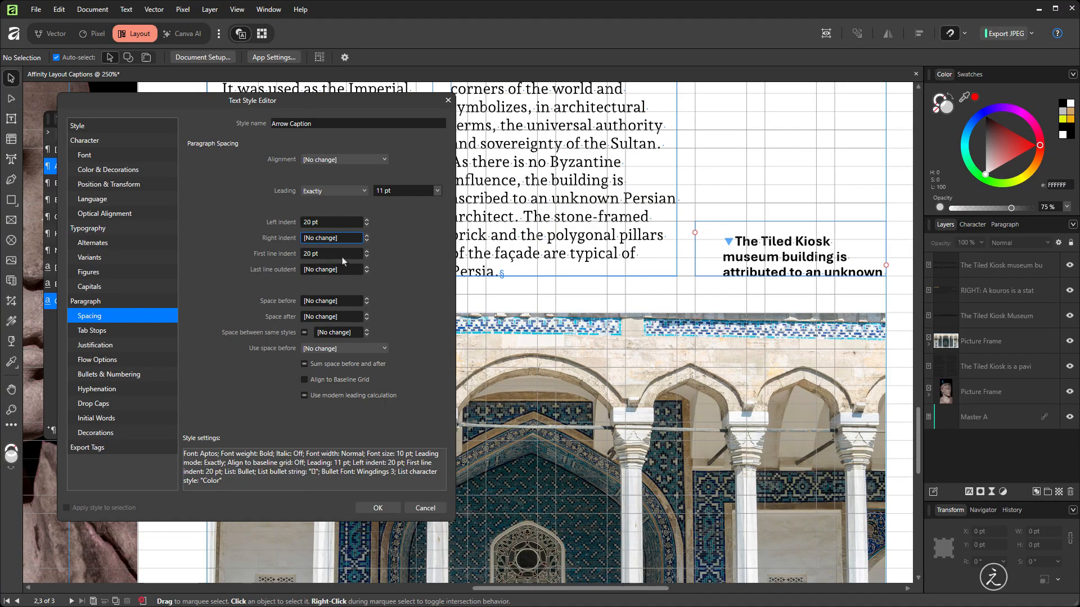
pyautogui.press('Tab')
pyautogui.write('0')
pyautogui.press('Tab')
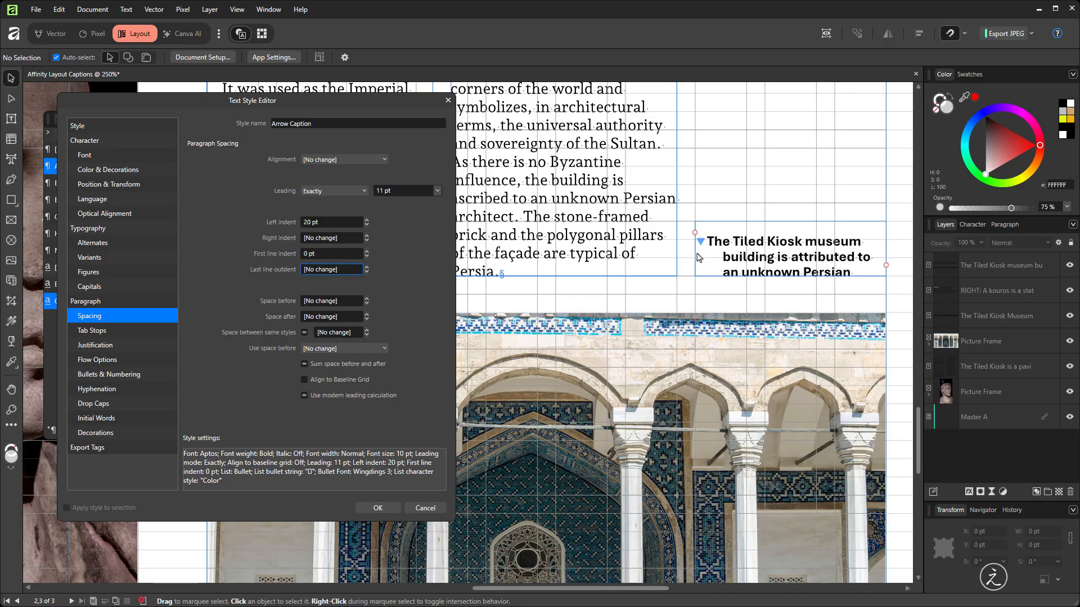
# Add spaces after the triangle in the bullet text to line up the caption's first line, and save the style.
pyautogui.click(150, 374)
pyautogui.click(341, 192)
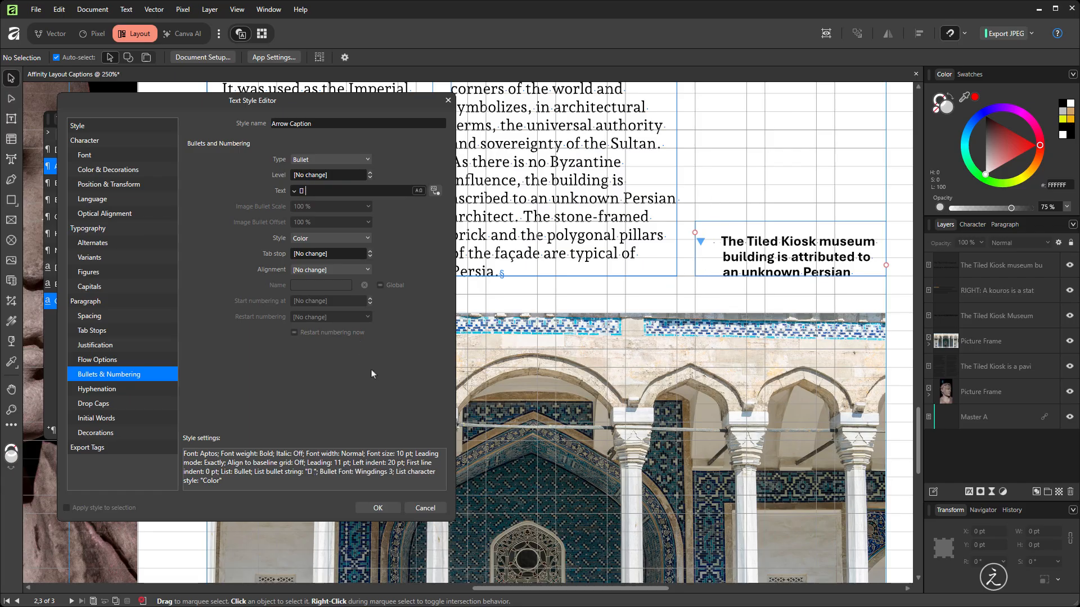
pyautogui.click(378, 508)
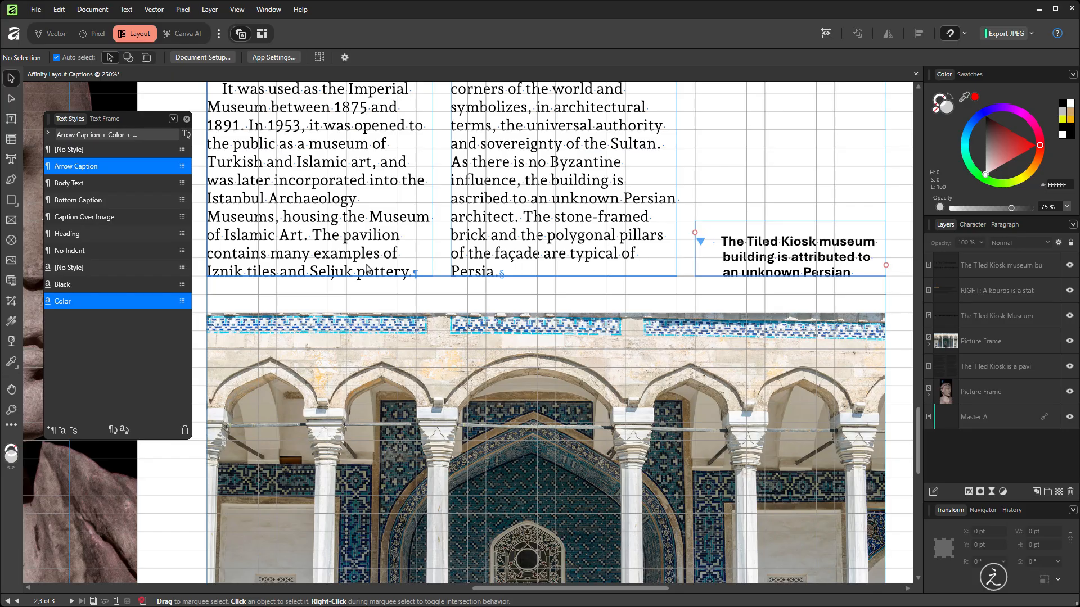
# Replace the Arrow Caption style's triangle bullet with the image down.arrow.png, add a space after it, and save the style.
pyautogui.doubleClick(113, 167)
pyautogui.moveTo(464, 97); pyautogui.dragTo(196, 101)
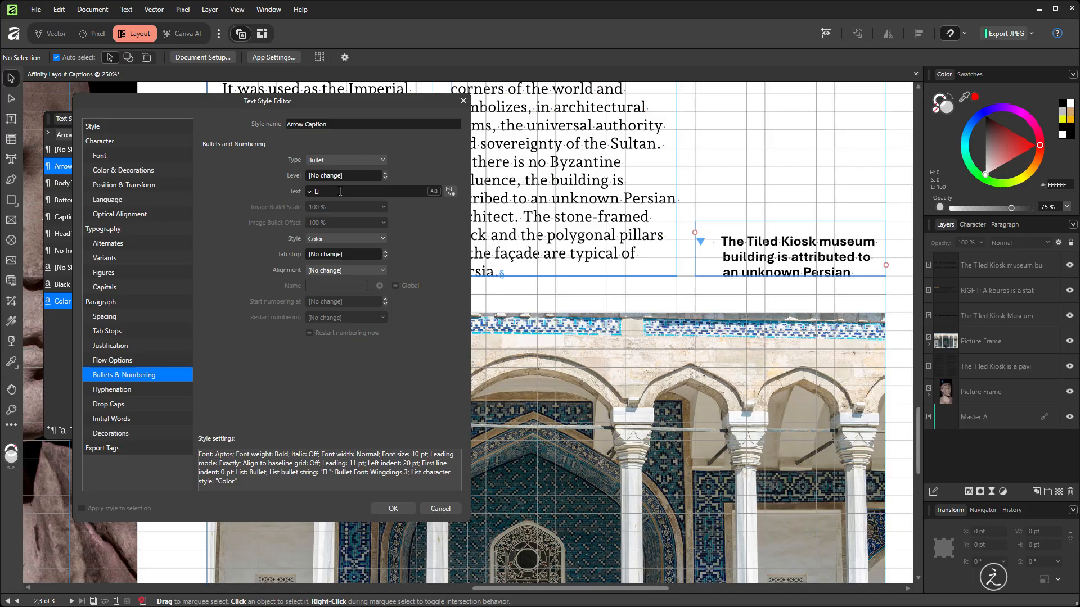
pyautogui.press('BackSpace')
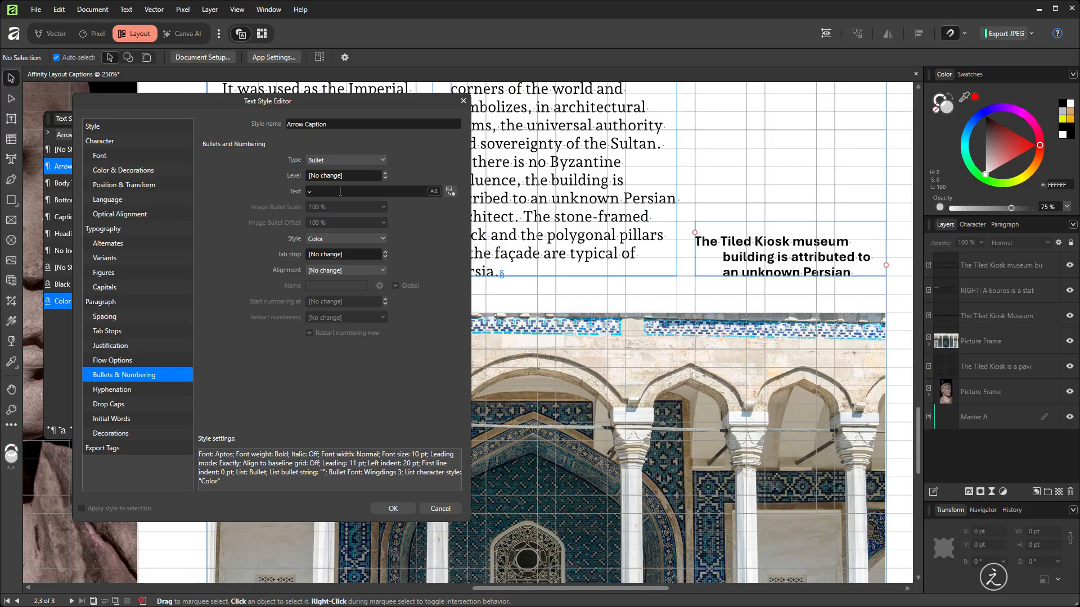
pyautogui.click(449, 192)
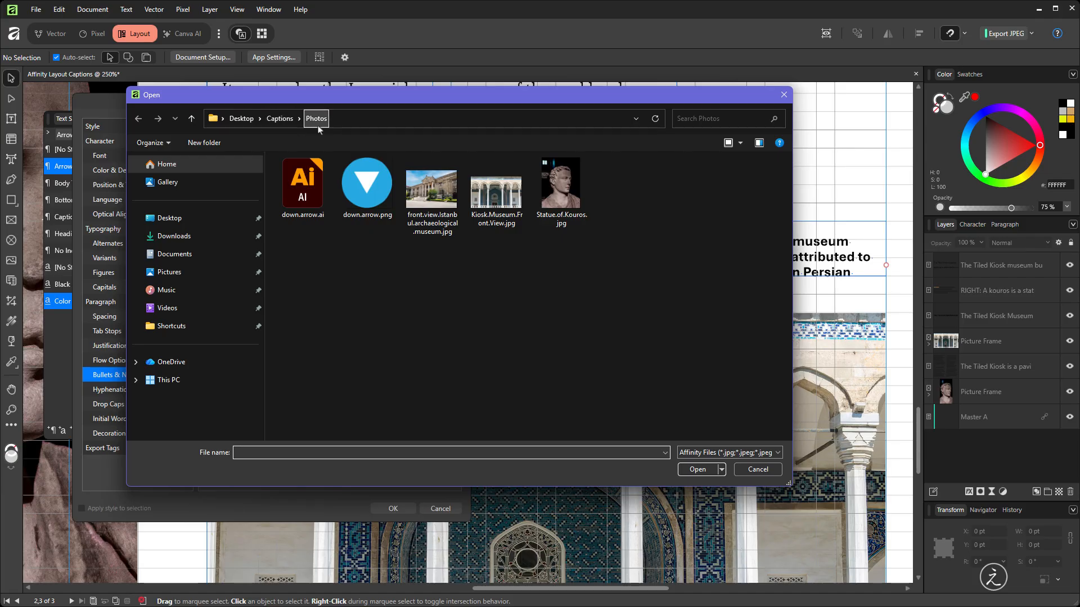
pyautogui.click(380, 191)
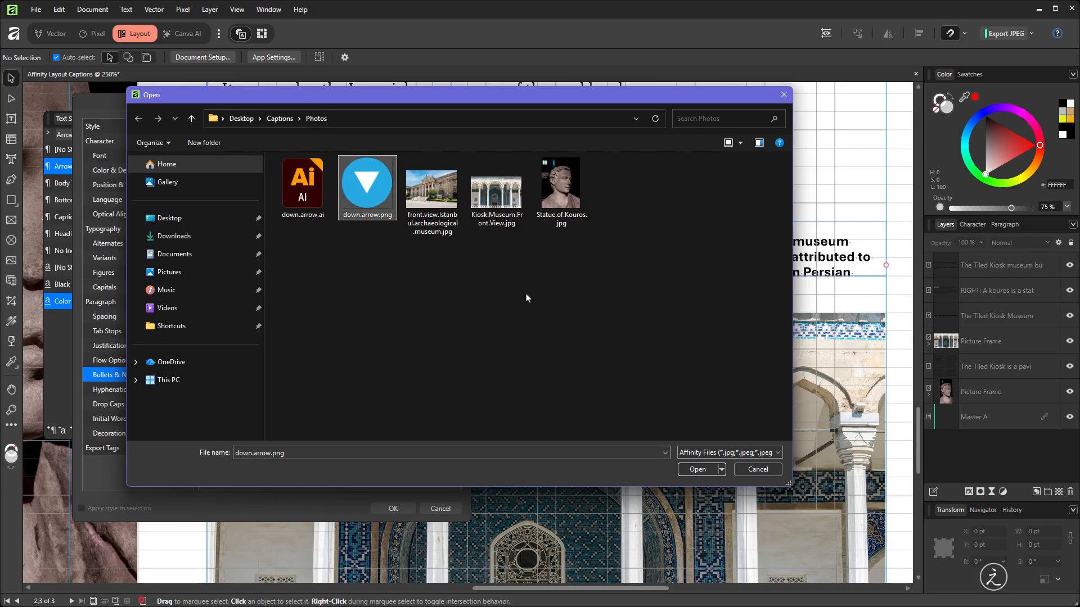
pyautogui.click(702, 470)
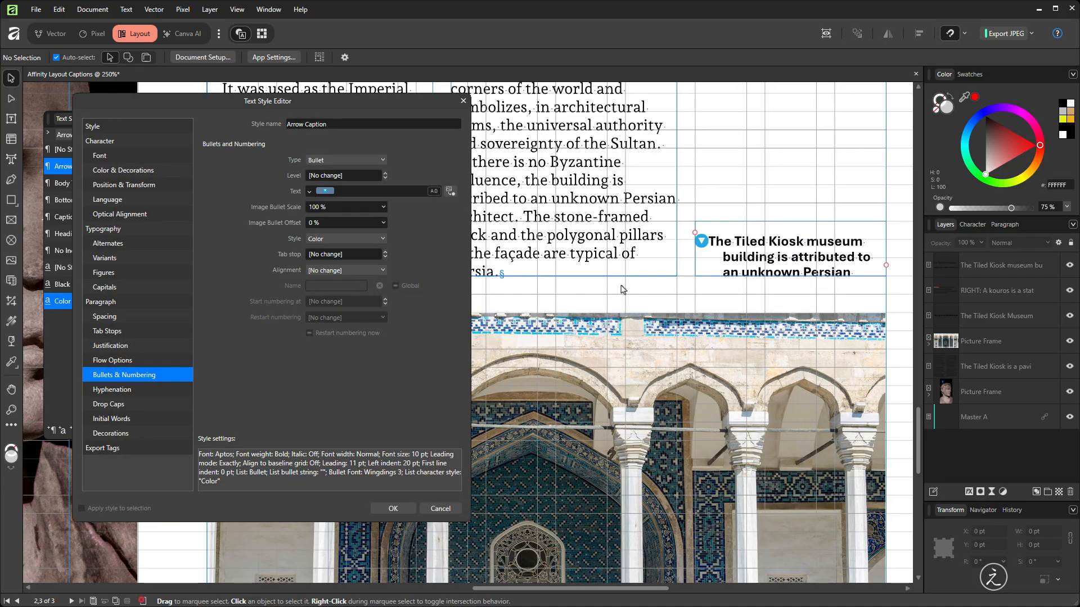
pyautogui.click(355, 194)
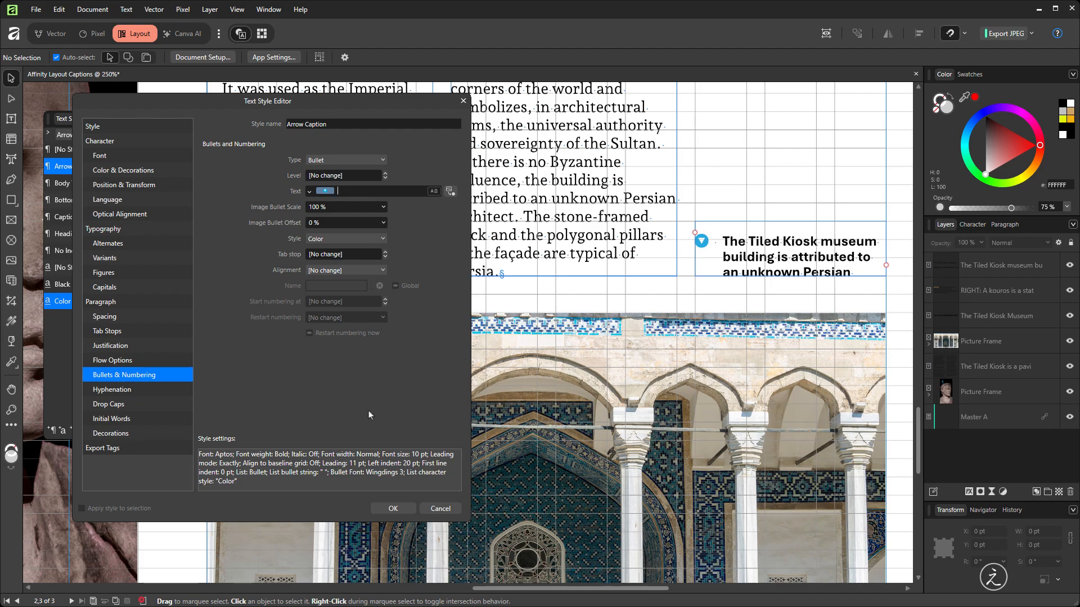
pyautogui.click(393, 509)
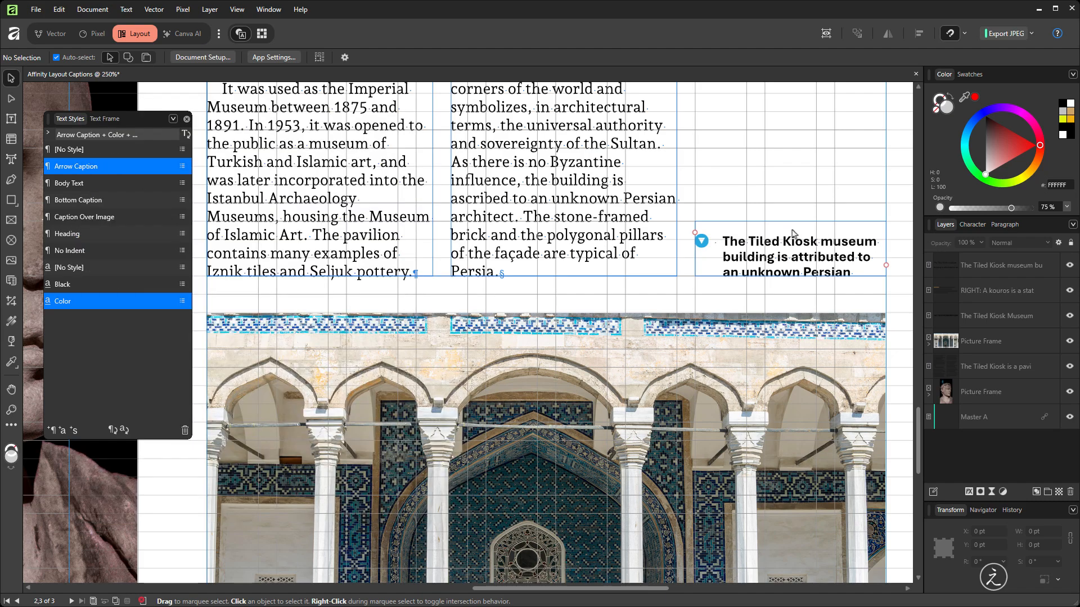
# Preview the whole two-page spread without grid lines, guides and frame edges to check the captions.
pyautogui.scroll(-3, 876, 279)
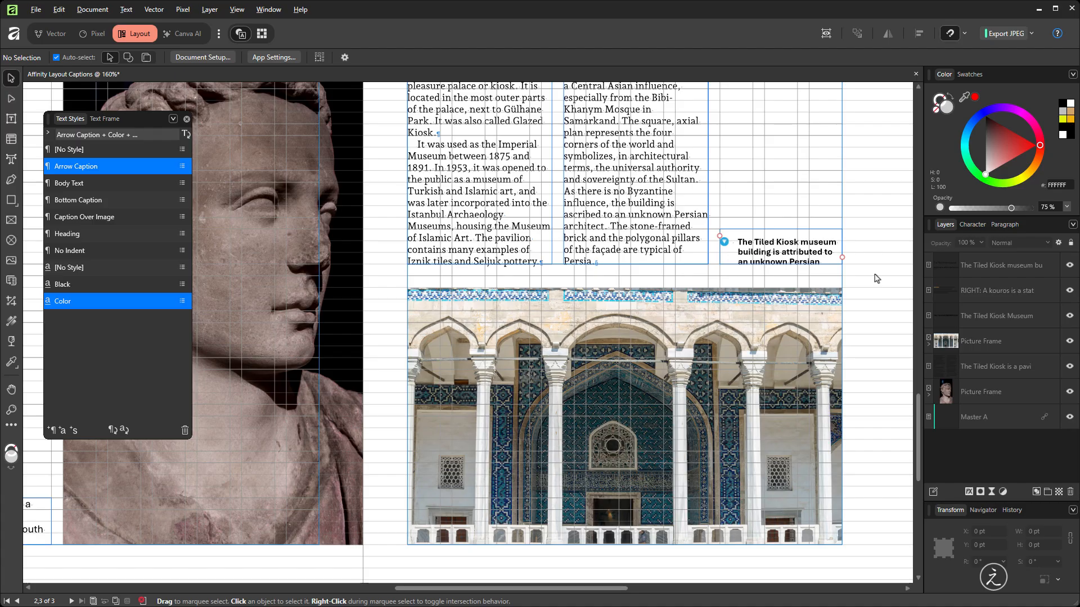
pyautogui.click(825, 36)
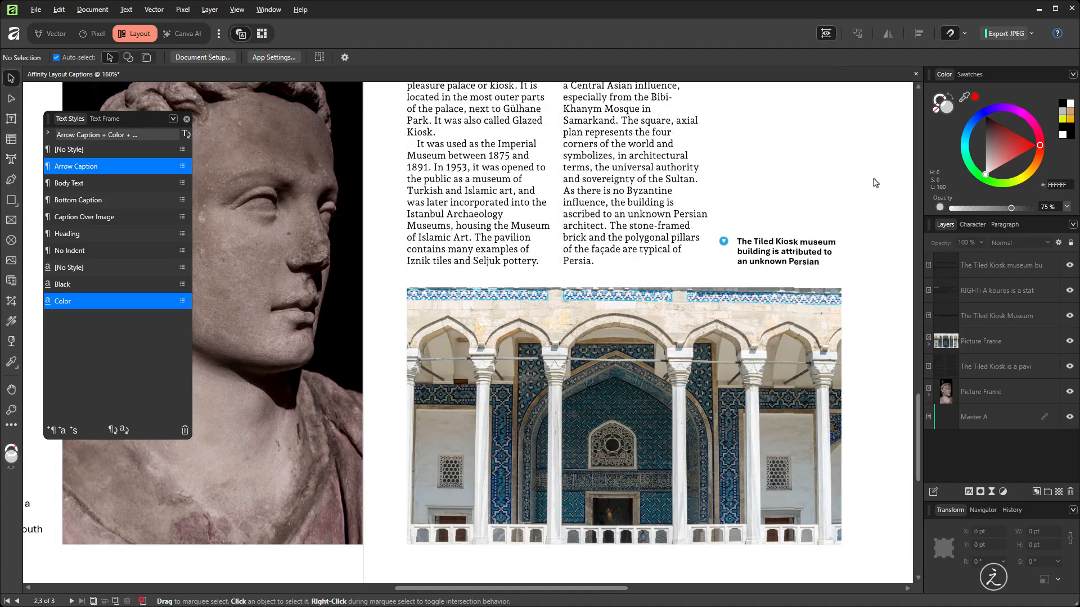
pyautogui.scroll(-3, 776, 232)
pyautogui.moveTo(776, 231); pyautogui.dragTo(785, 245)
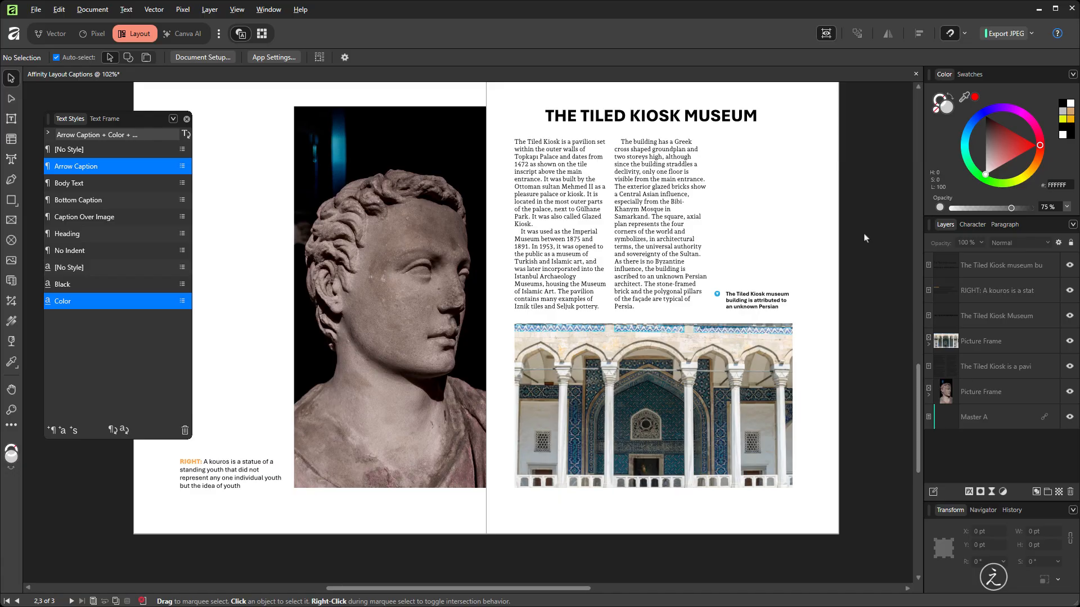